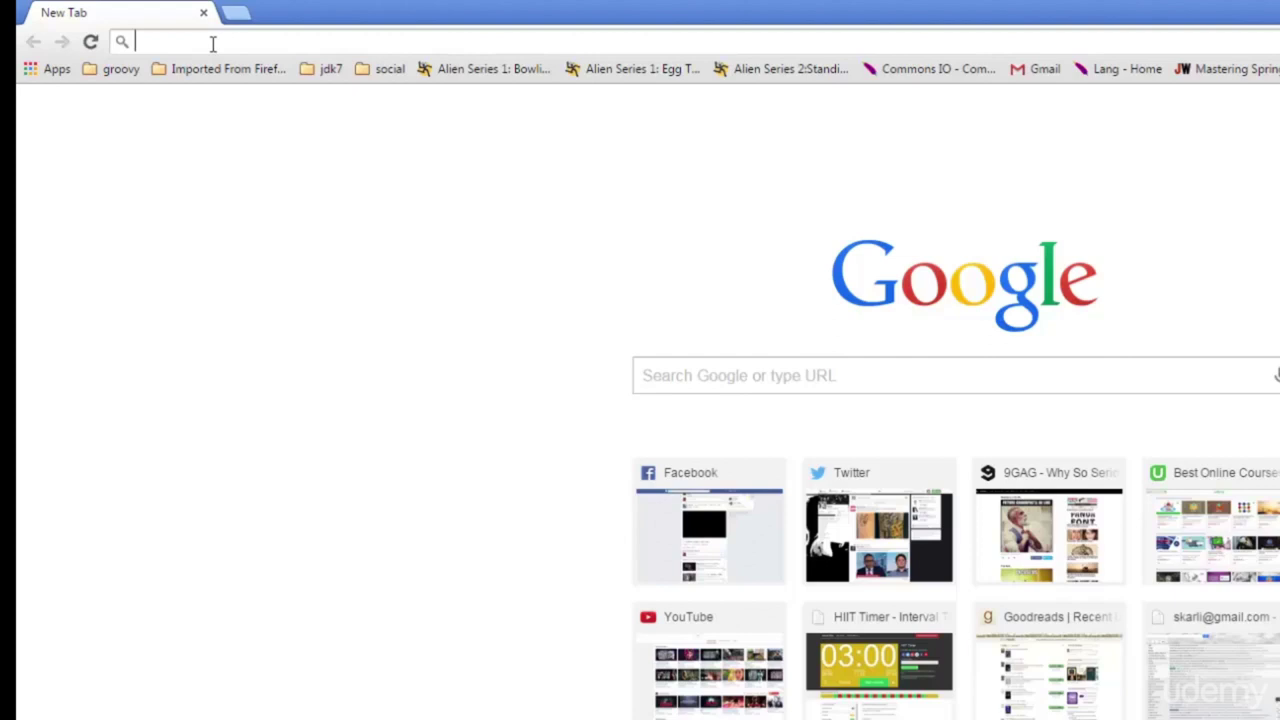
- Go to the elastic.co website
{"action": "type", "text": "elas"}
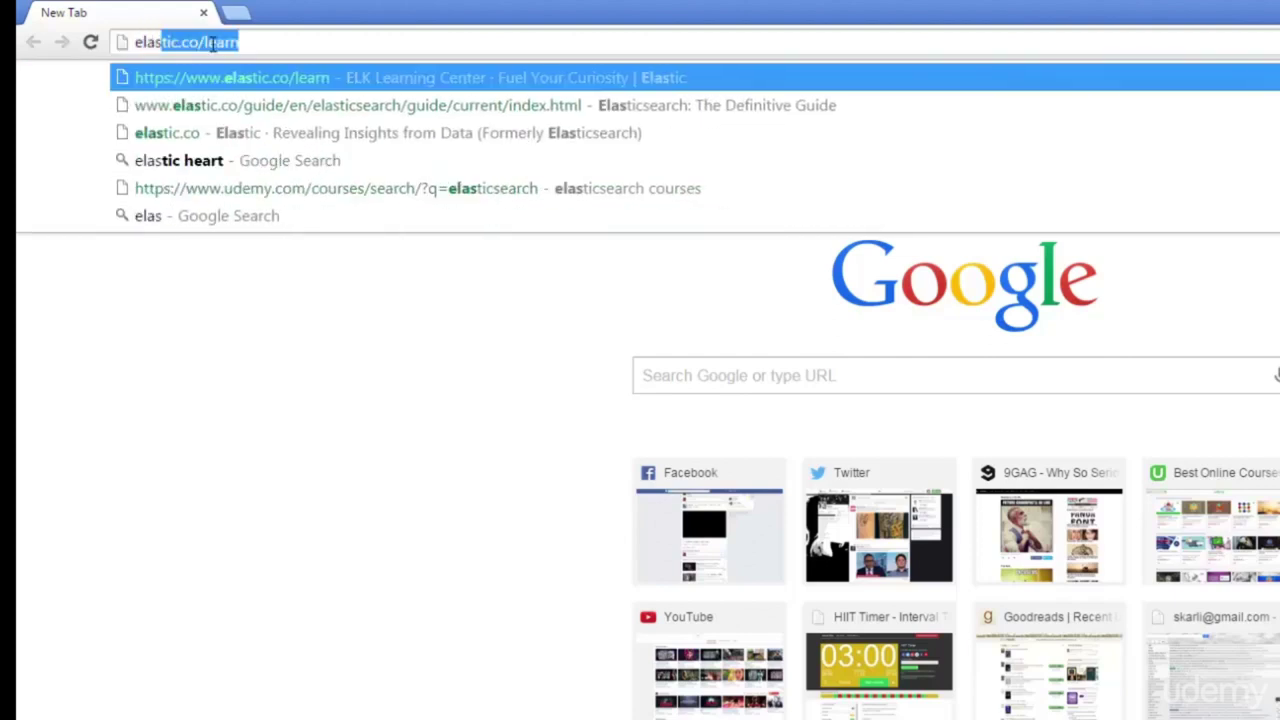
{"action": "type", "text": "tic.co/l"}
{"action": "key", "text": "BackSpace"}
{"action": "key", "text": "BackSpace"}
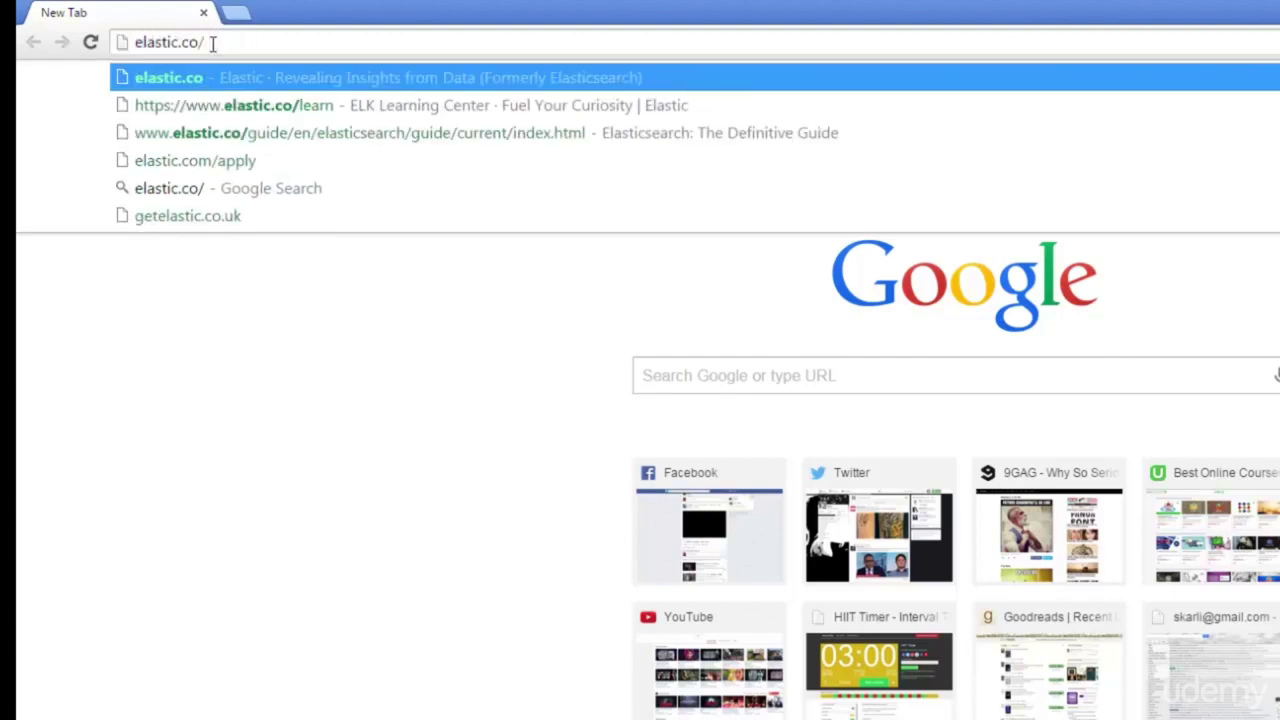
{"action": "key", "text": "Return"}
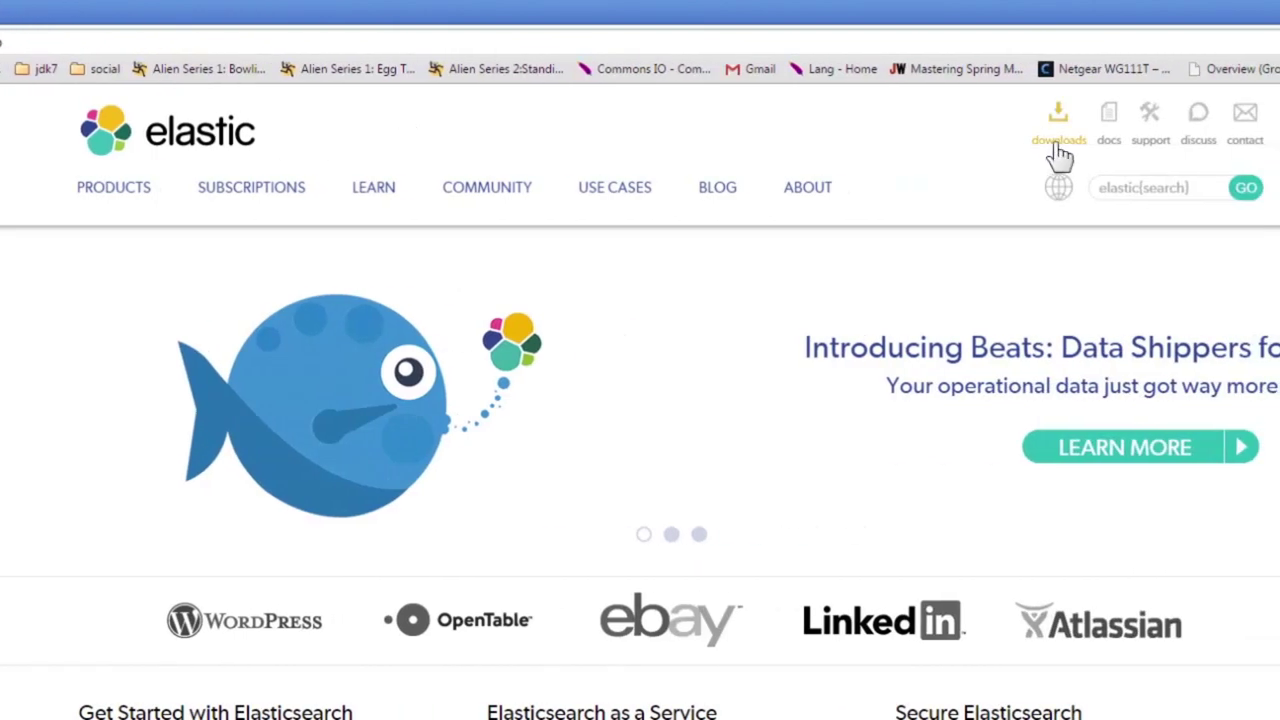
- Download the ZIP package of Elasticsearch 1.6.0 from the site's Elasticsearch downloads page
{"action": "left_click", "coordinate": [1058, 145]}
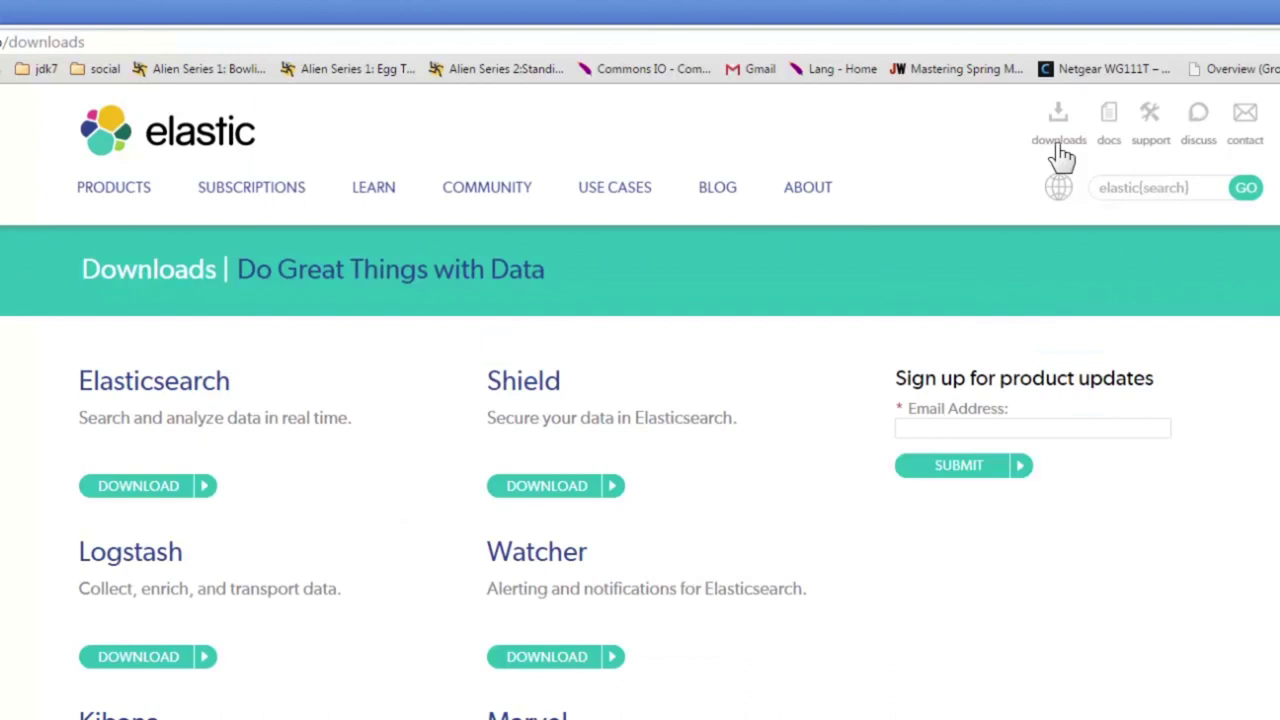
{"action": "left_click", "coordinate": [177, 488]}
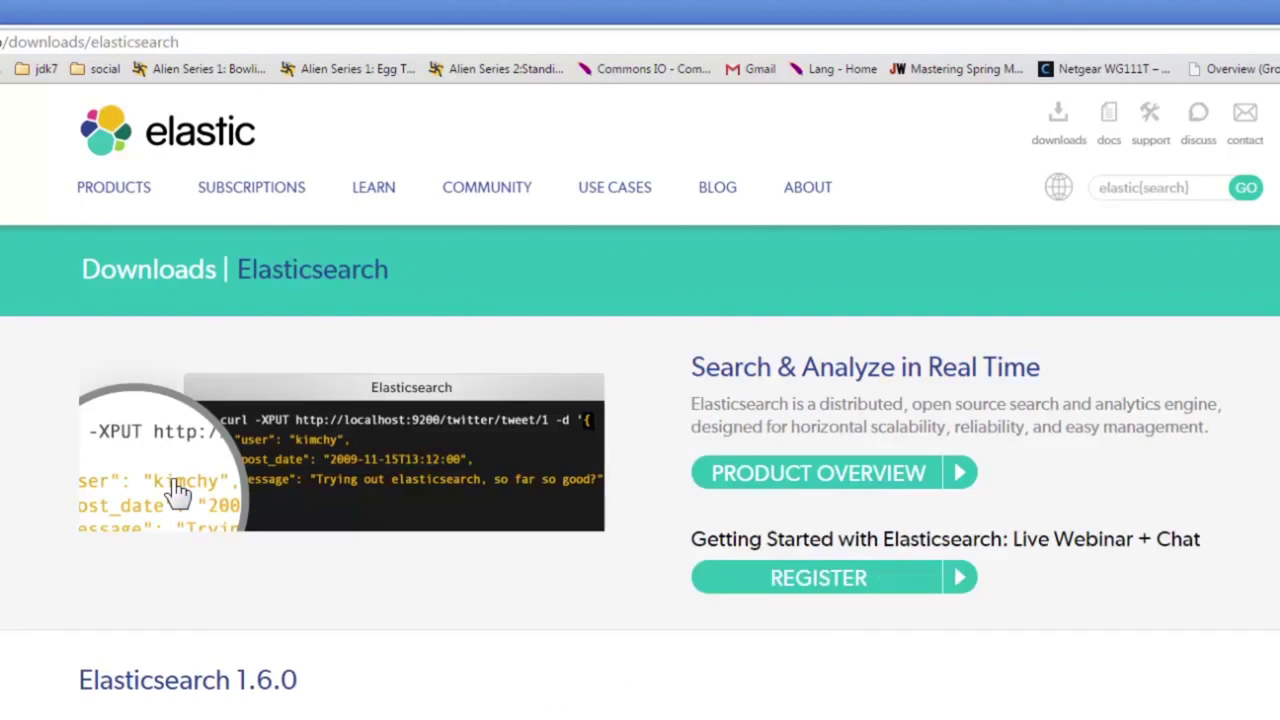
{"action": "scroll", "coordinate": [177, 488], "scroll_direction": "down", "scroll_amount": 1}
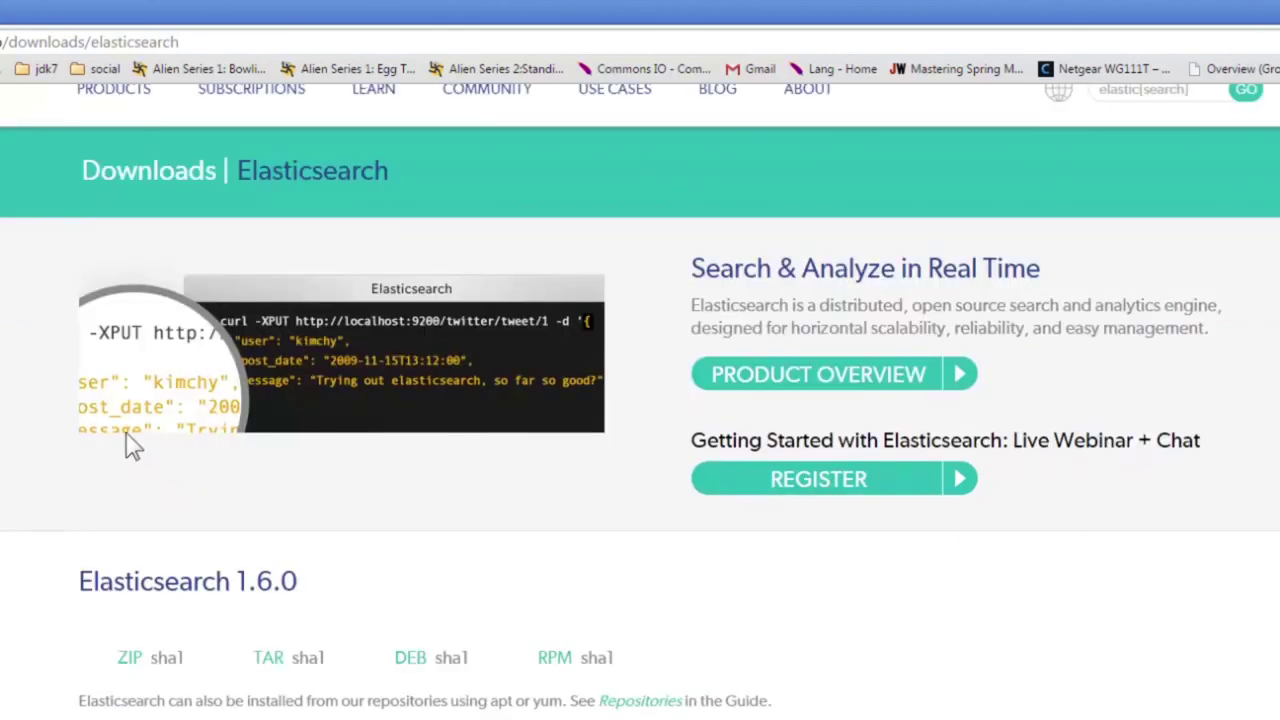
{"action": "left_click", "coordinate": [130, 660]}
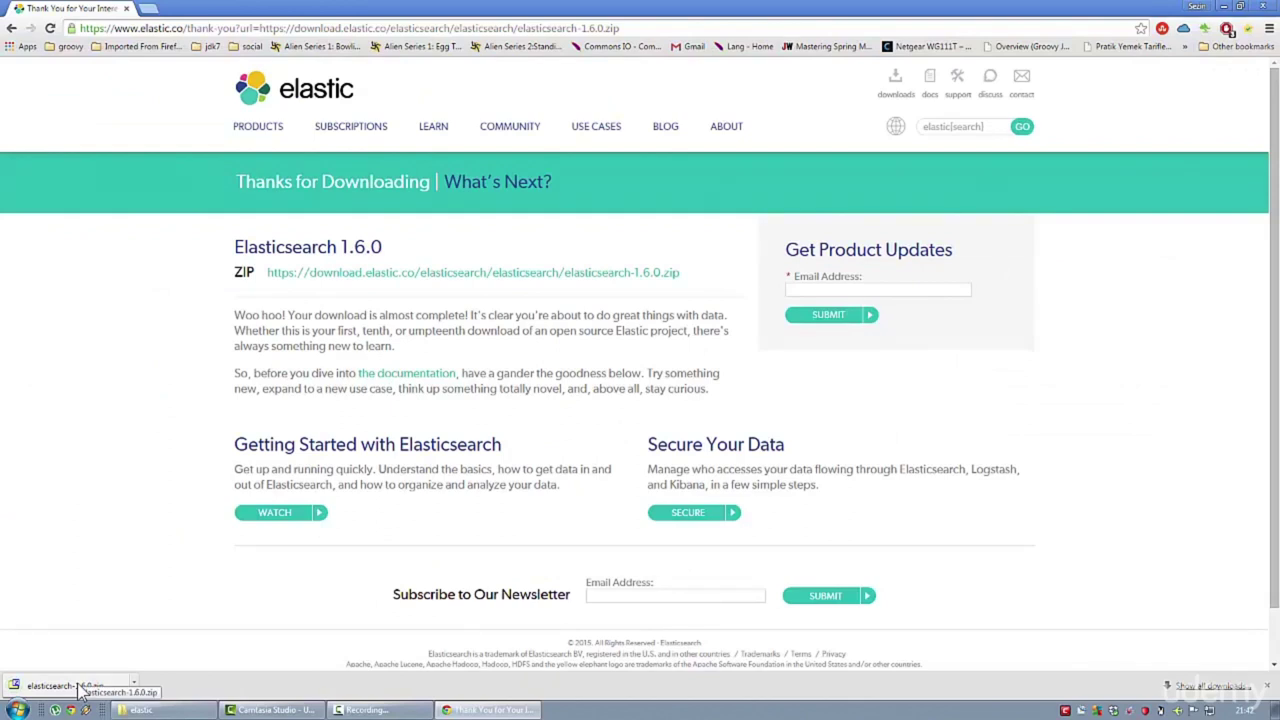
- Extract the elasticsearch-1.6.0 folder from the downloaded zip to C:\ and close the archive
{"action": "left_click", "coordinate": [59, 691]}
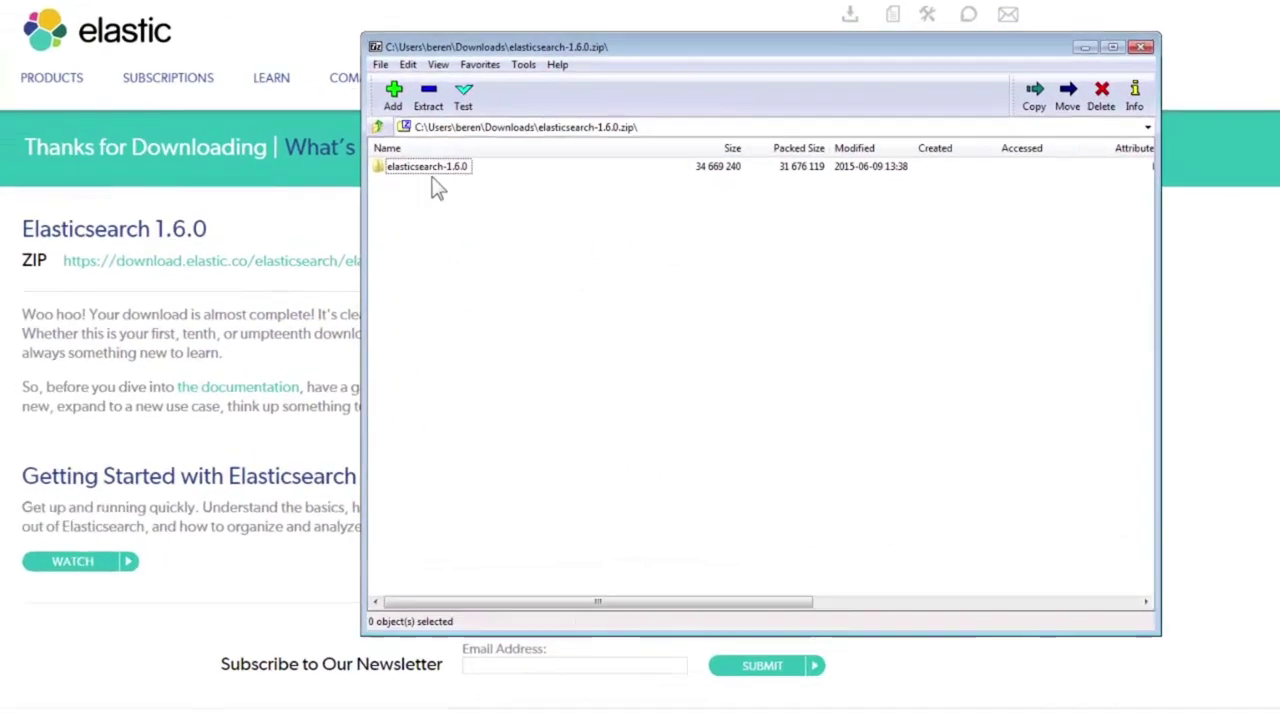
{"action": "left_click", "coordinate": [436, 168]}
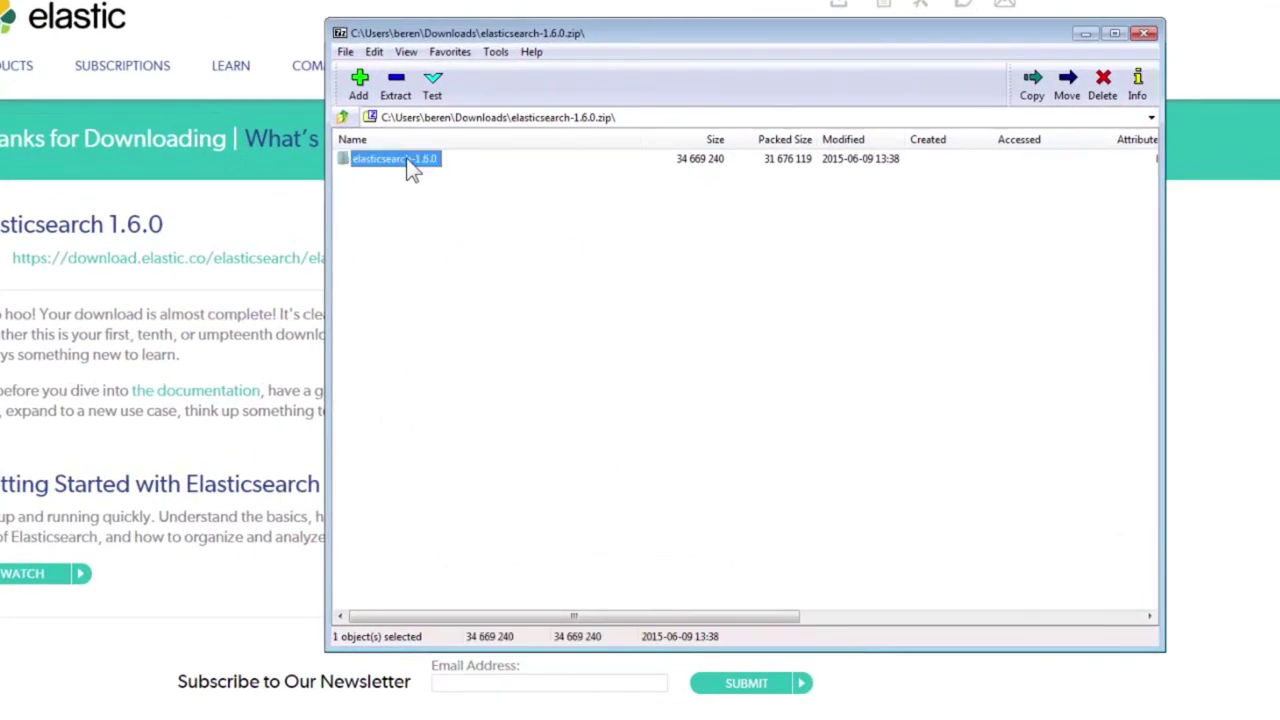
{"action": "left_click", "coordinate": [397, 88]}
{"action": "left_click_drag", "start_coordinate": [298, 290], "coordinate": [495, 290]}
{"action": "key", "text": "BackSpace"}
{"action": "key", "text": "BackSpace"}
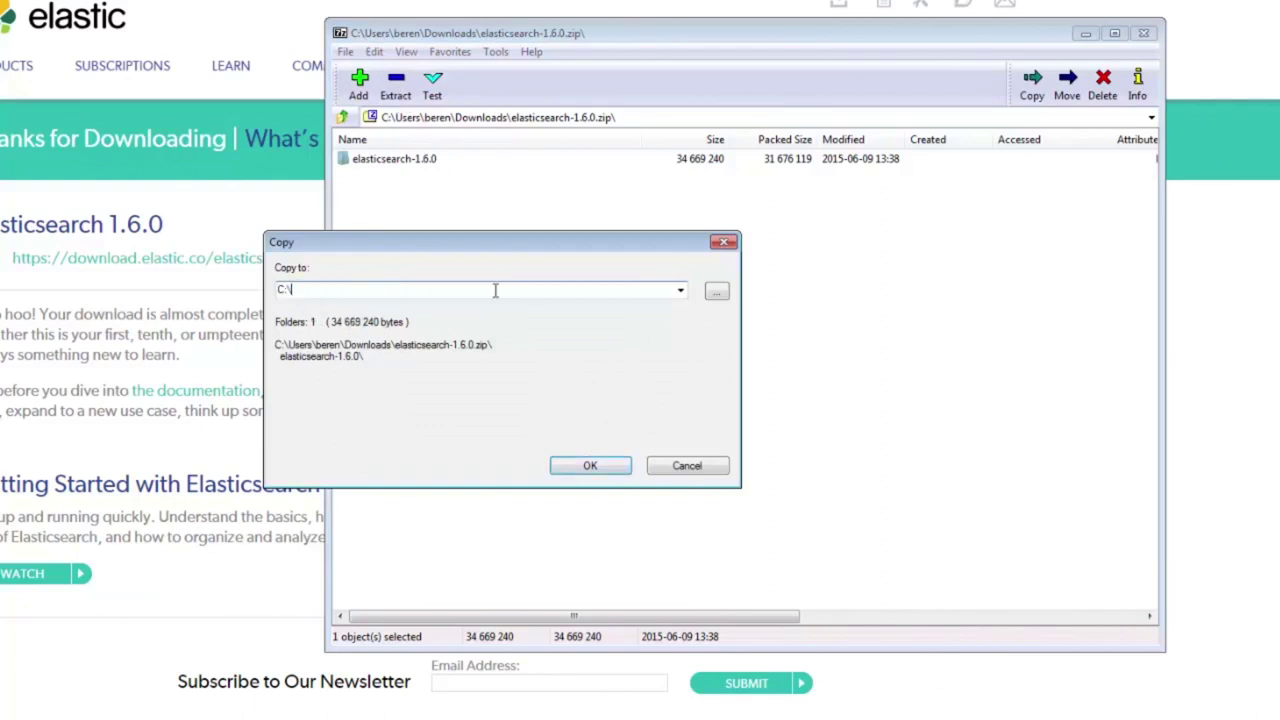
{"action": "left_click", "coordinate": [601, 469]}
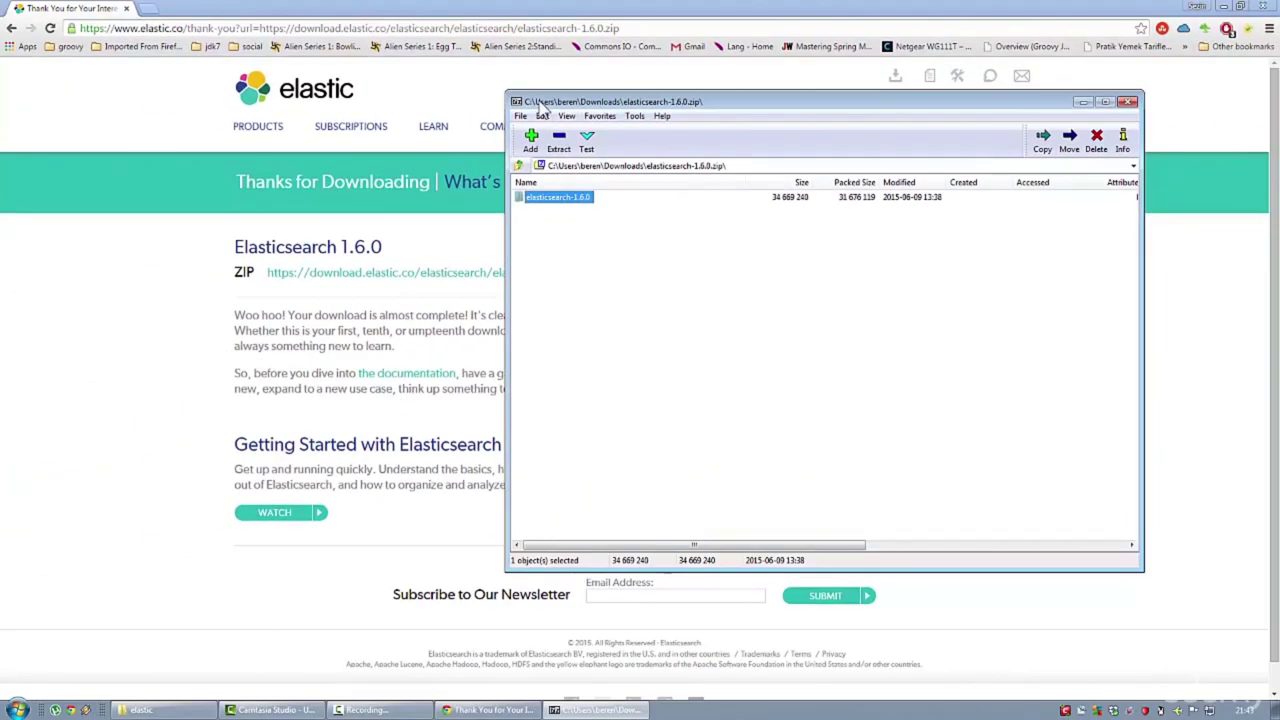
{"action": "double_click", "coordinate": [517, 104]}
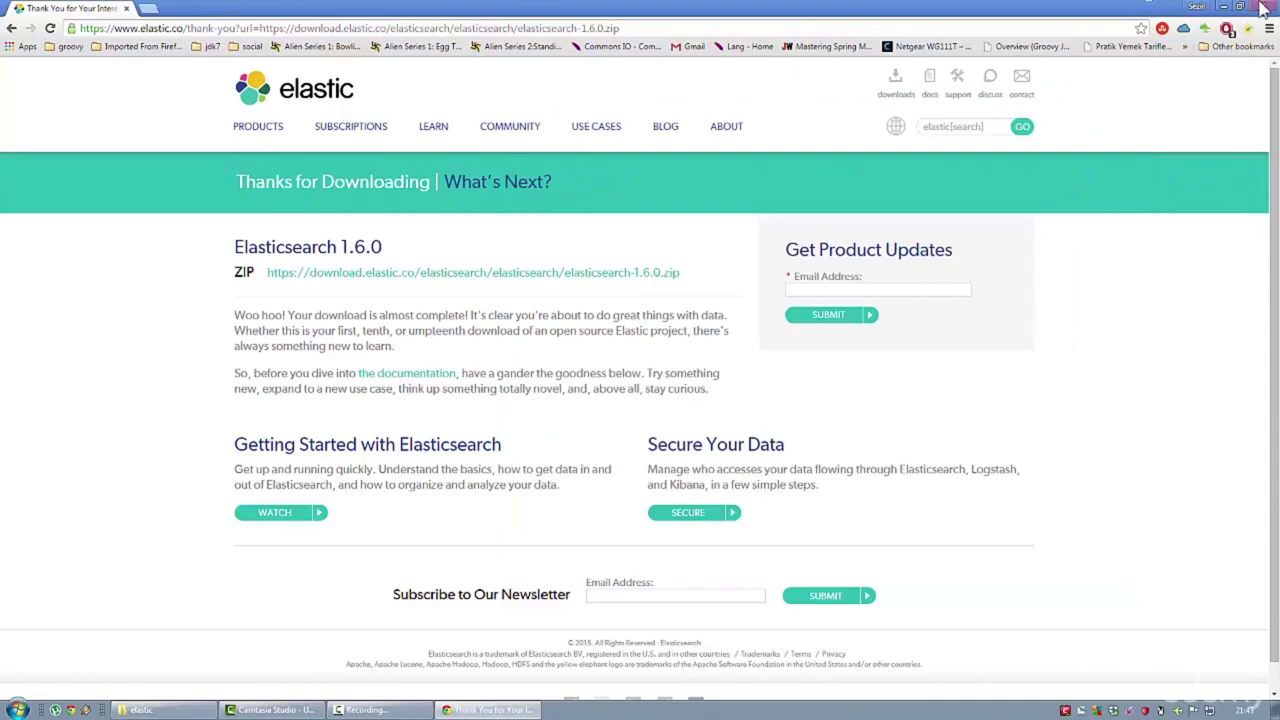
- Minimize the browser and open the bin folder inside elasticsearch-1.6.0 on Local Disk (C:) in Windows Explorer
{"action": "left_click", "coordinate": [1213, 5]}
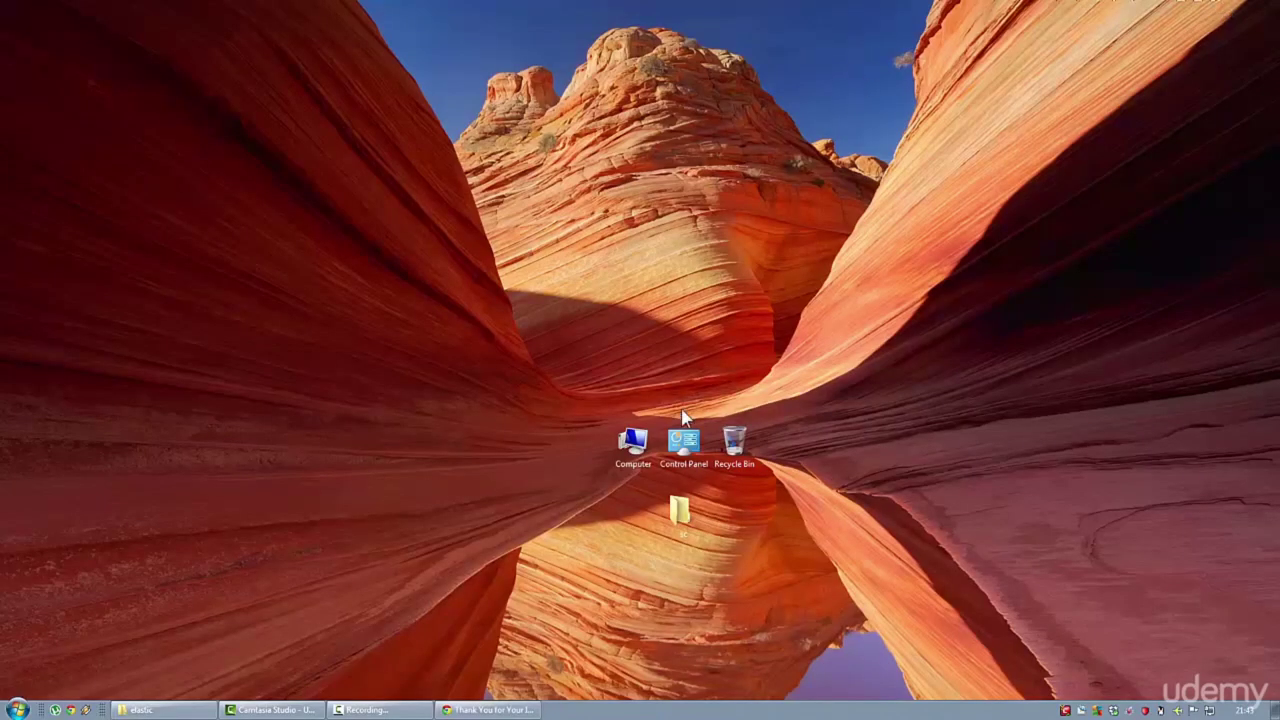
{"action": "double_click", "coordinate": [632, 448]}
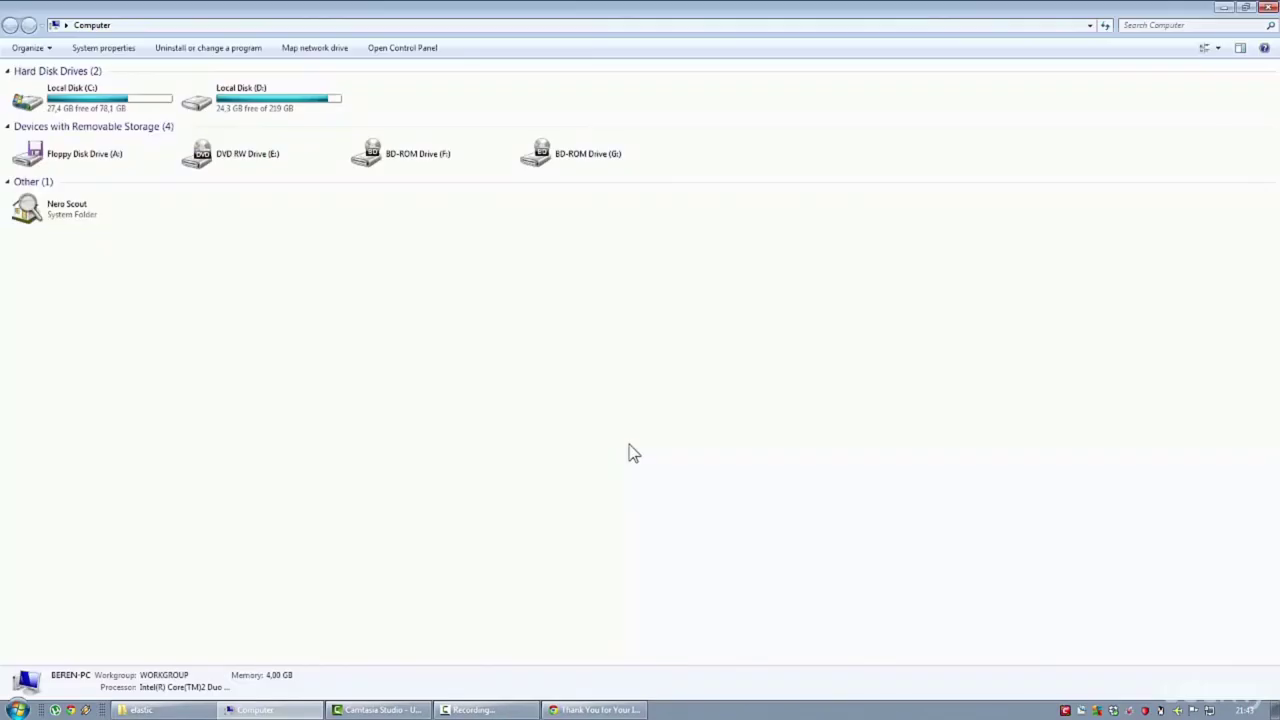
{"action": "double_click", "coordinate": [94, 108]}
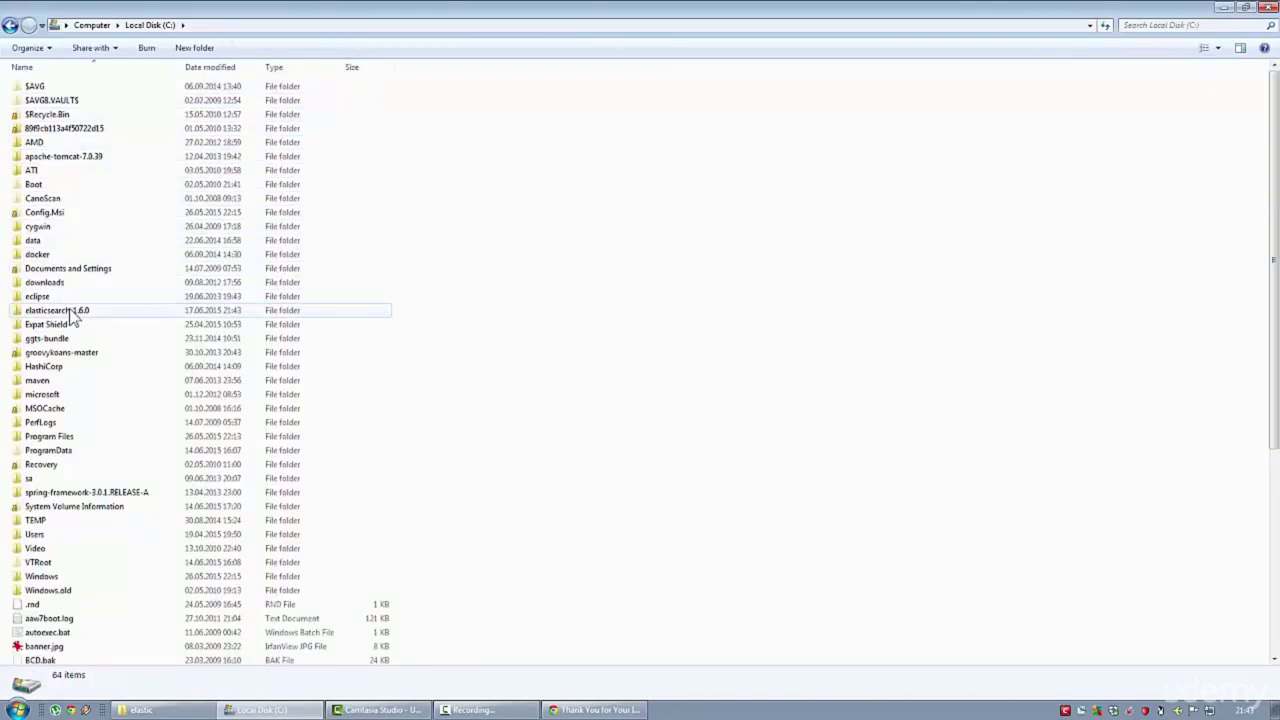
{"action": "left_click", "coordinate": [74, 317]}
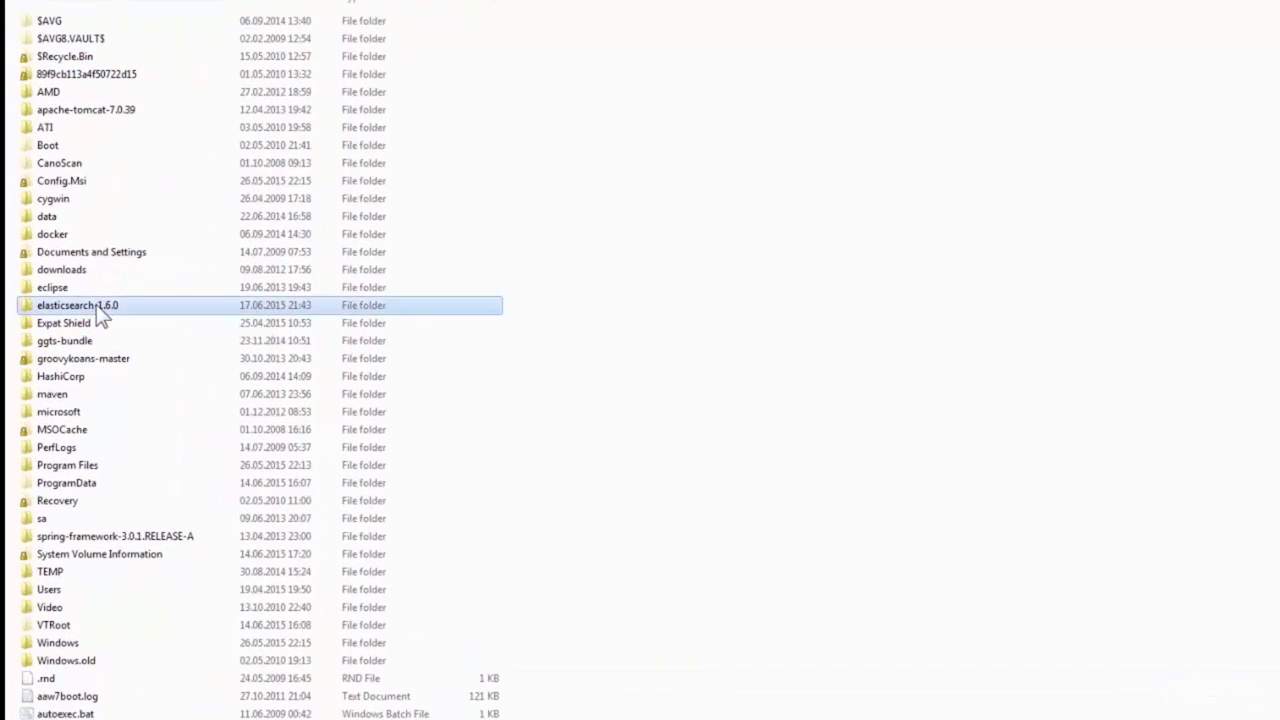
{"action": "double_click", "coordinate": [98, 310]}
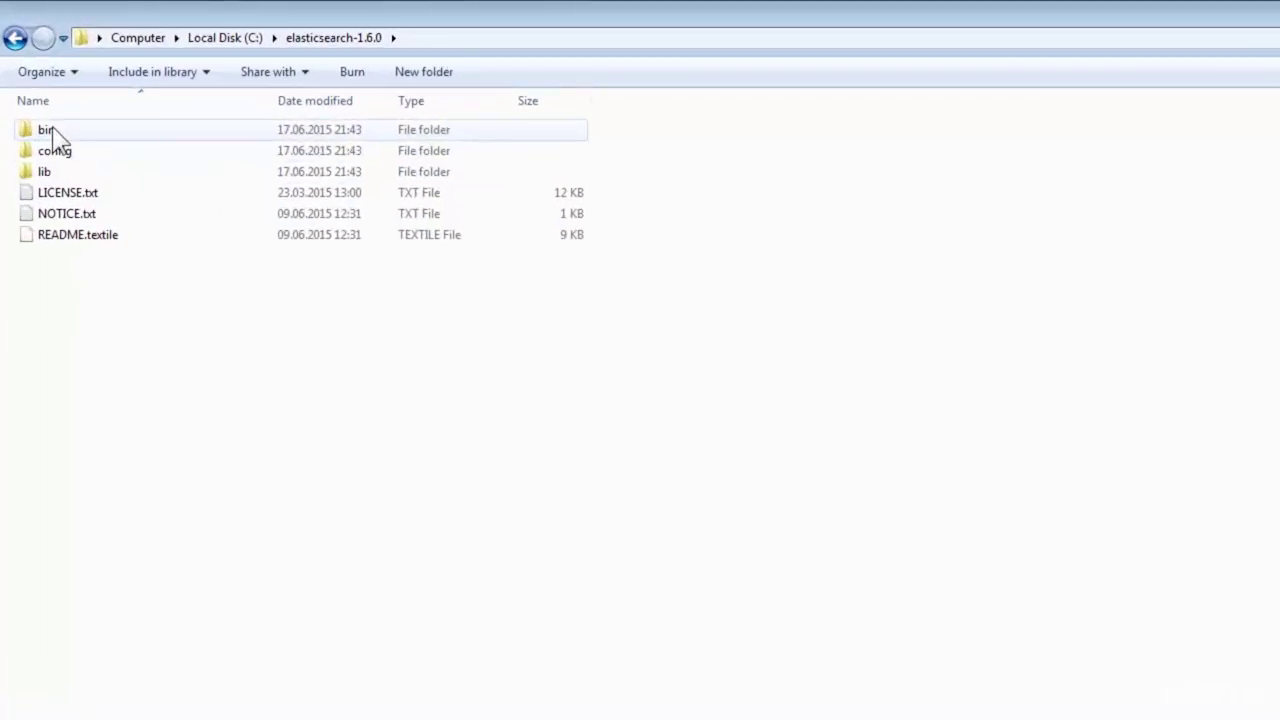
{"action": "double_click", "coordinate": [46, 130]}
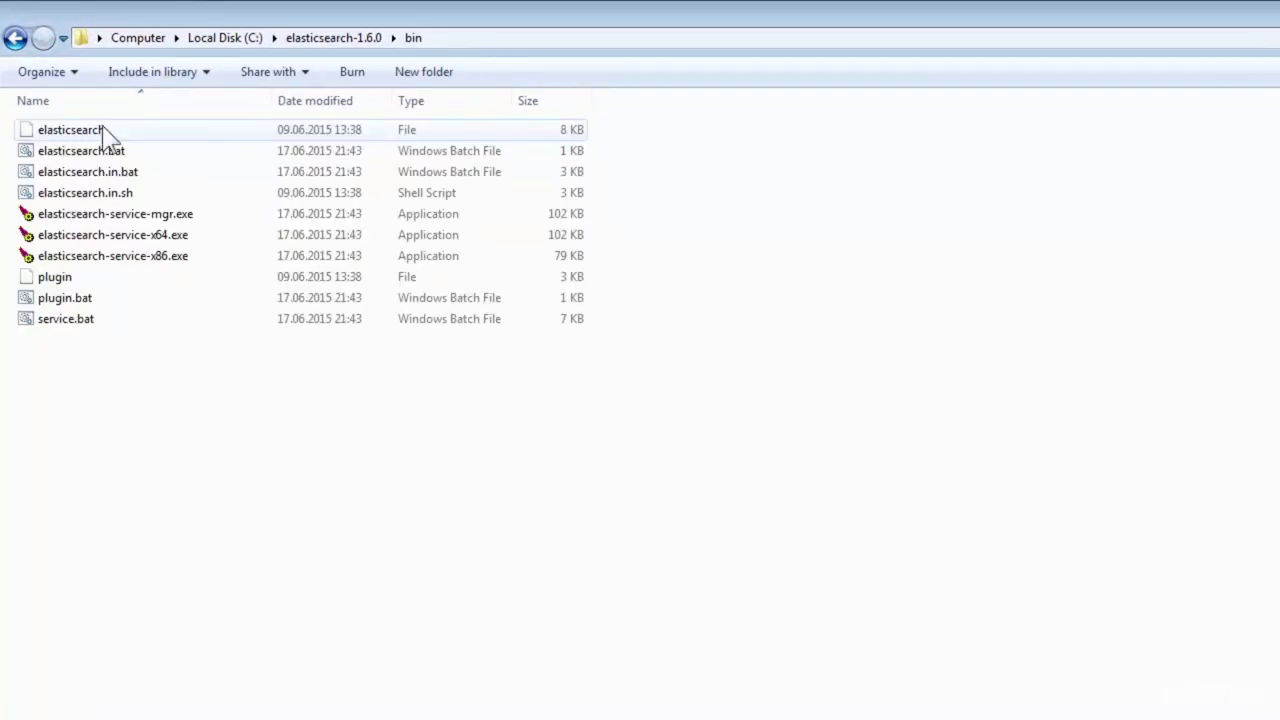
- Start Elasticsearch by running elasticsearch.bat, and move its console window clear of the file list
{"action": "left_click", "coordinate": [159, 151]}
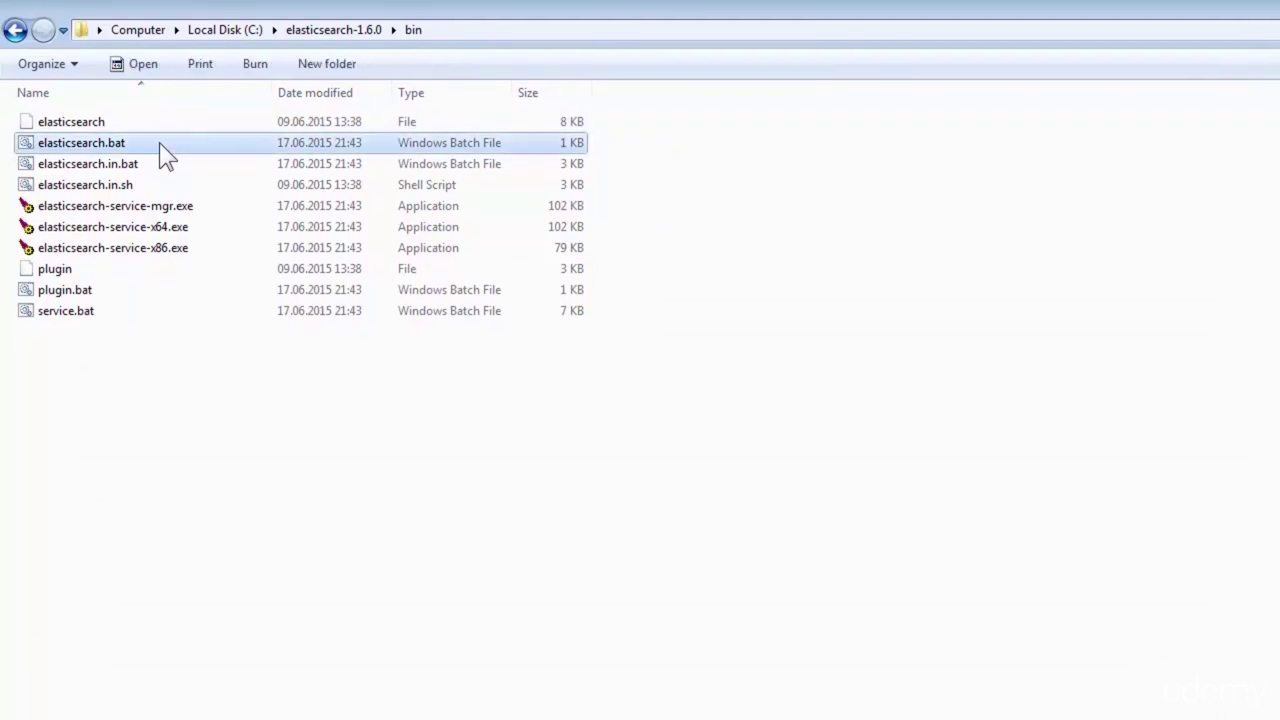
{"action": "double_click", "coordinate": [159, 142]}
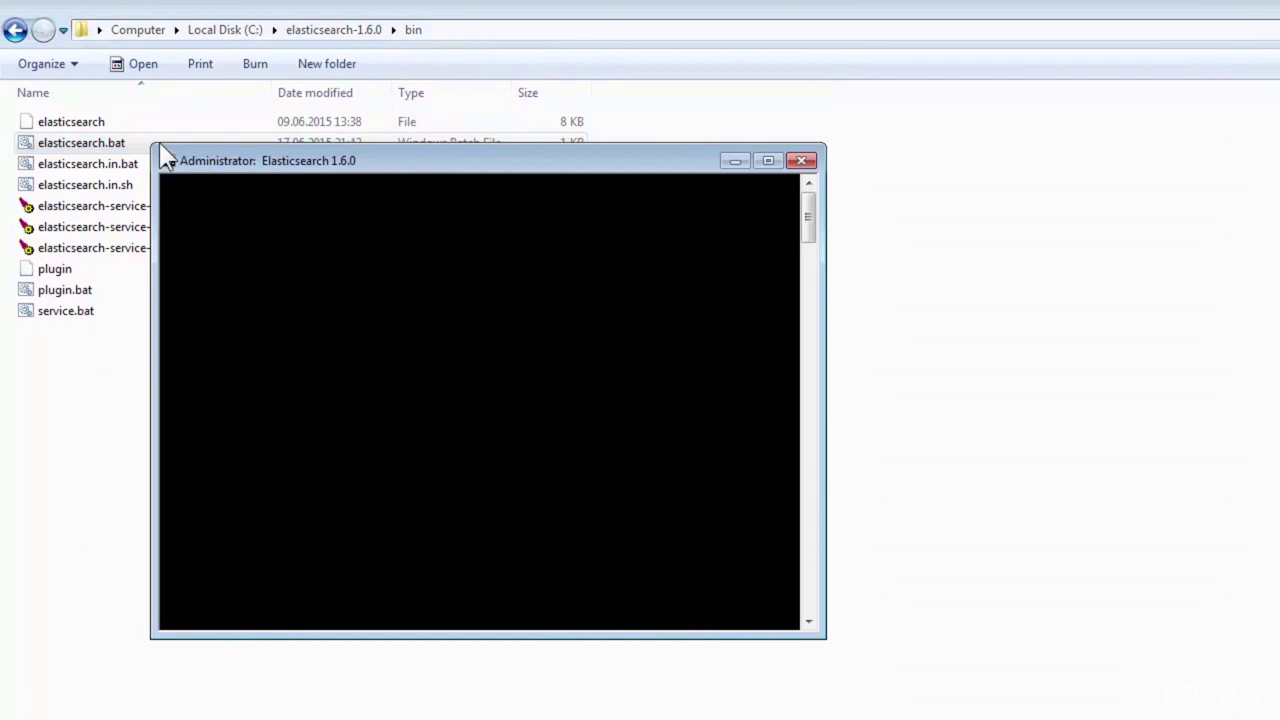
{"action": "left_click_drag", "start_coordinate": [270, 162], "coordinate": [418, 200]}
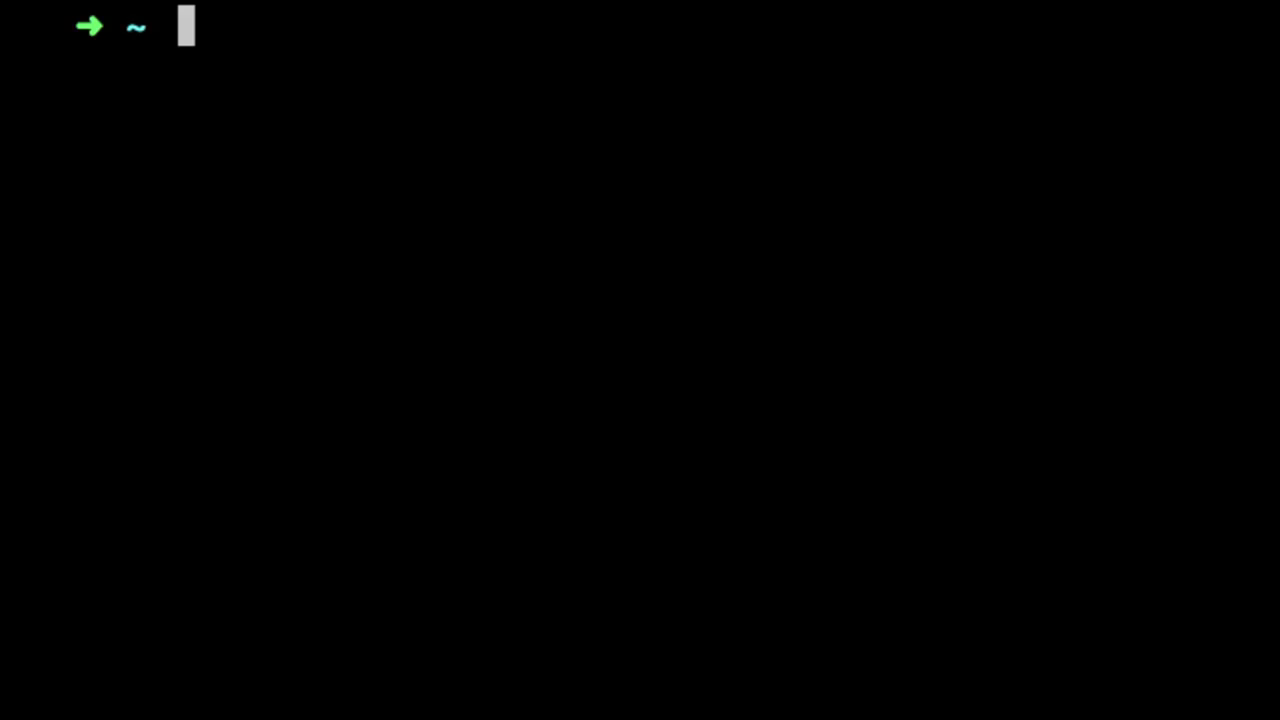
- Update Homebrew in the Mac terminal with "brew update"
{"action": "type", "text": "b"}
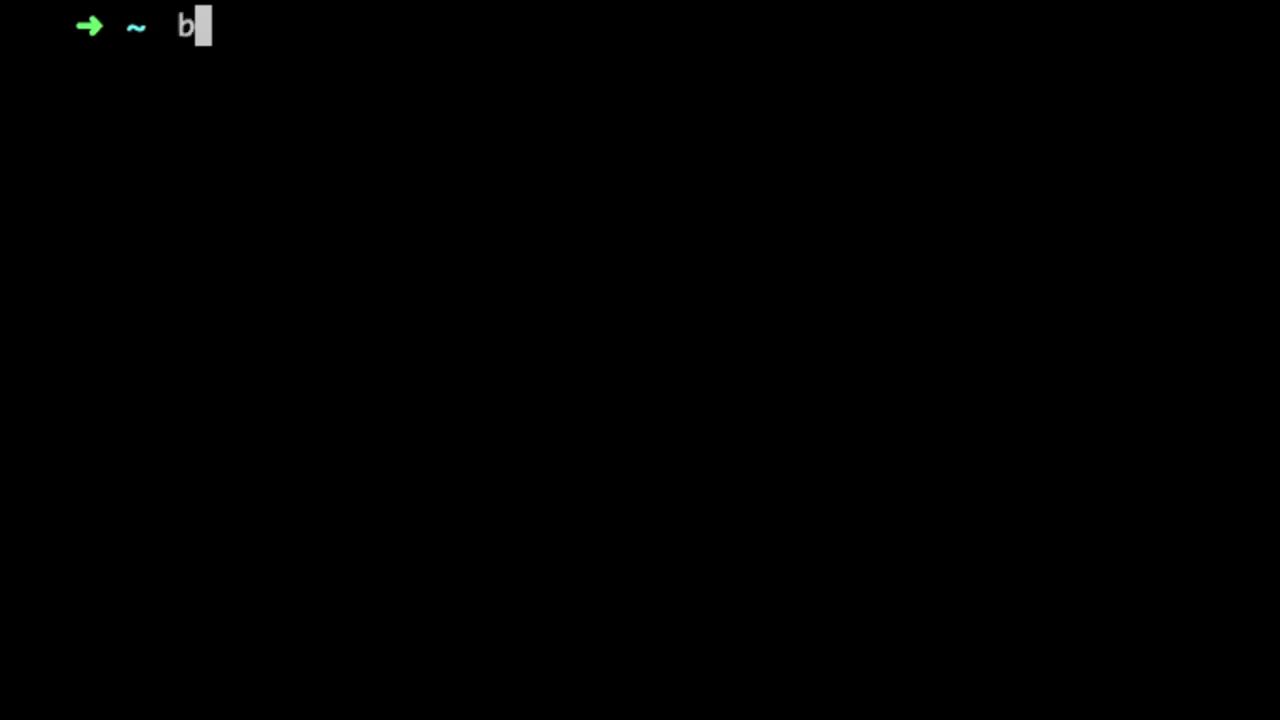
{"action": "type", "text": "rew update"}
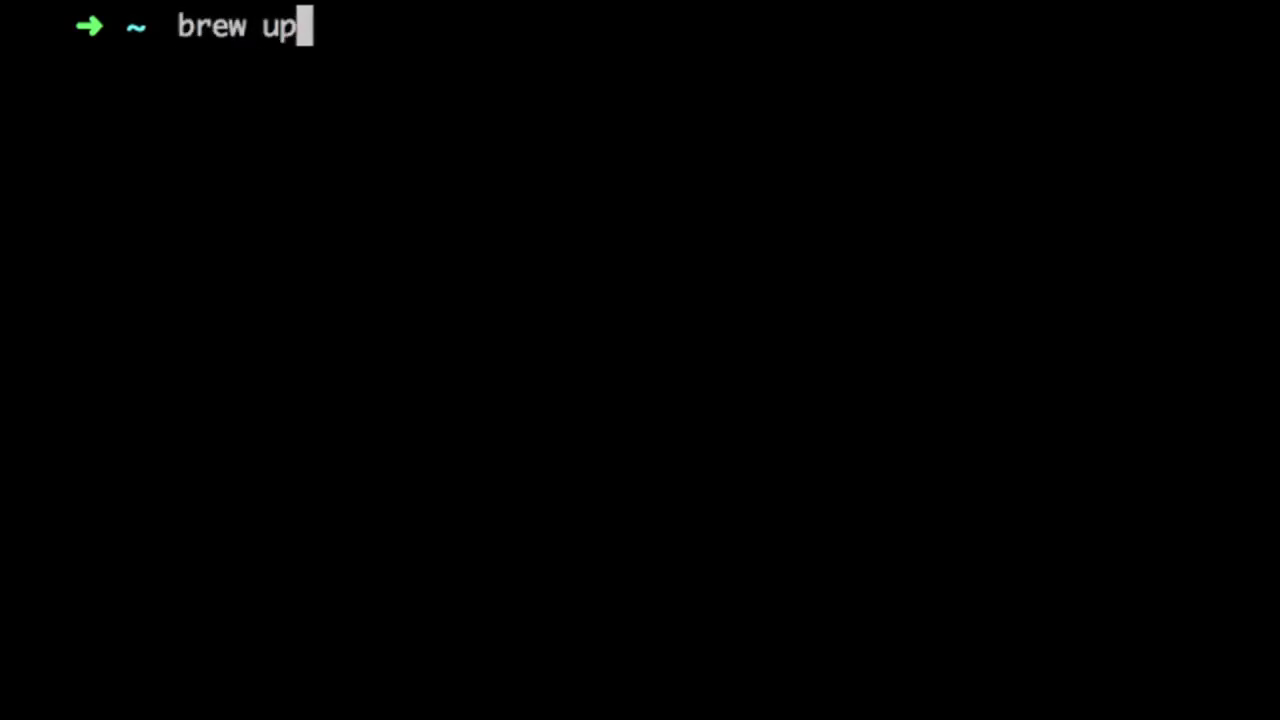
{"action": "key", "text": "Return"}
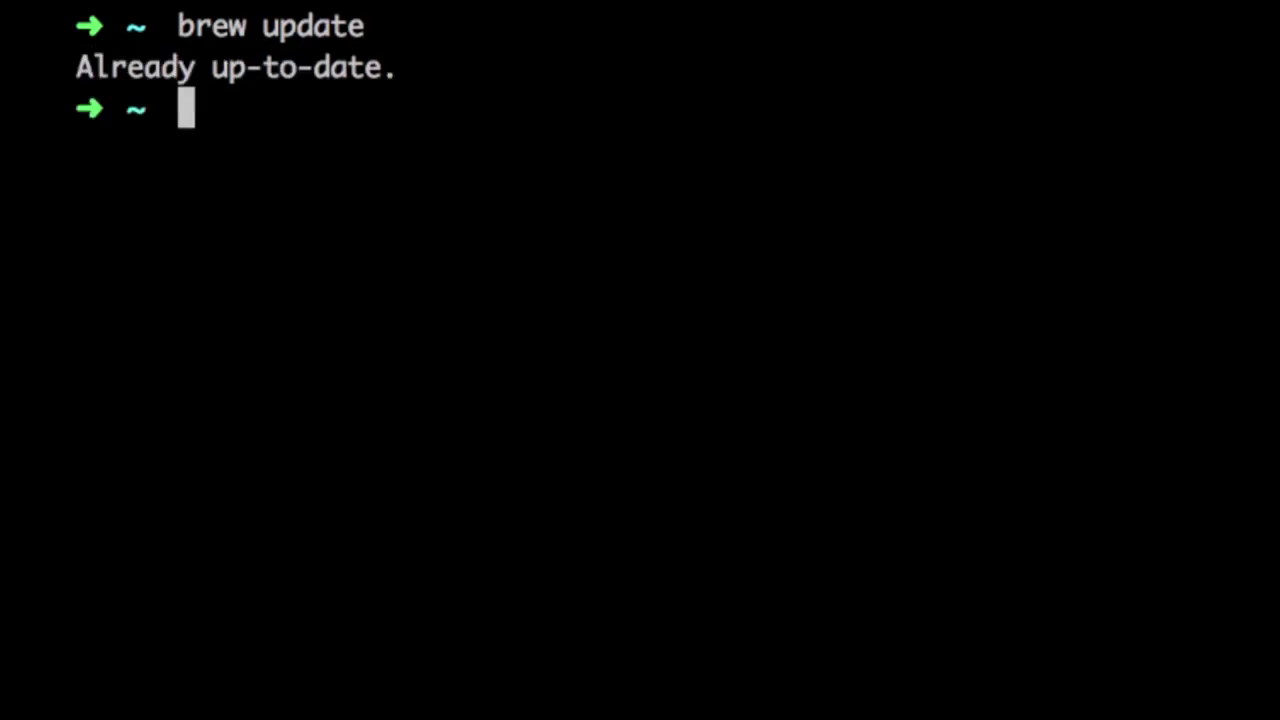
- Install Elasticsearch through Homebrew with "brew install elasticsearch"
{"action": "type", "text": "bre"}
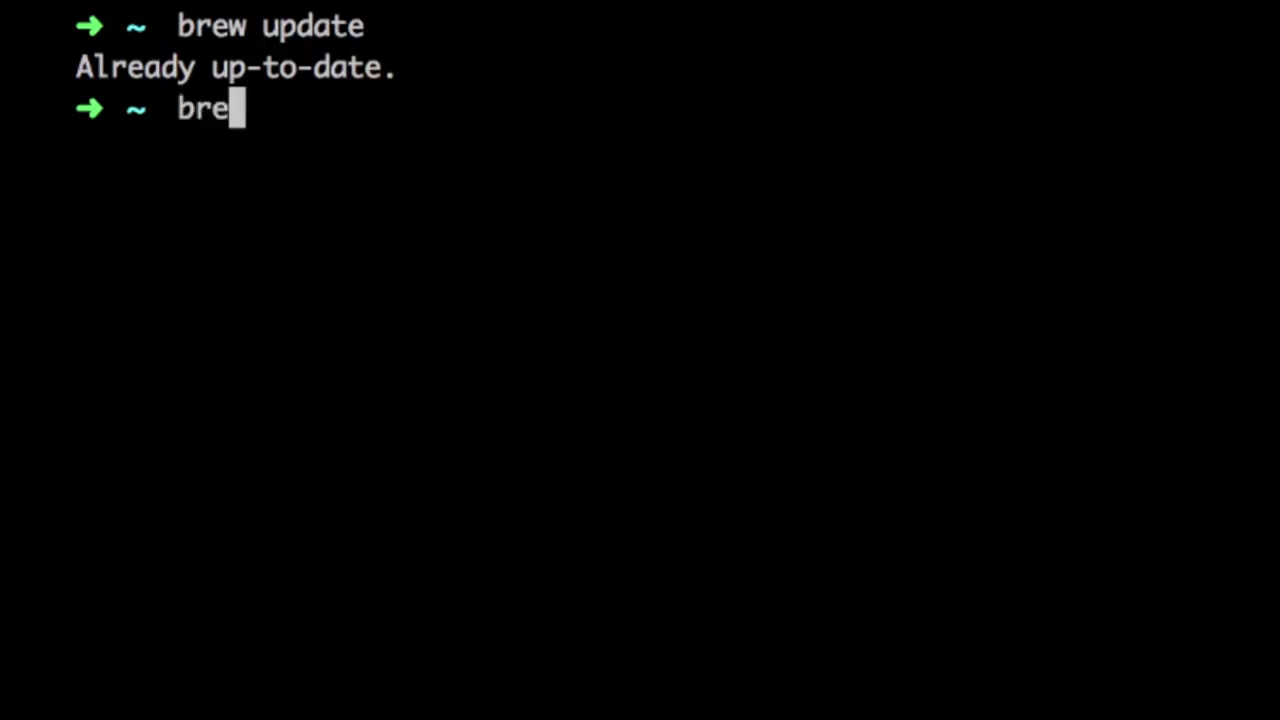
{"action": "type", "text": "w install "}
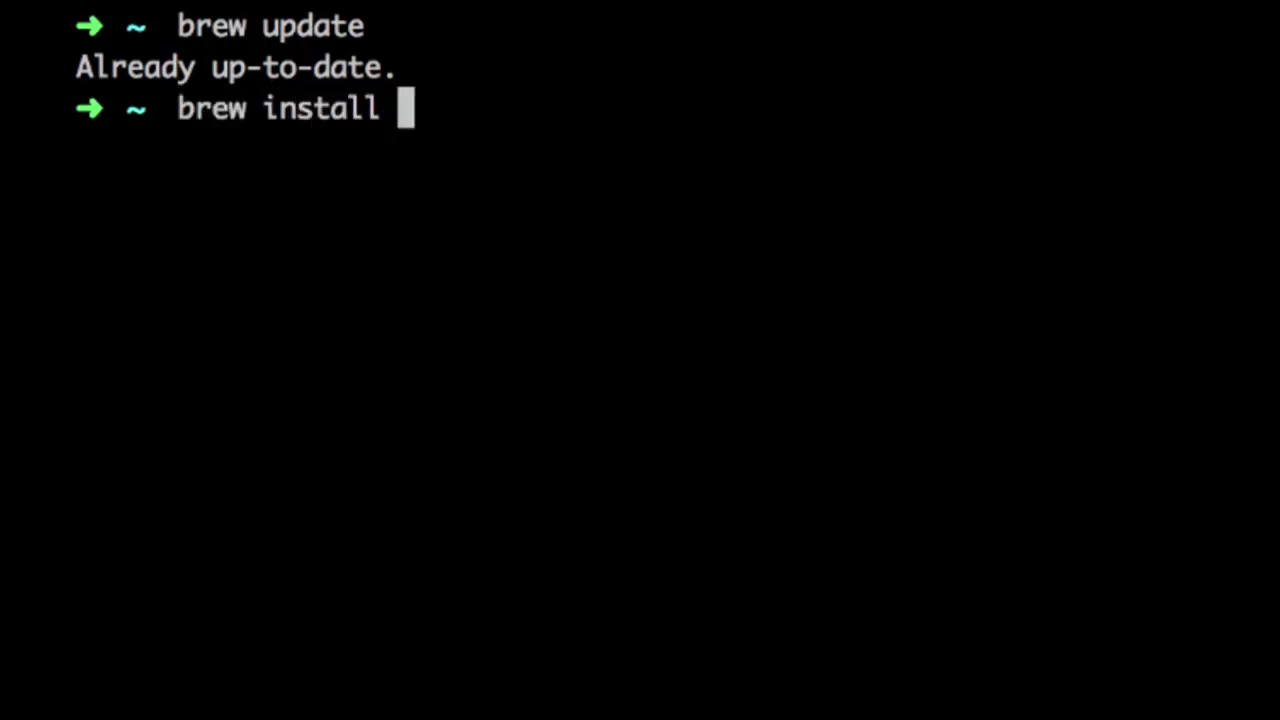
{"action": "type", "text": "elasticsearch"}
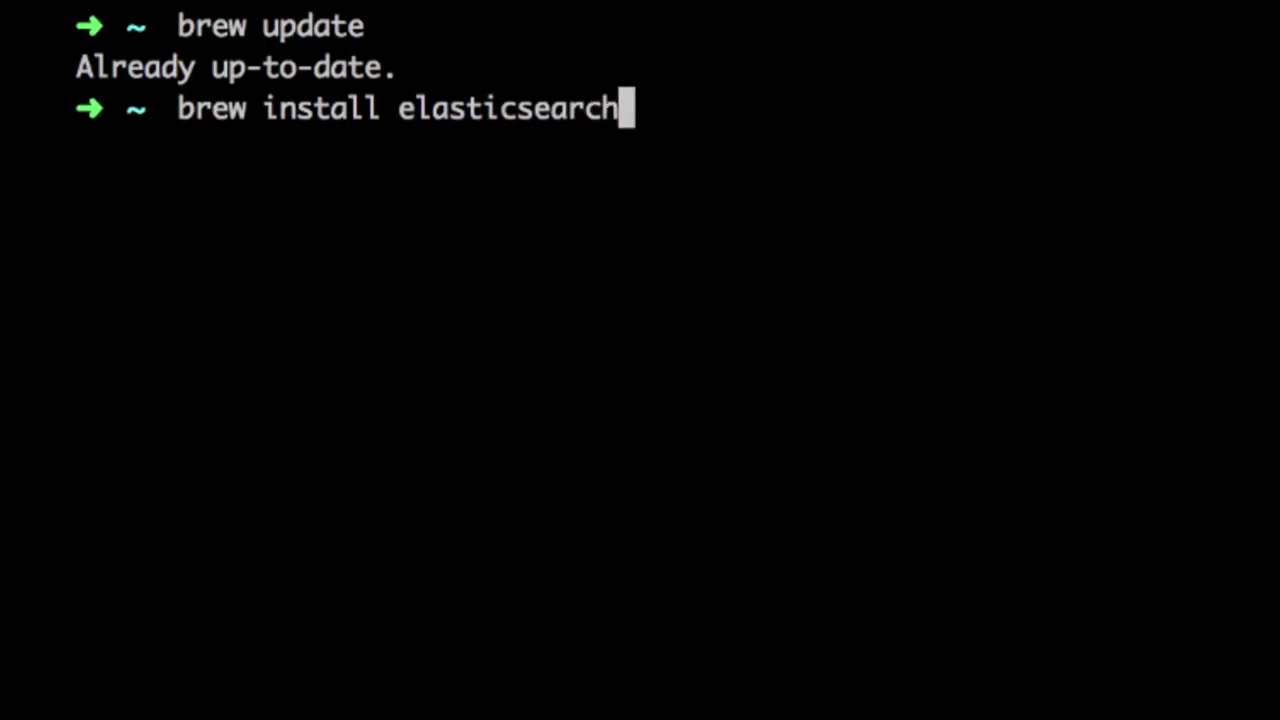
{"action": "key", "text": "Return"}
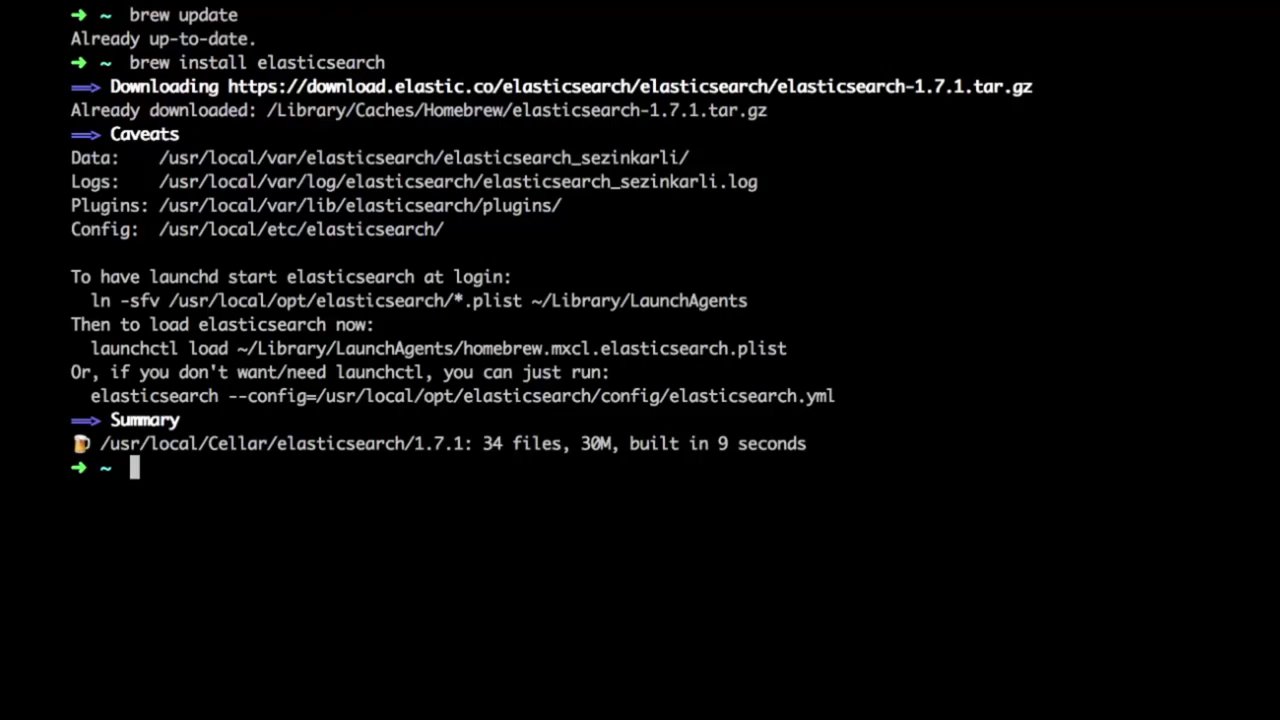
- Start Elasticsearch from the home directory with --config=/usr/local/opt/elasticsearch/config/elasticsearch.yml
{"action": "double_click", "coordinate": [172, 394]}
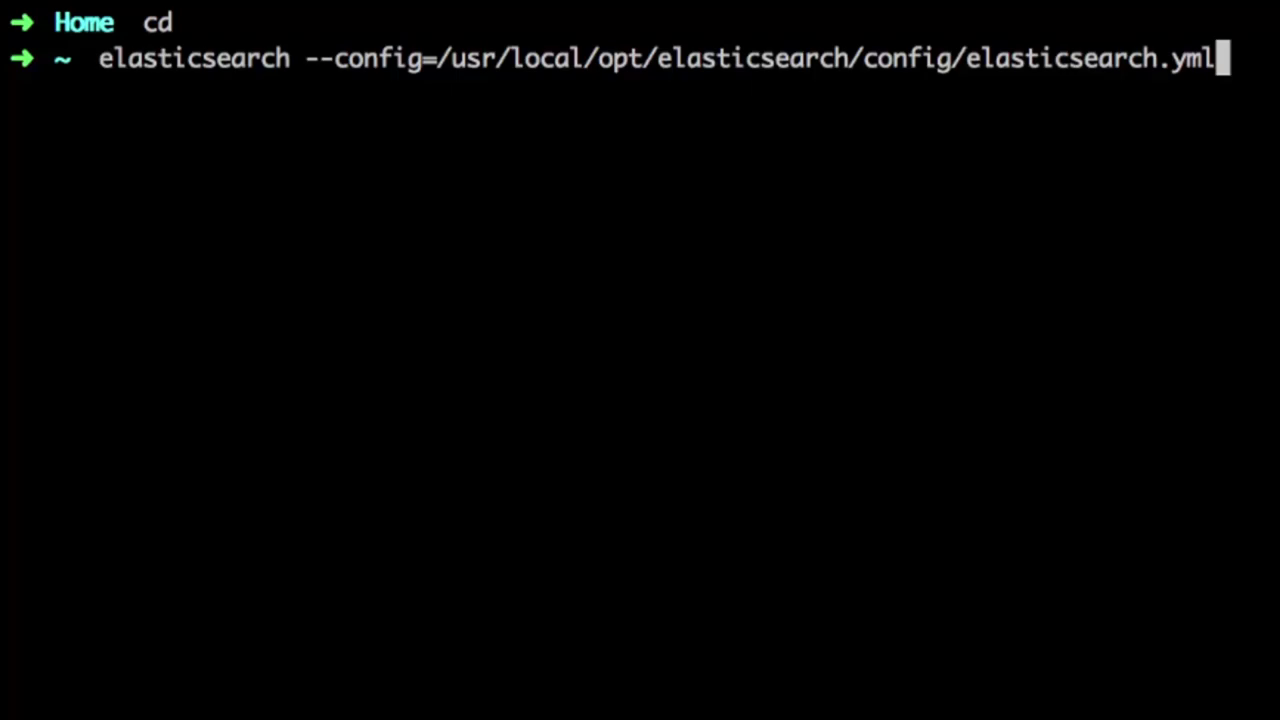
{"action": "key", "text": "Return"}
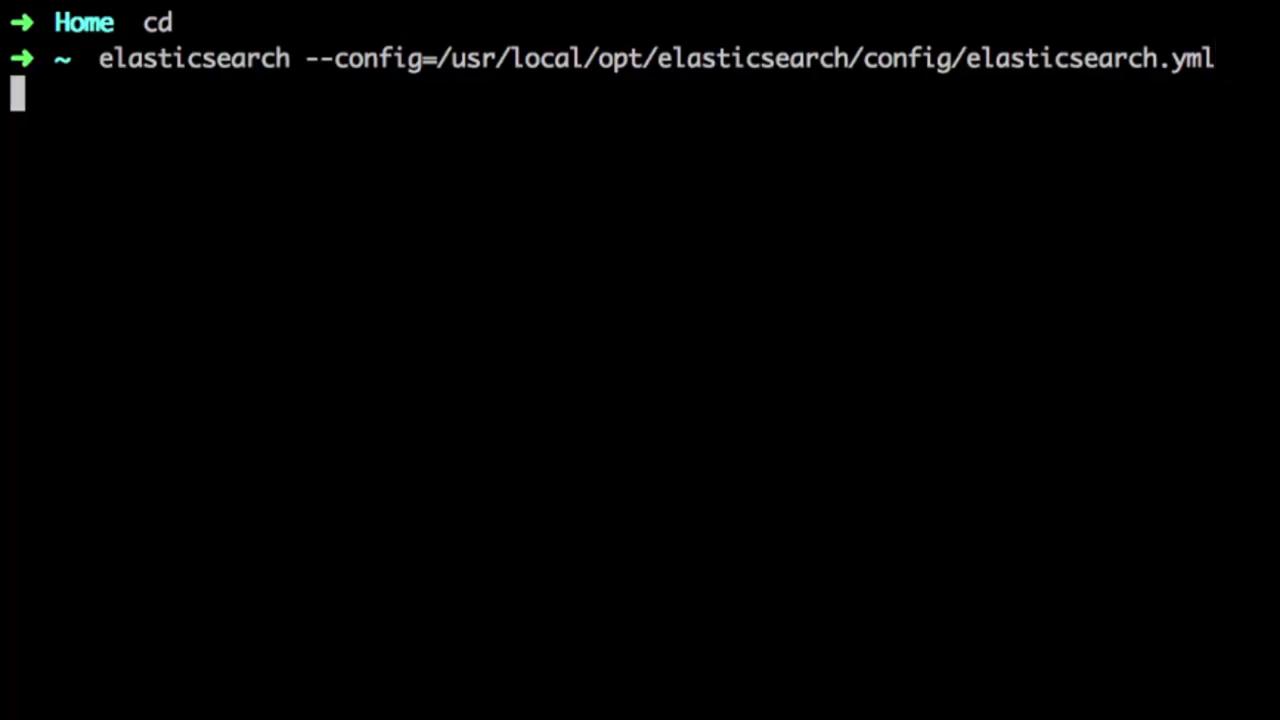
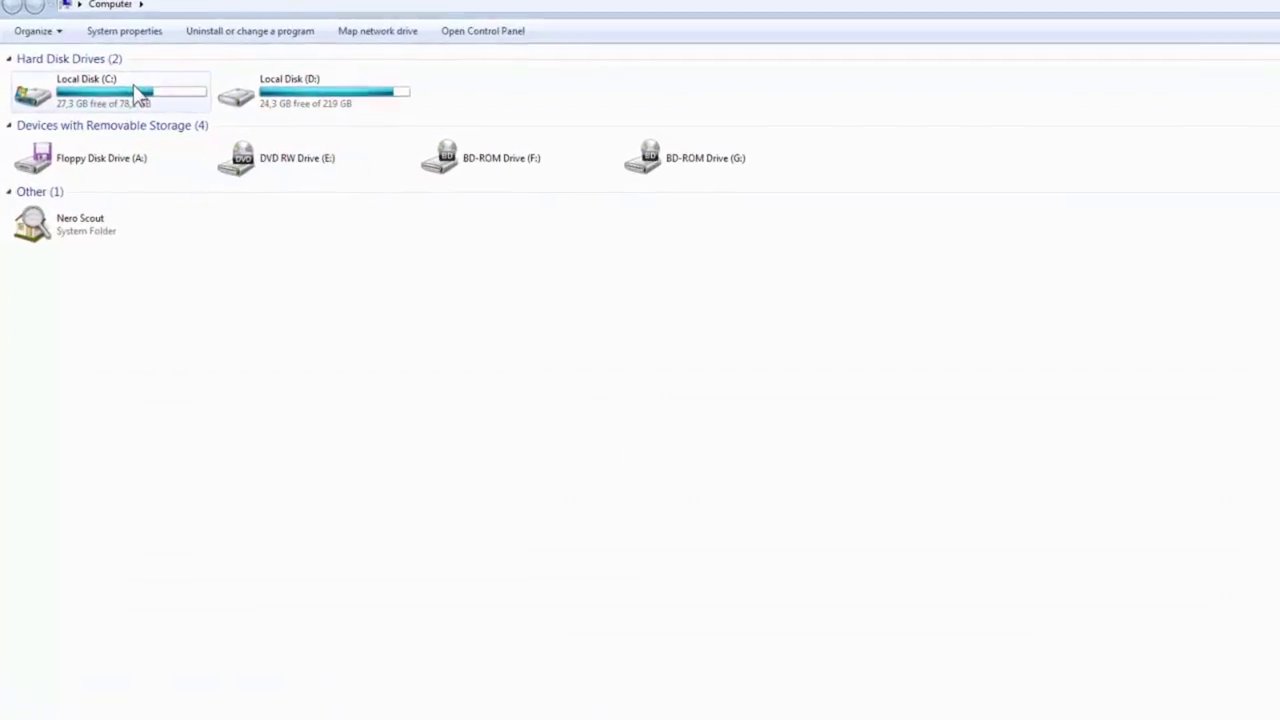
- Open a command window in C:\elasticsearch-1.6.0\bin and move it clear of the file list
{"action": "double_click", "coordinate": [130, 95]}
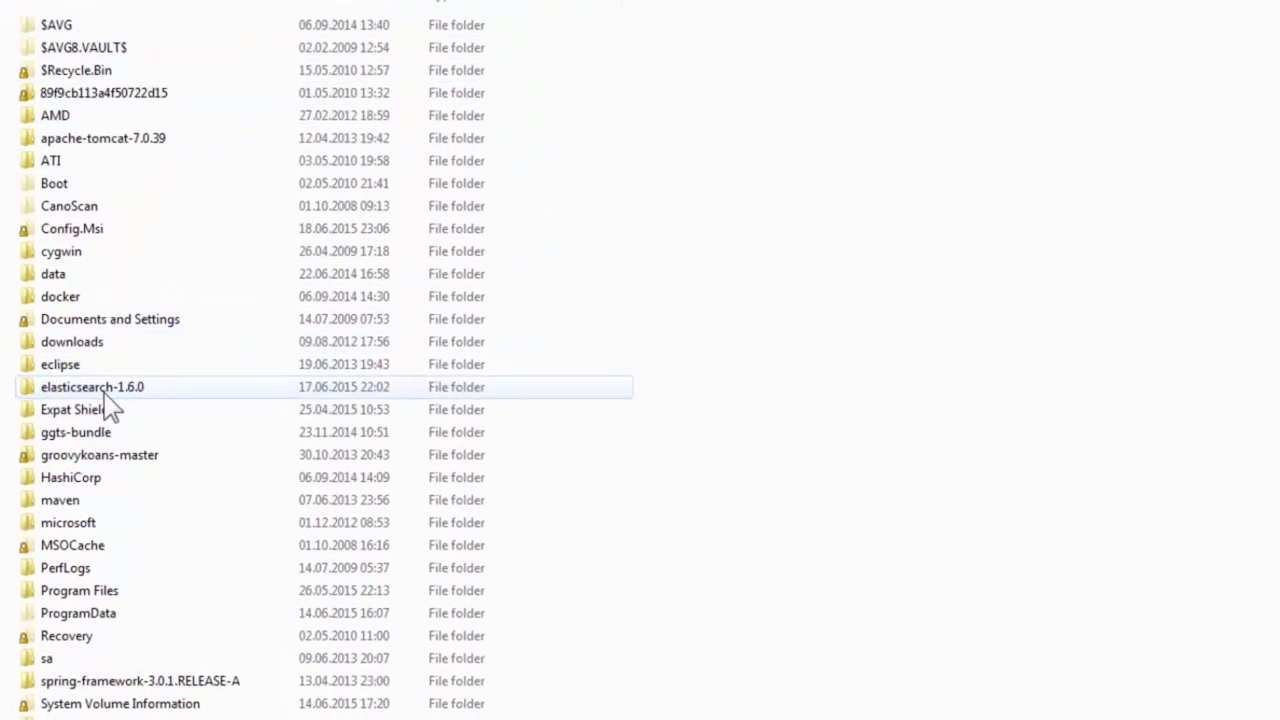
{"action": "double_click", "coordinate": [105, 389]}
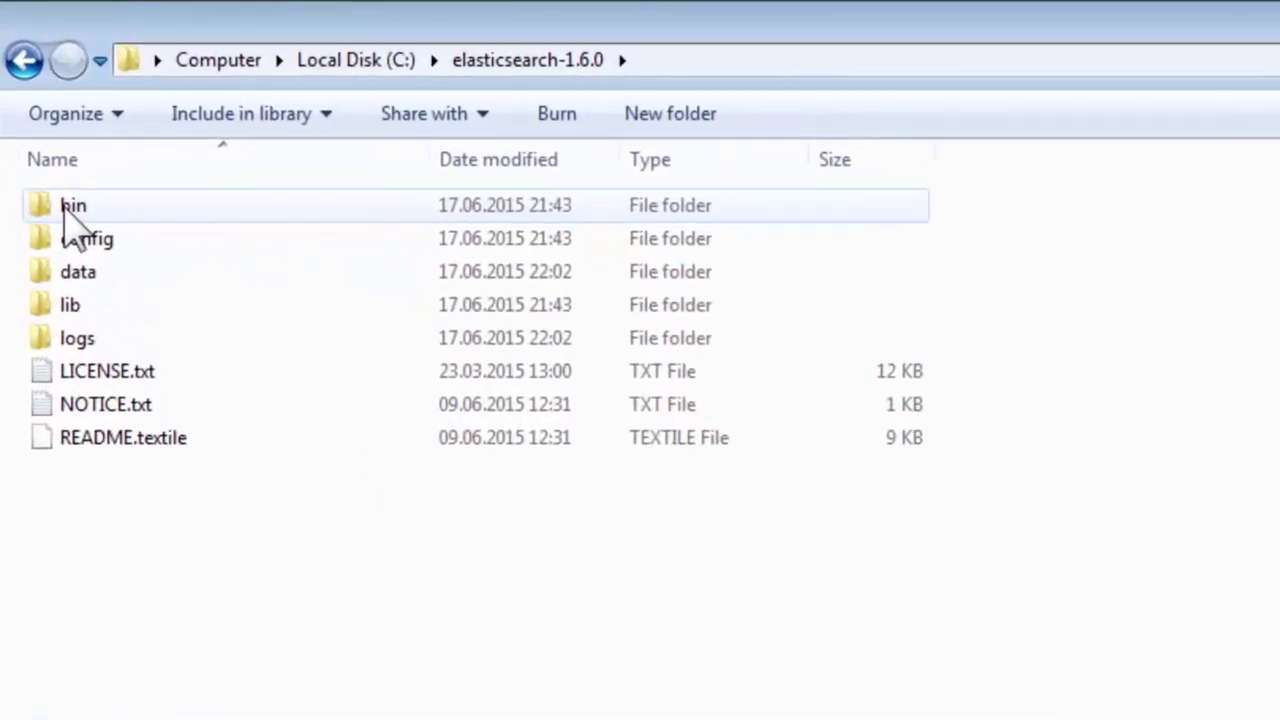
{"action": "double_click", "coordinate": [65, 214]}
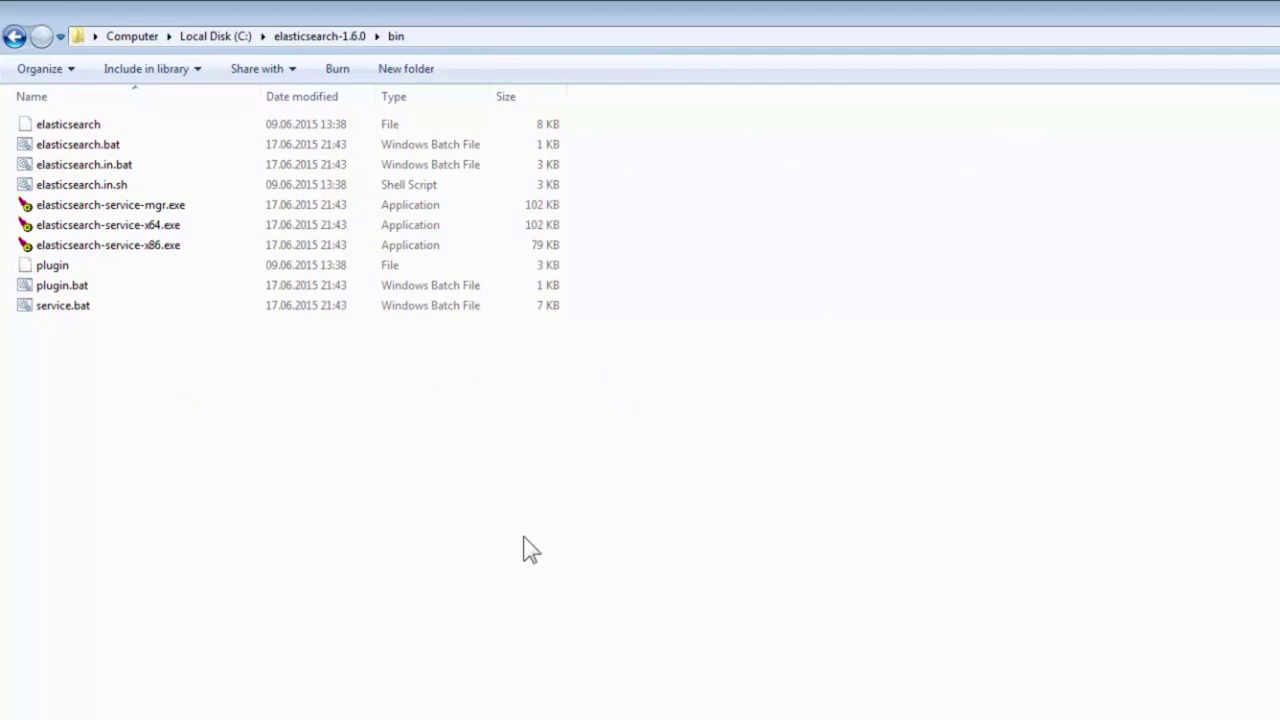
{"action": "right_click", "coordinate": [530, 549]}
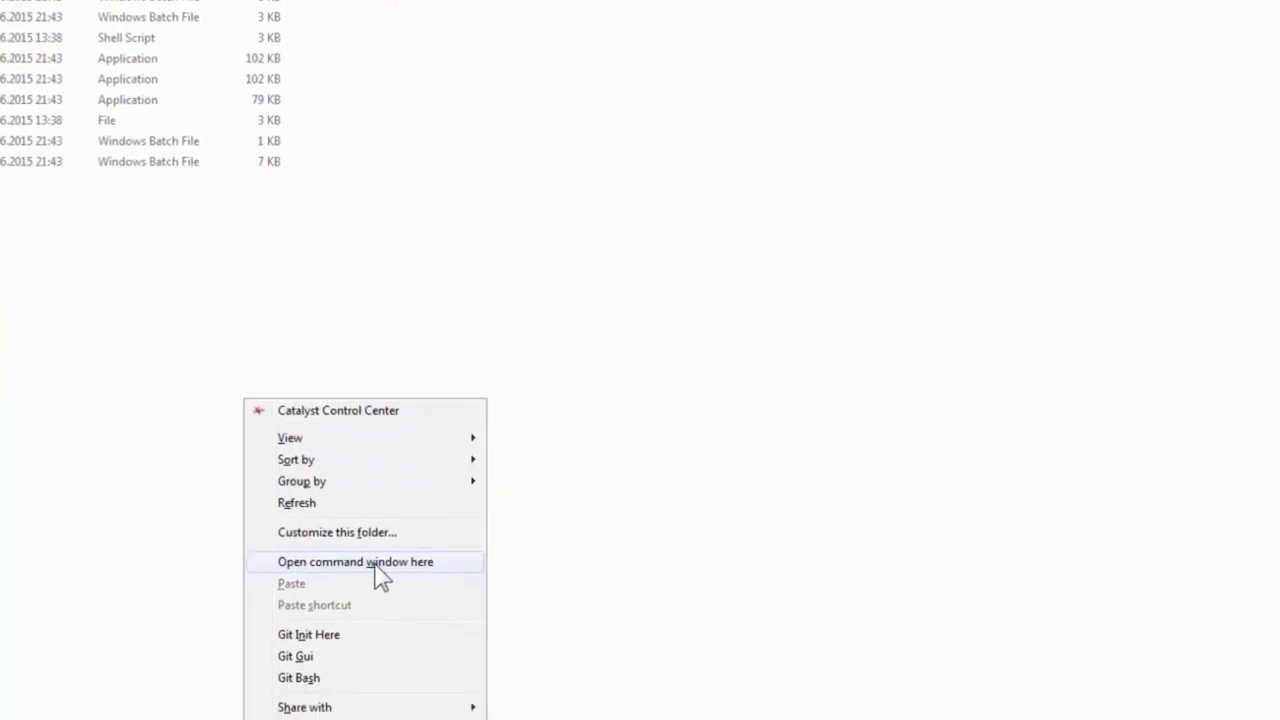
{"action": "left_click", "coordinate": [378, 565]}
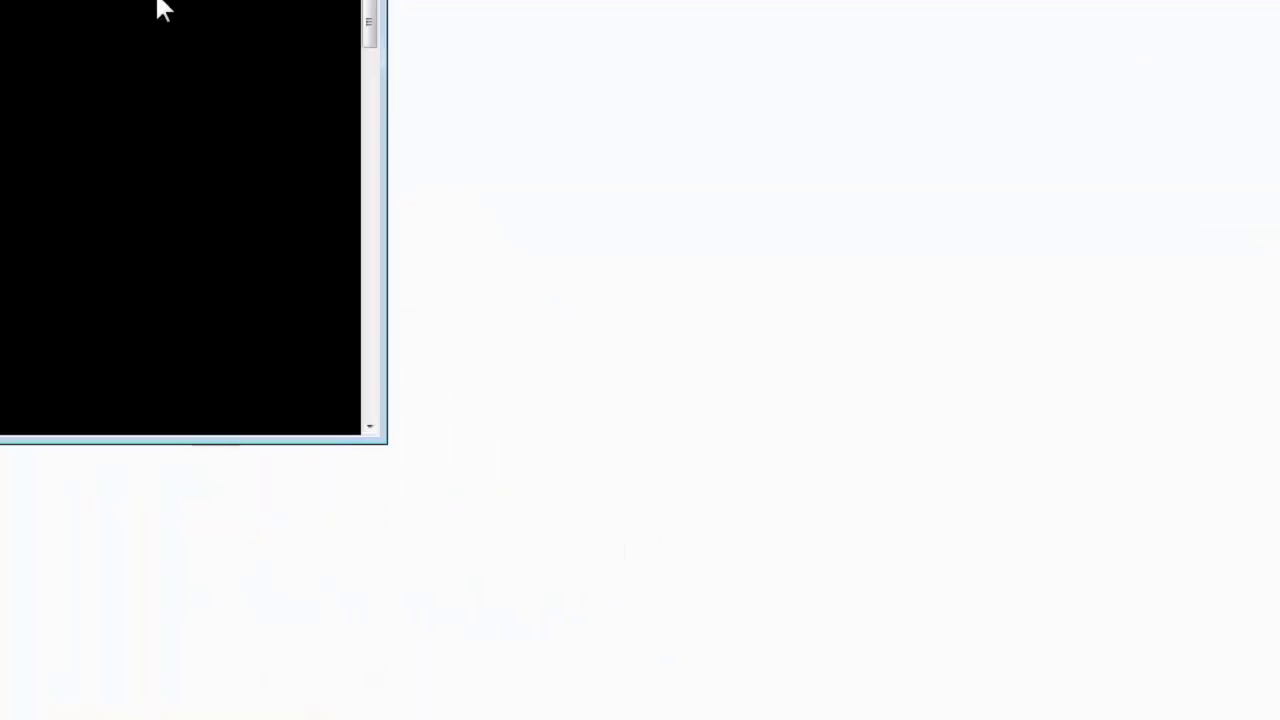
{"action": "left_click_drag", "start_coordinate": [200, 10], "coordinate": [679, 155]}
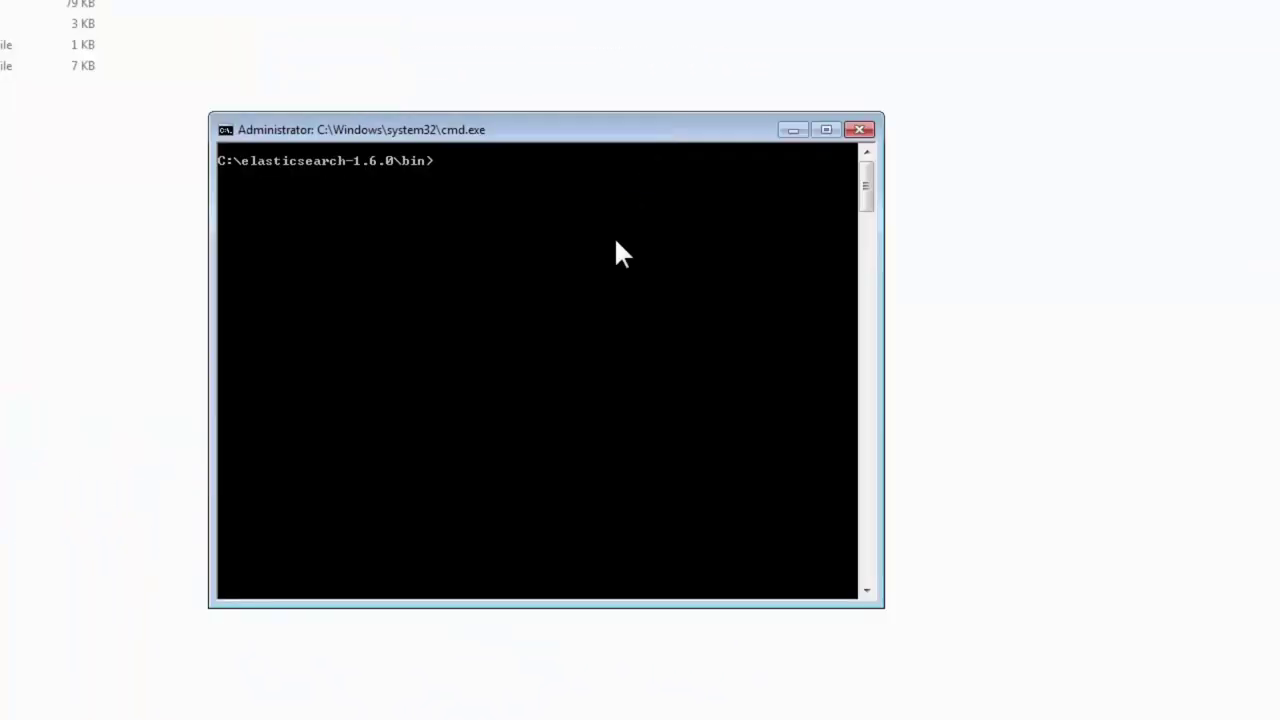
- Install the head plugin by running "plugin -i mobz/elasticsearch-head"
{"action": "type", "text": "plu"}
{"action": "type", "text": "gin "}
{"action": "type", "text": "-i"}
{"action": "type", "text": " mobz"}
{"action": "type", "text": "/e"}
{"action": "type", "text": "lasticsear"}
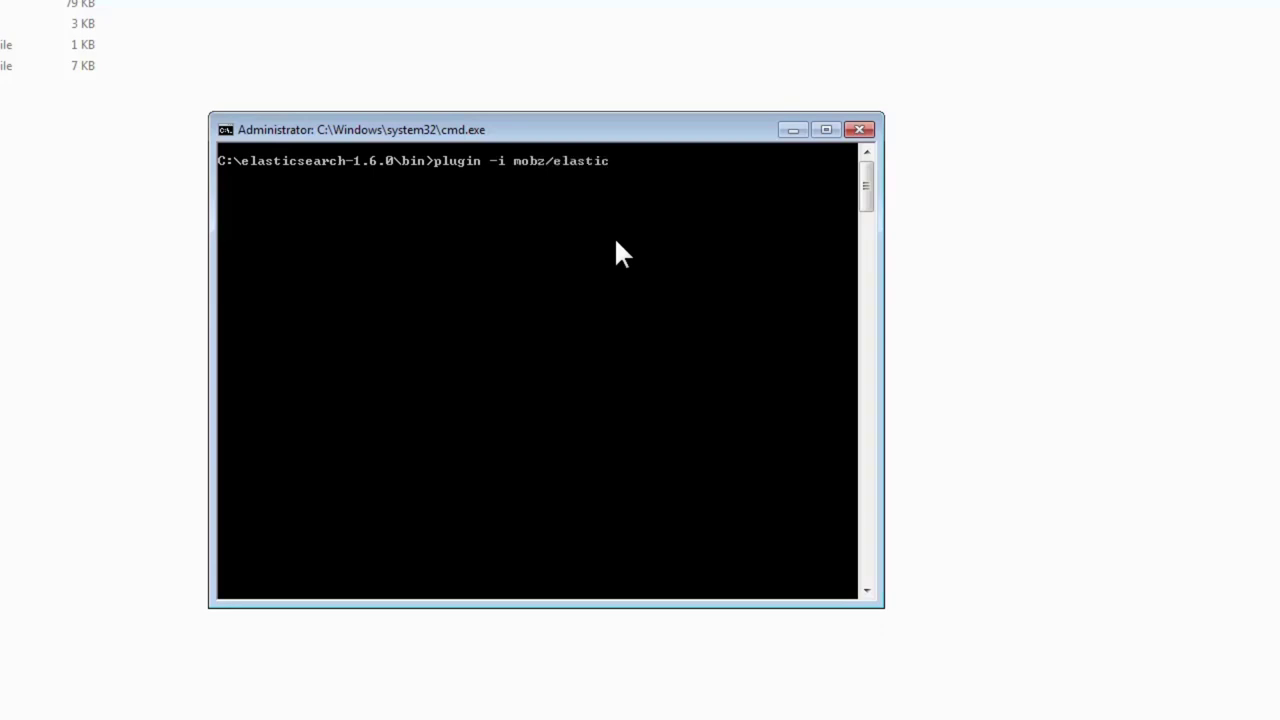
{"action": "type", "text": "ch-head"}
{"action": "key", "text": "Return"}
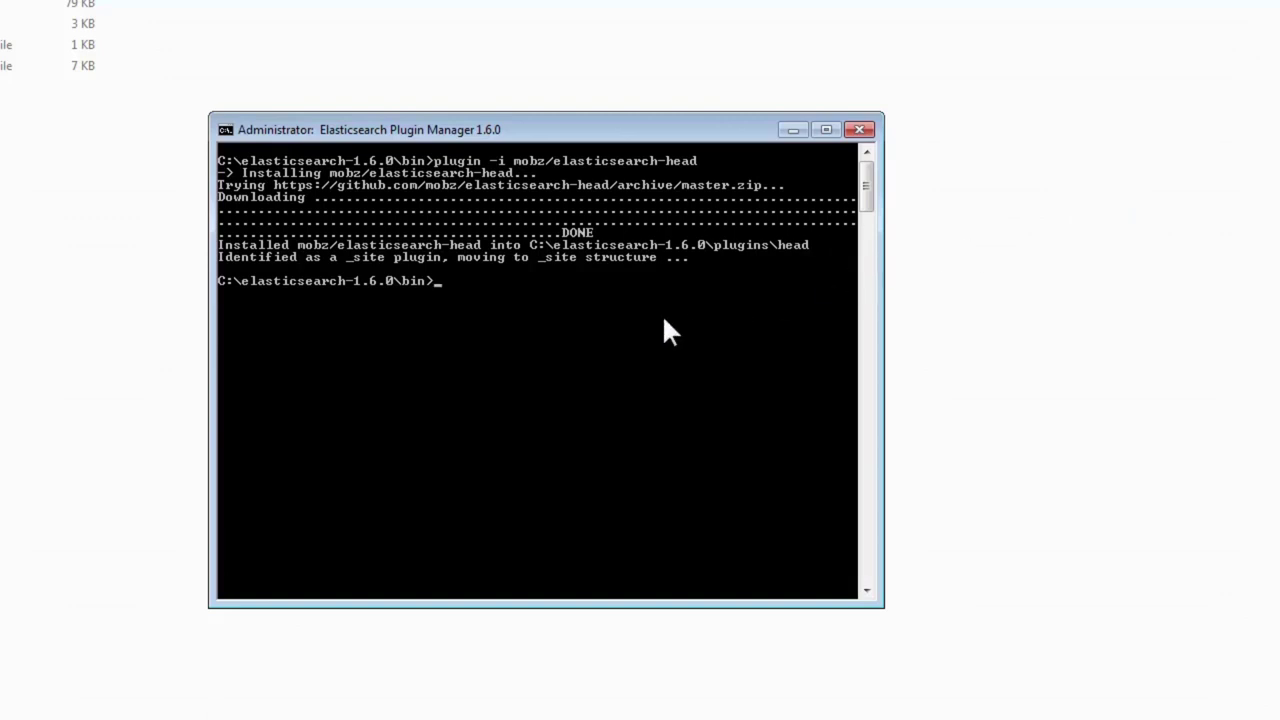
- Install the Marvel plugin by running "plugin -i elasticsearch/marvel/latest"
{"action": "type", "text": "plugin -i elasticsearch/marv"}
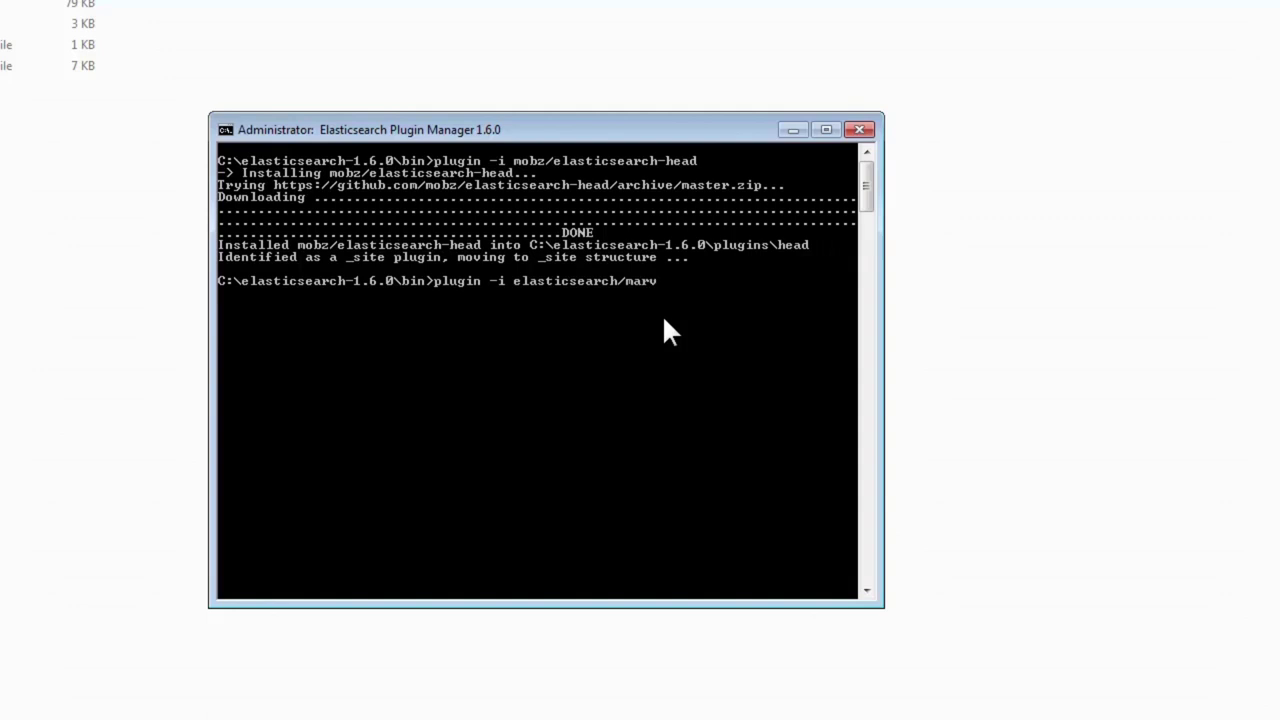
{"action": "type", "text": "tesr"}
{"action": "key", "text": "BackSpace"}
{"action": "type", "text": "t"}
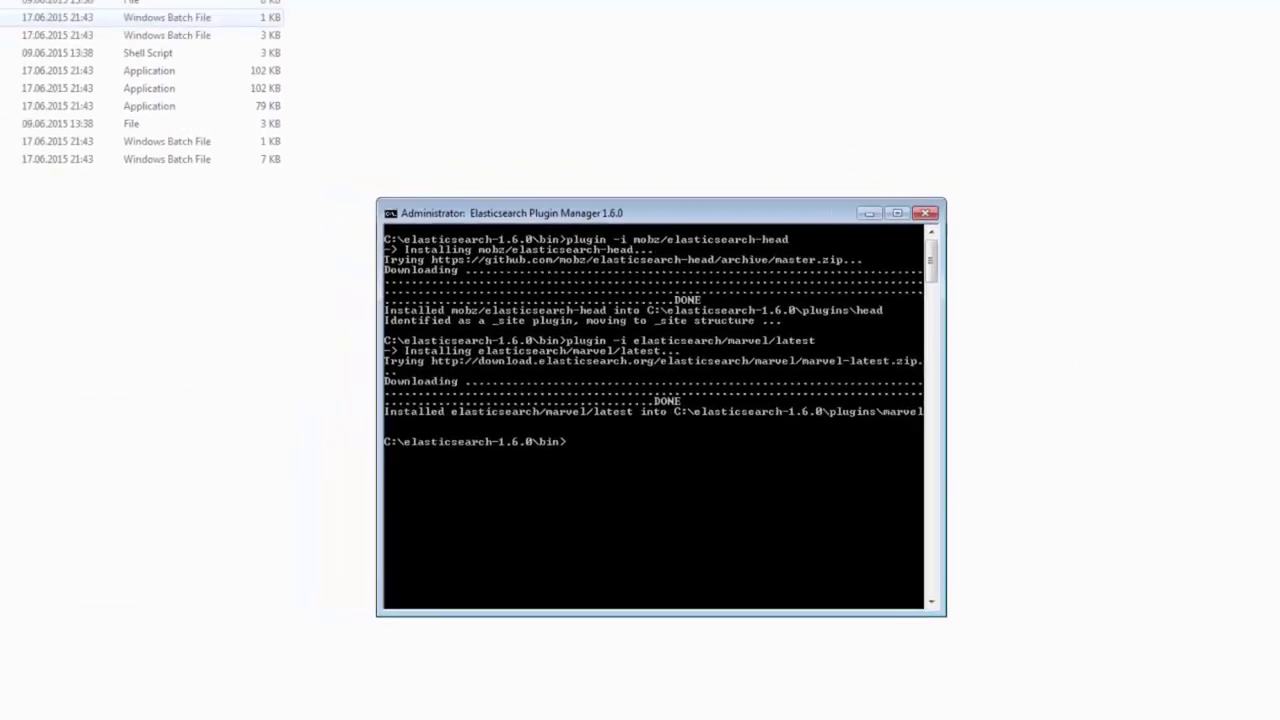
- Start Elasticsearch by running elasticsearch.bat, and load localhost:9200/_plugin/head in a Chrome incognito window
{"action": "double_click", "coordinate": [85, 110]}
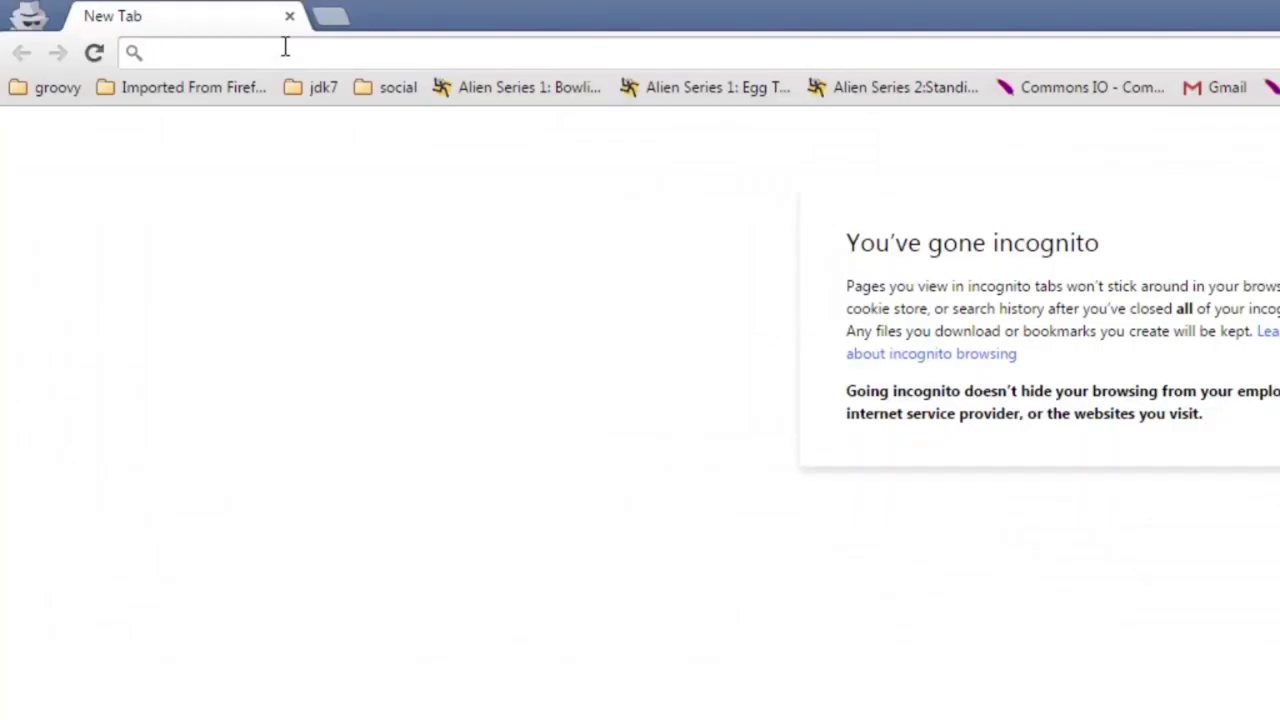
{"action": "type", "text": "localhost:"}
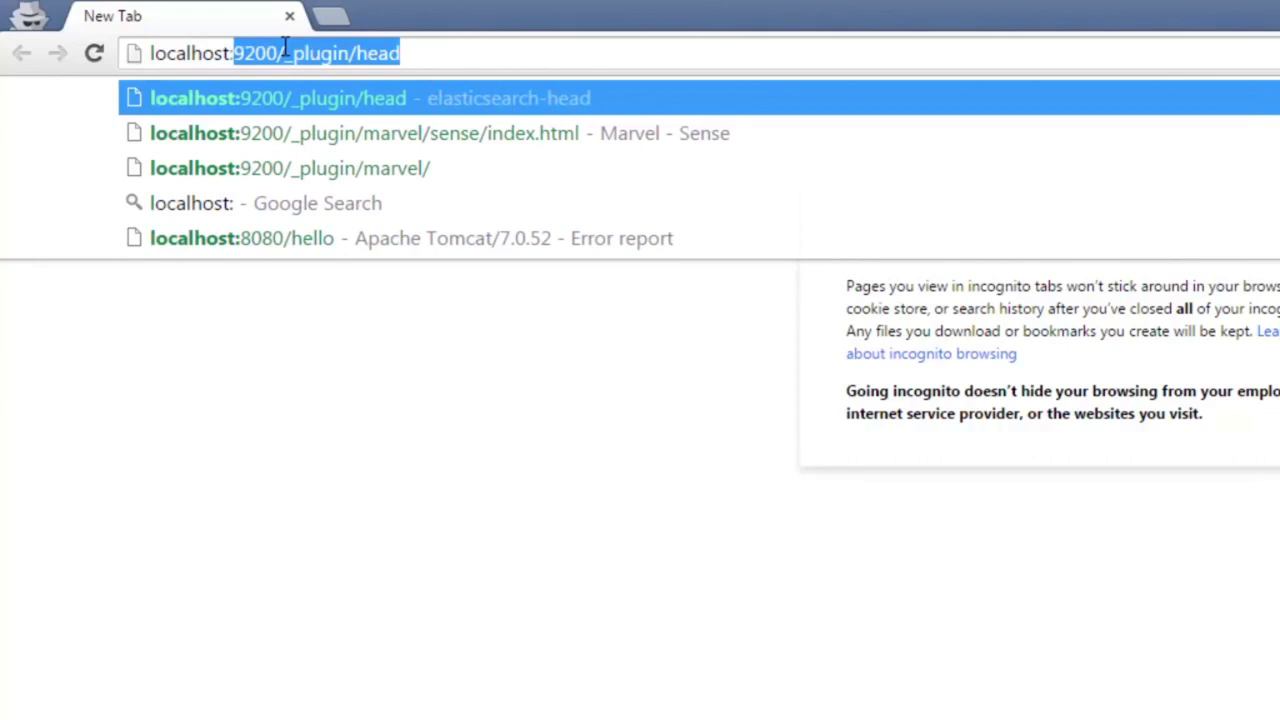
{"action": "type", "text": "9200"}
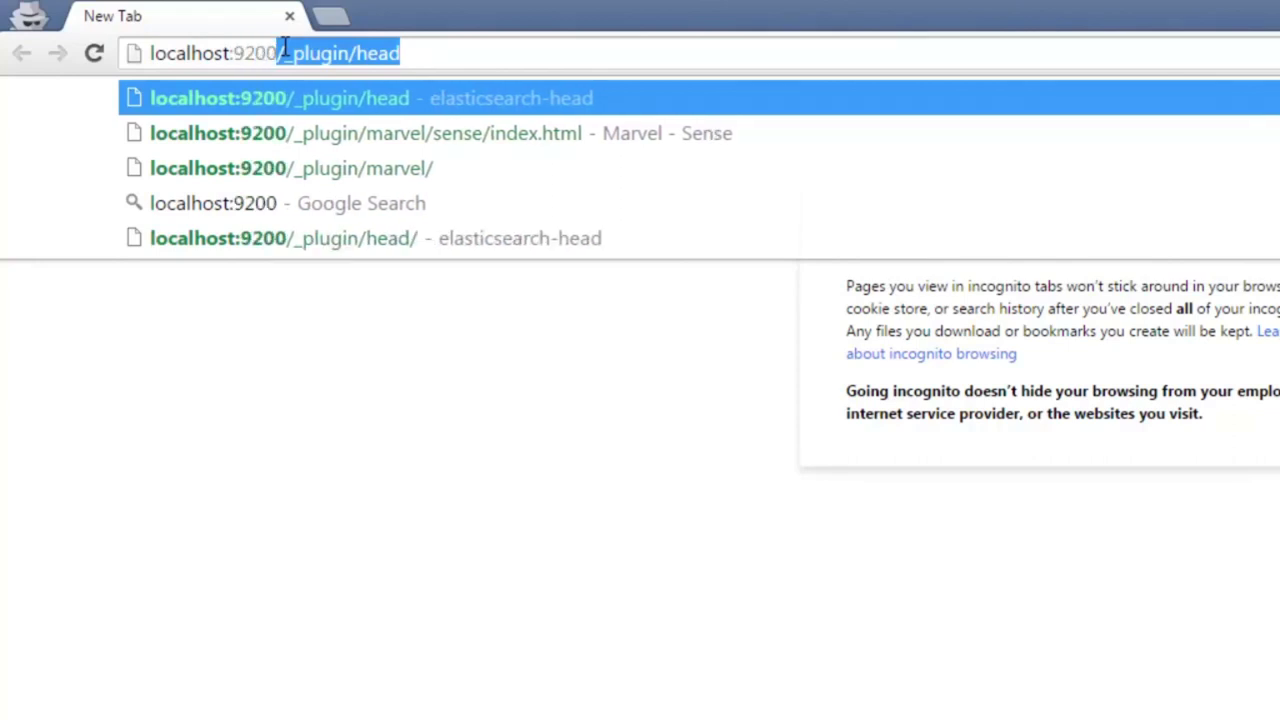
{"action": "type", "text": "/_plugin/head"}
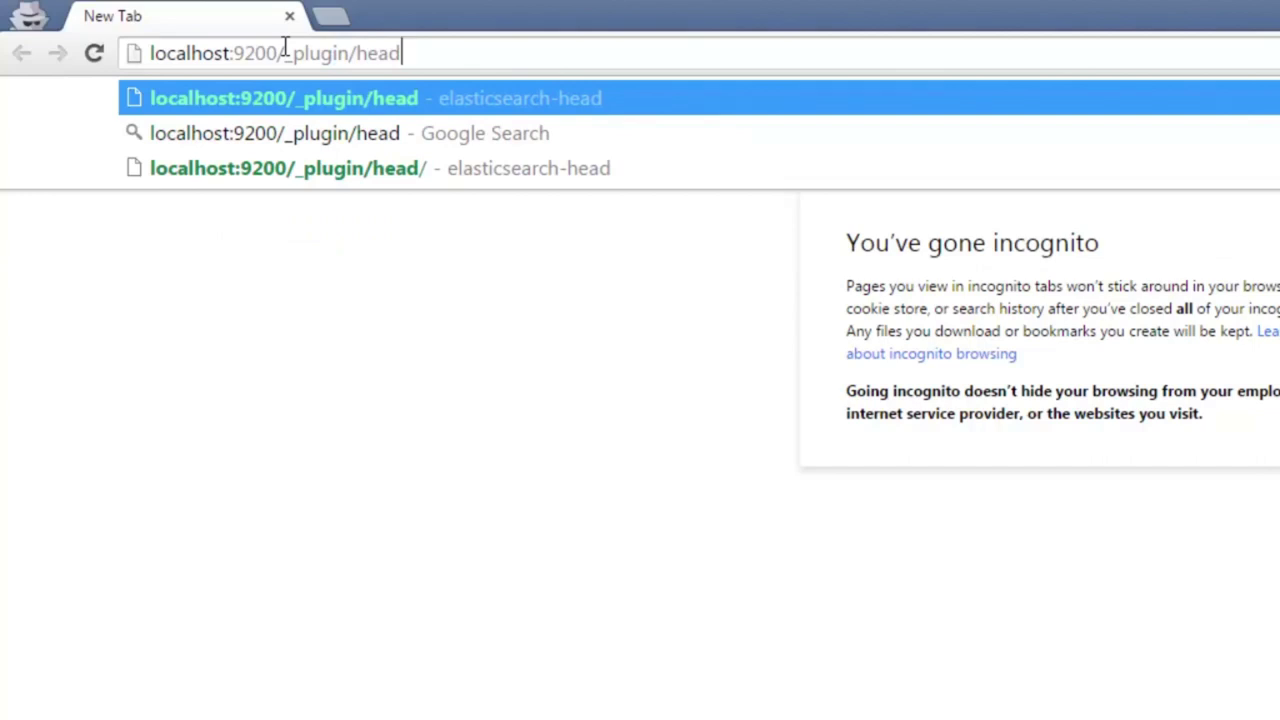
{"action": "key", "text": "Return"}
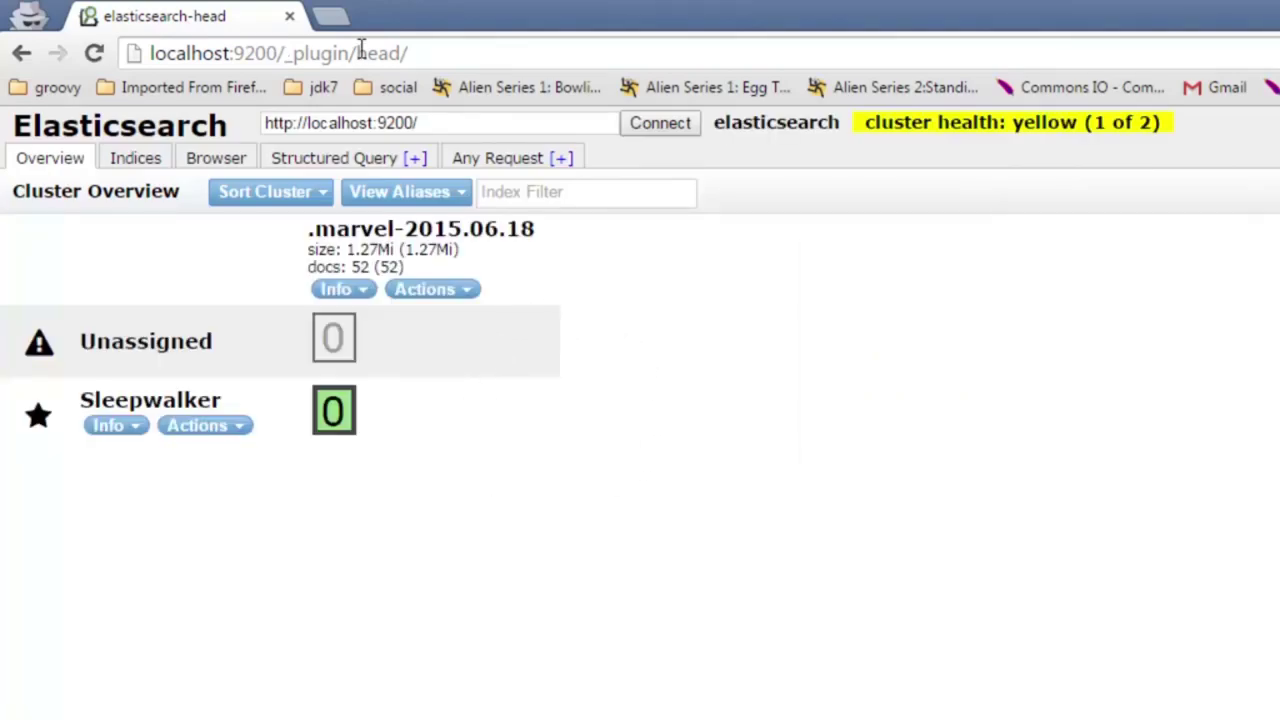
- Load the Marvel dashboard at localhost:9200/_plugin/marvel and continue with its free trial
{"action": "left_click_drag", "start_coordinate": [357, 52], "coordinate": [548, 52]}
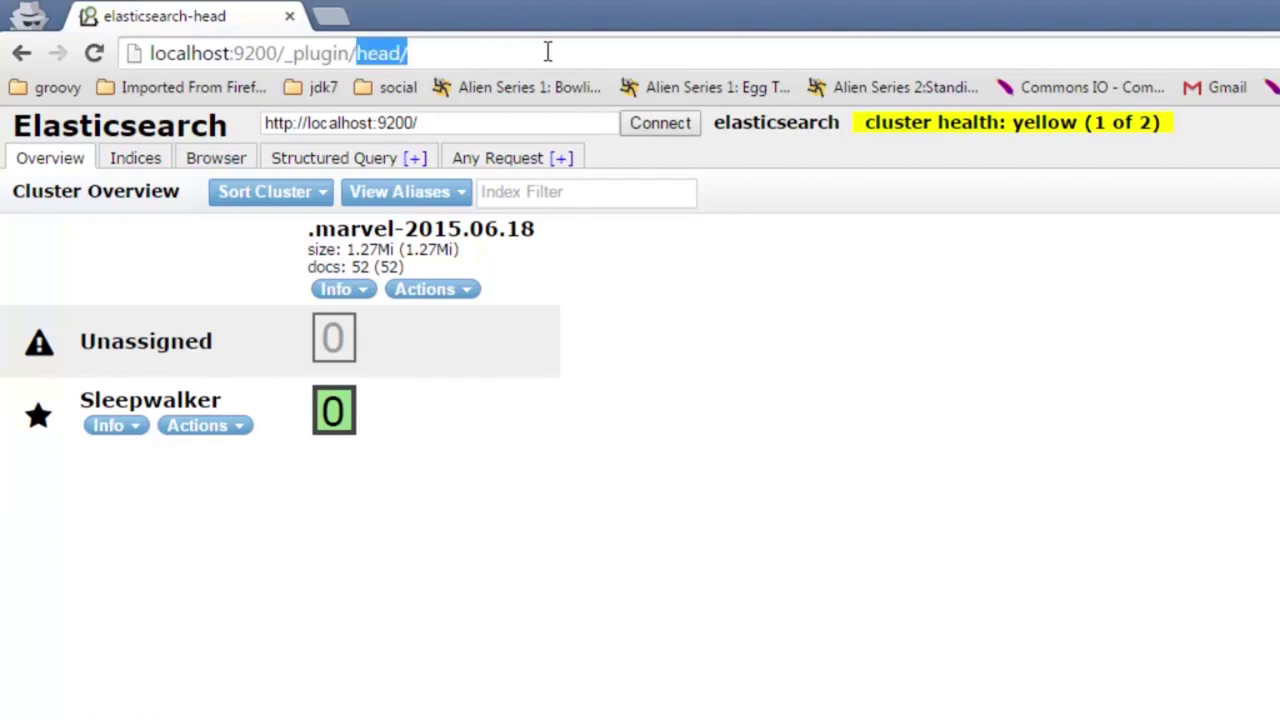
{"action": "key", "text": "BackSpace"}
{"action": "type", "text": "marvel"}
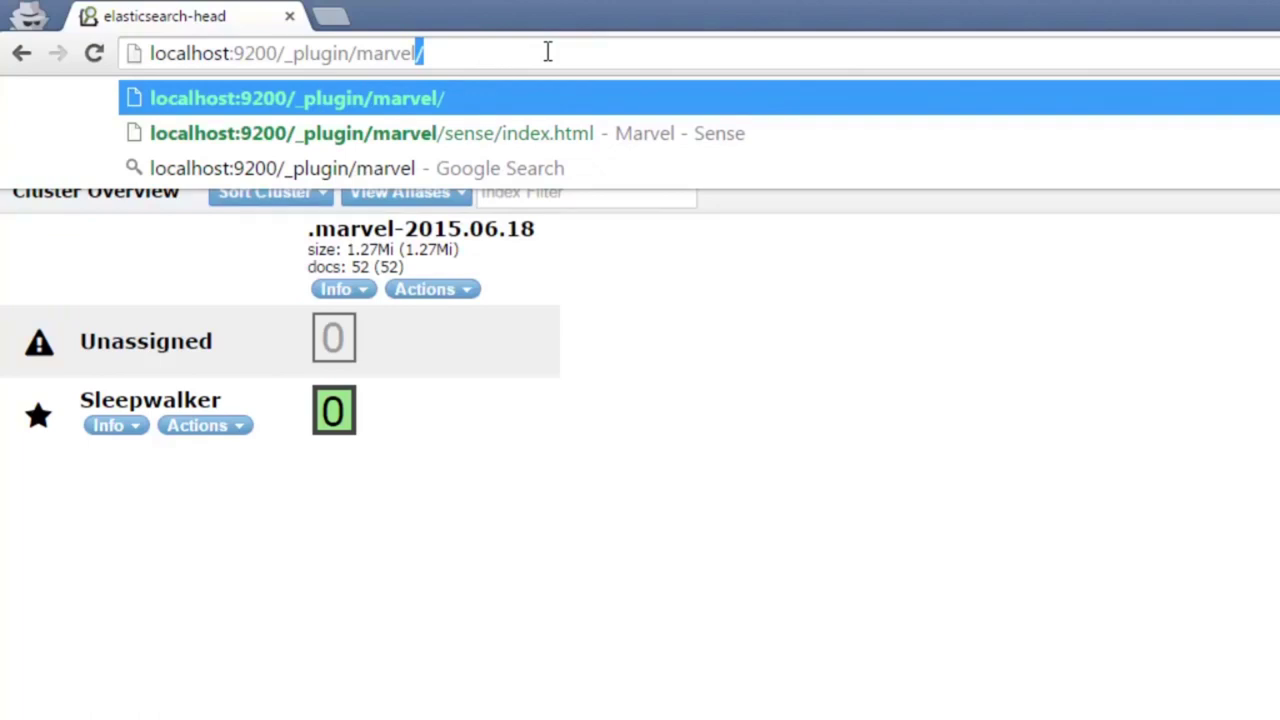
{"action": "key", "text": "BackSpace"}
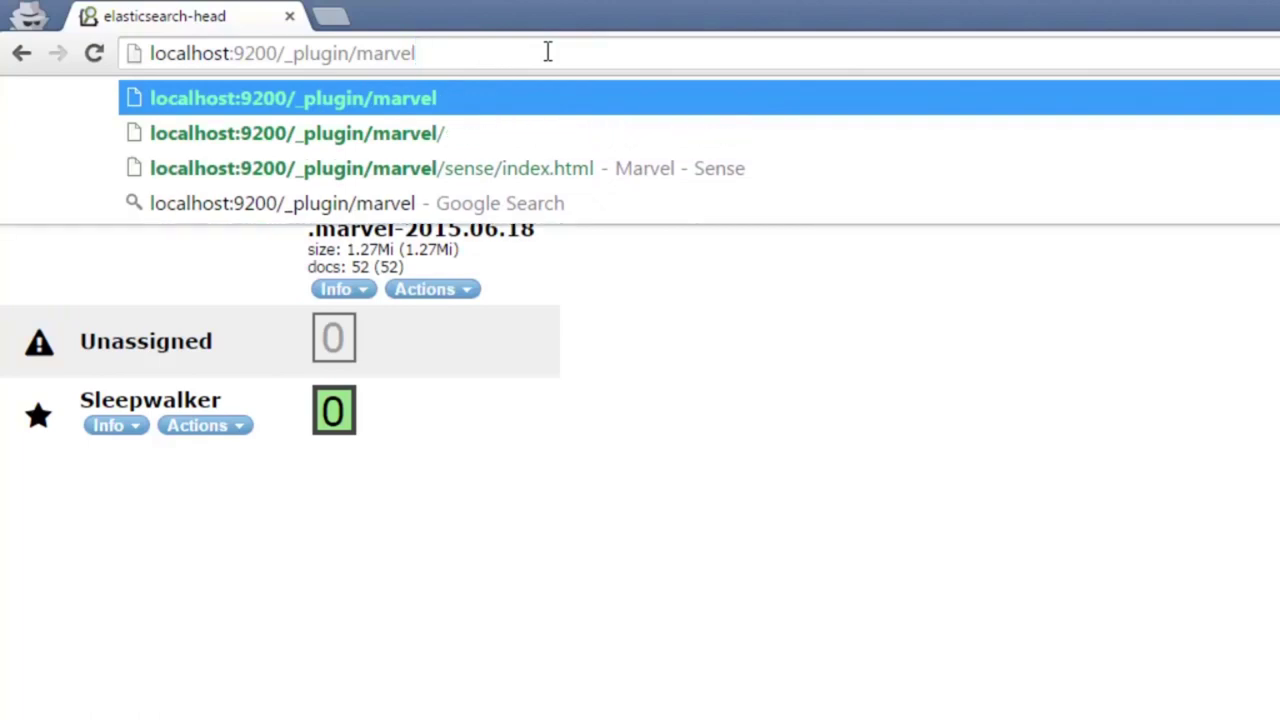
{"action": "key", "text": "Return"}
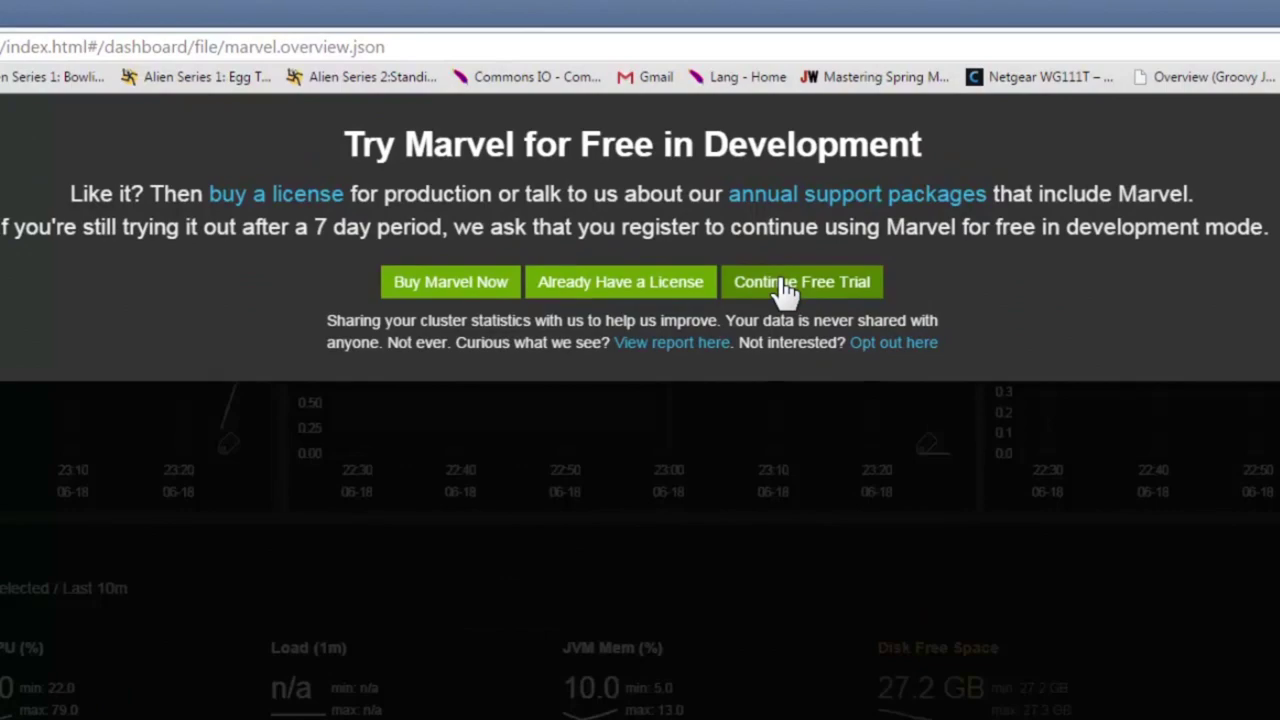
{"action": "left_click", "coordinate": [785, 288]}
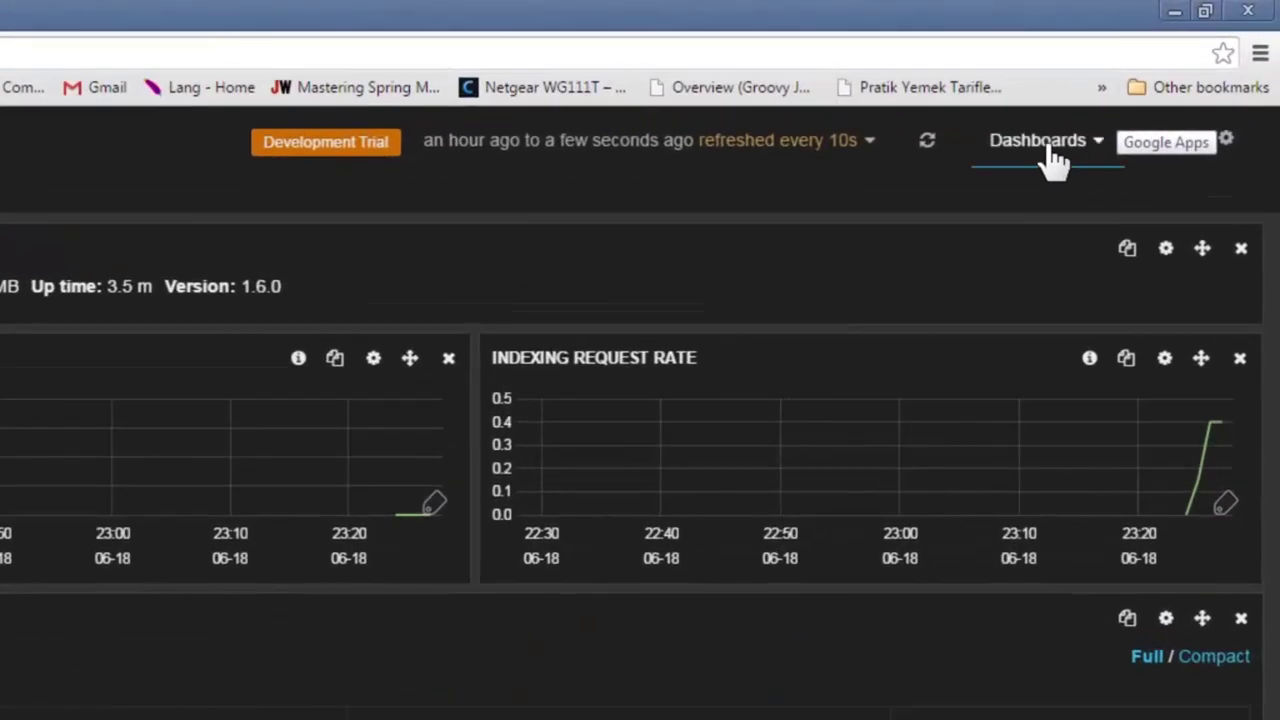
- Switch from the Marvel overview to the Sense dashboard and dismiss its welcome introduction
{"action": "left_click", "coordinate": [1047, 145]}
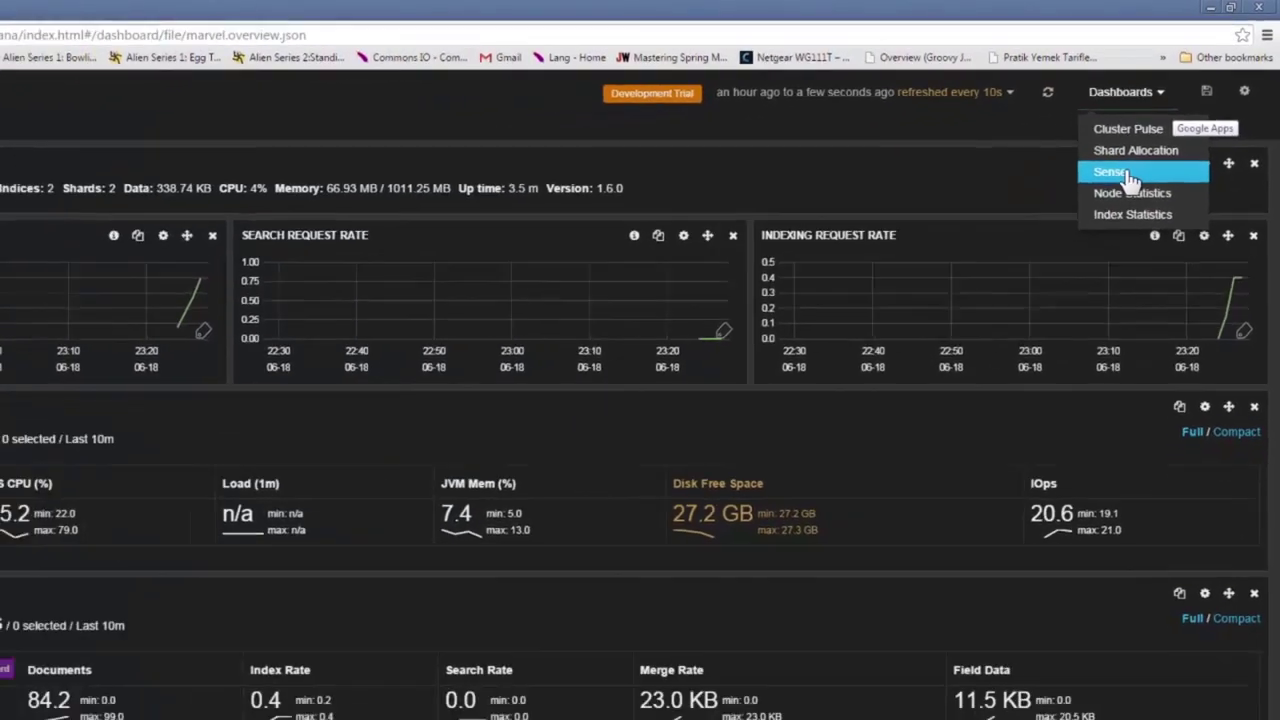
{"action": "left_click", "coordinate": [1050, 268]}
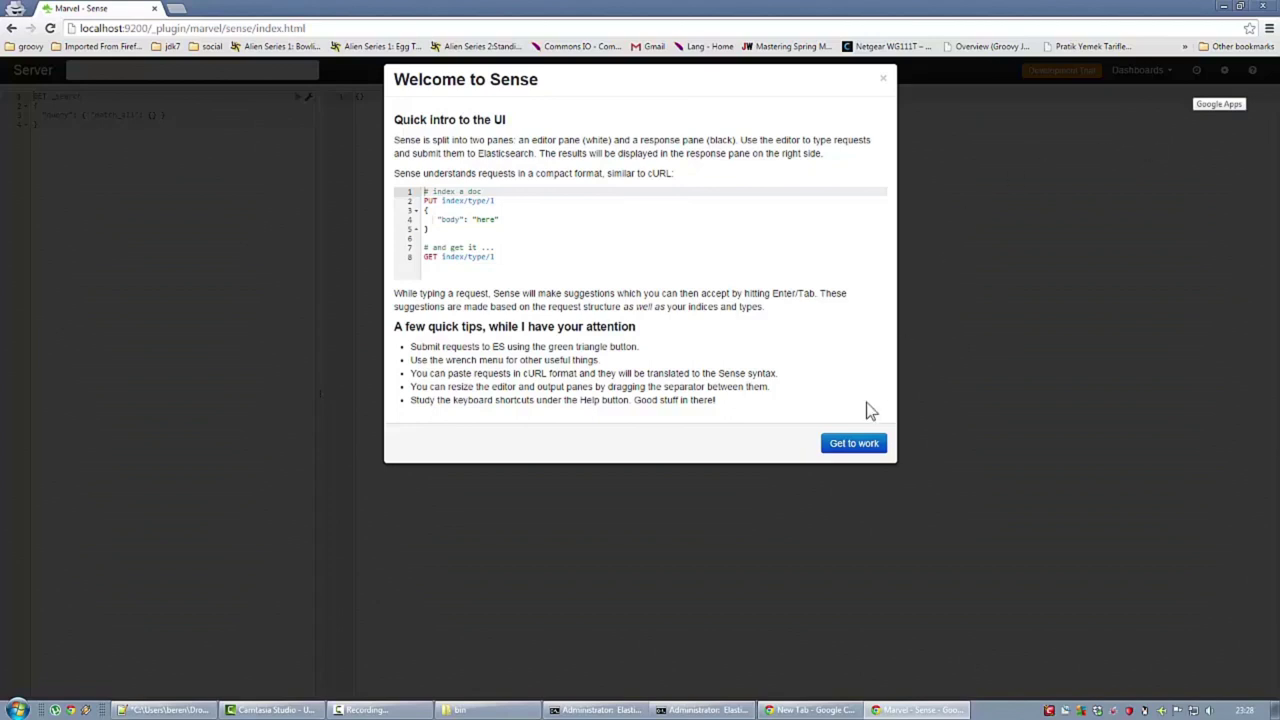
{"action": "left_click", "coordinate": [852, 449]}
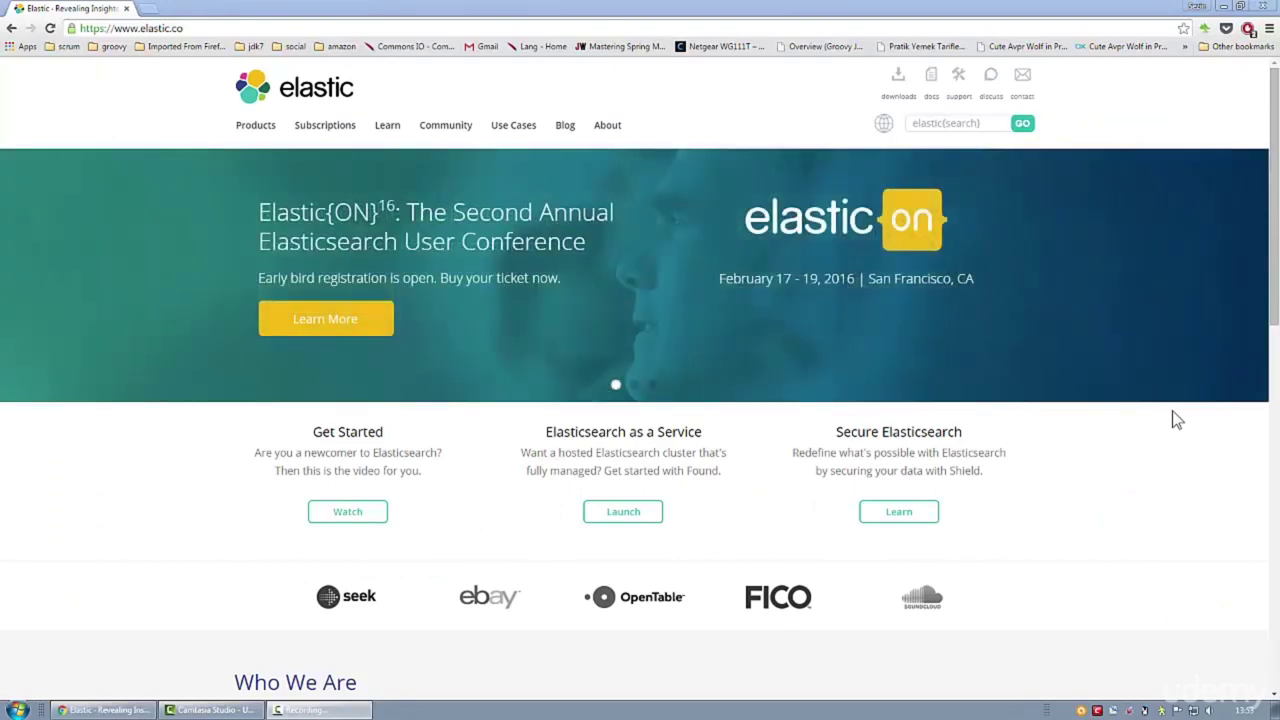
{"action": "left_click", "coordinate": [256, 28]}
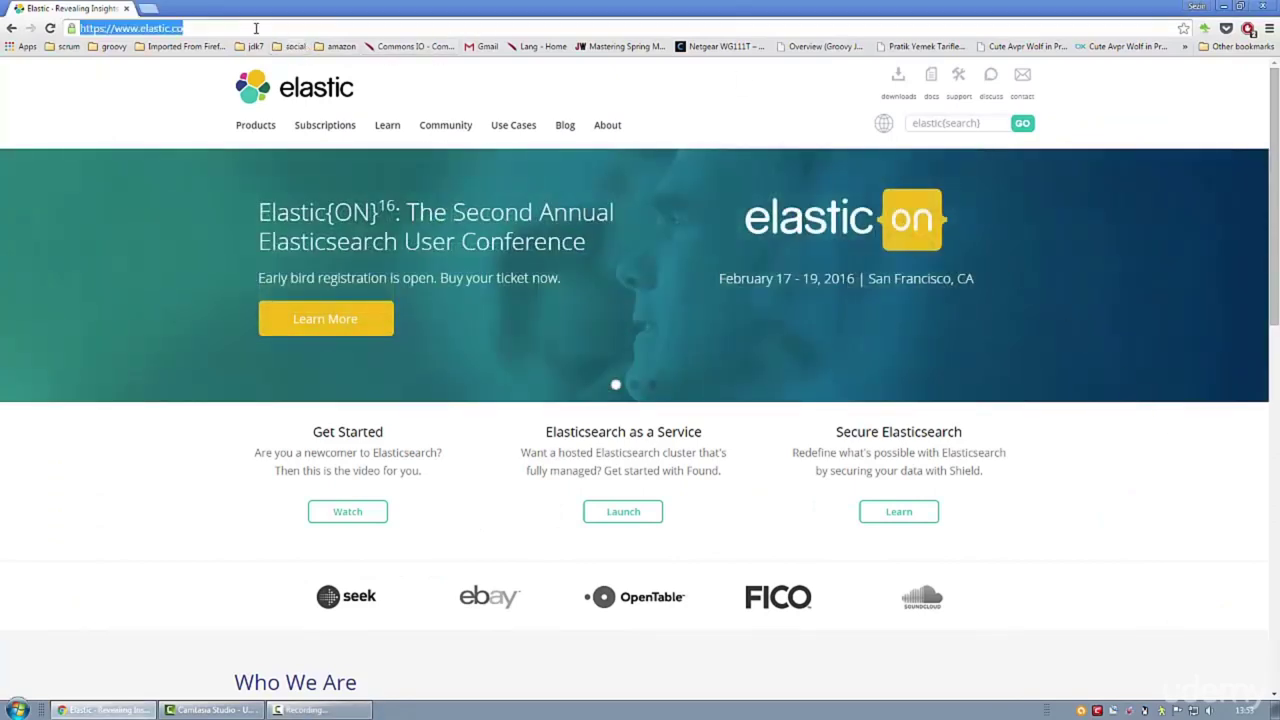
{"action": "left_click", "coordinate": [256, 28]}
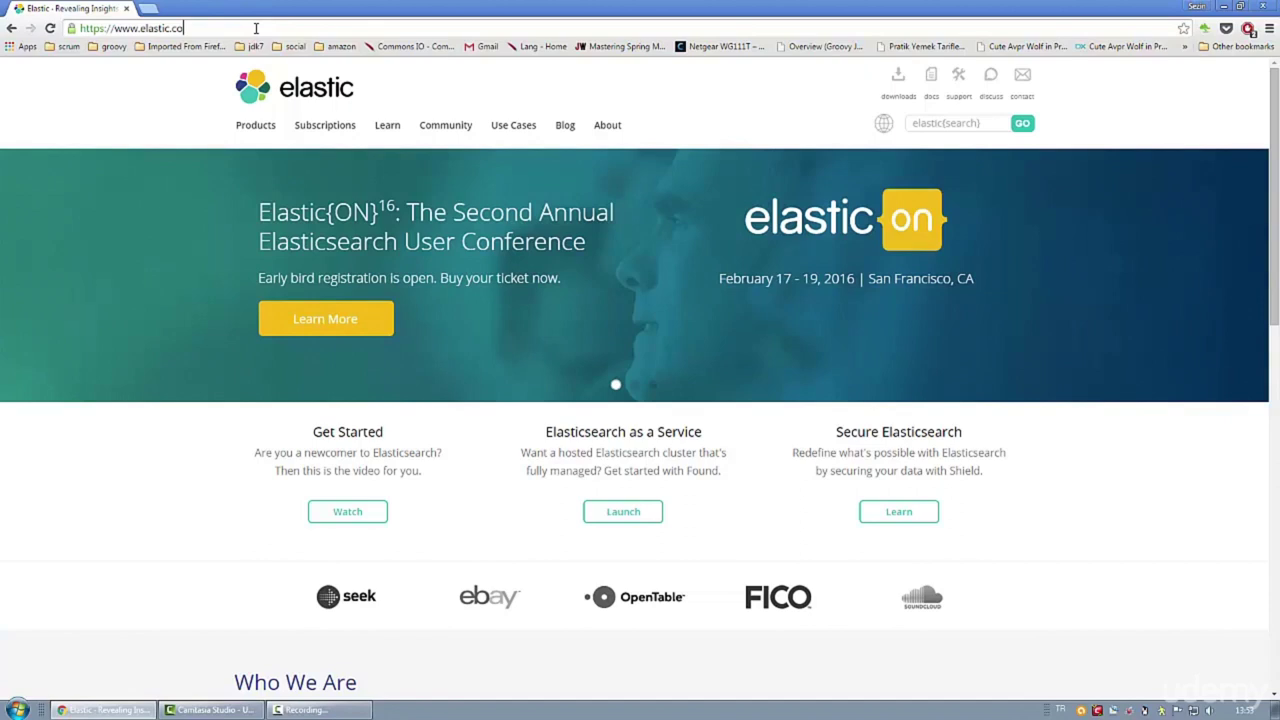
{"action": "left_click", "coordinate": [893, 100]}
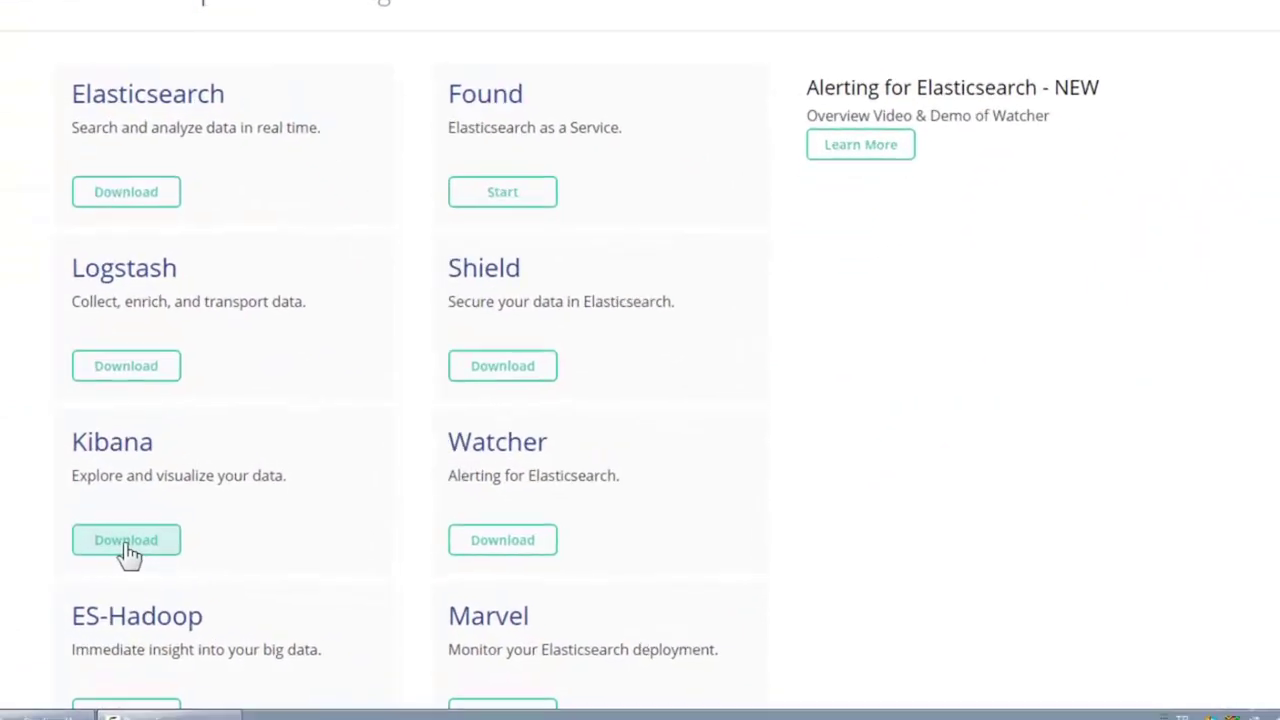
{"action": "left_click", "coordinate": [126, 545]}
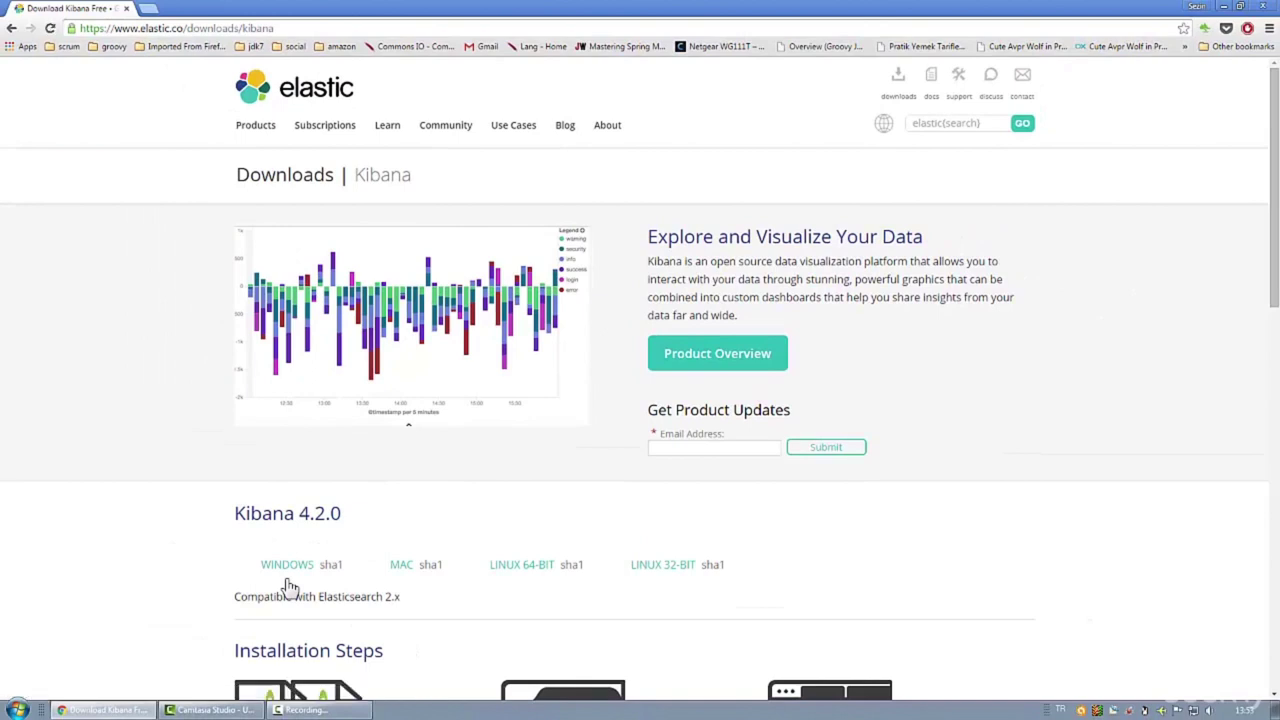
{"action": "scroll", "coordinate": [288, 584], "scroll_direction": "down", "scroll_amount": 1}
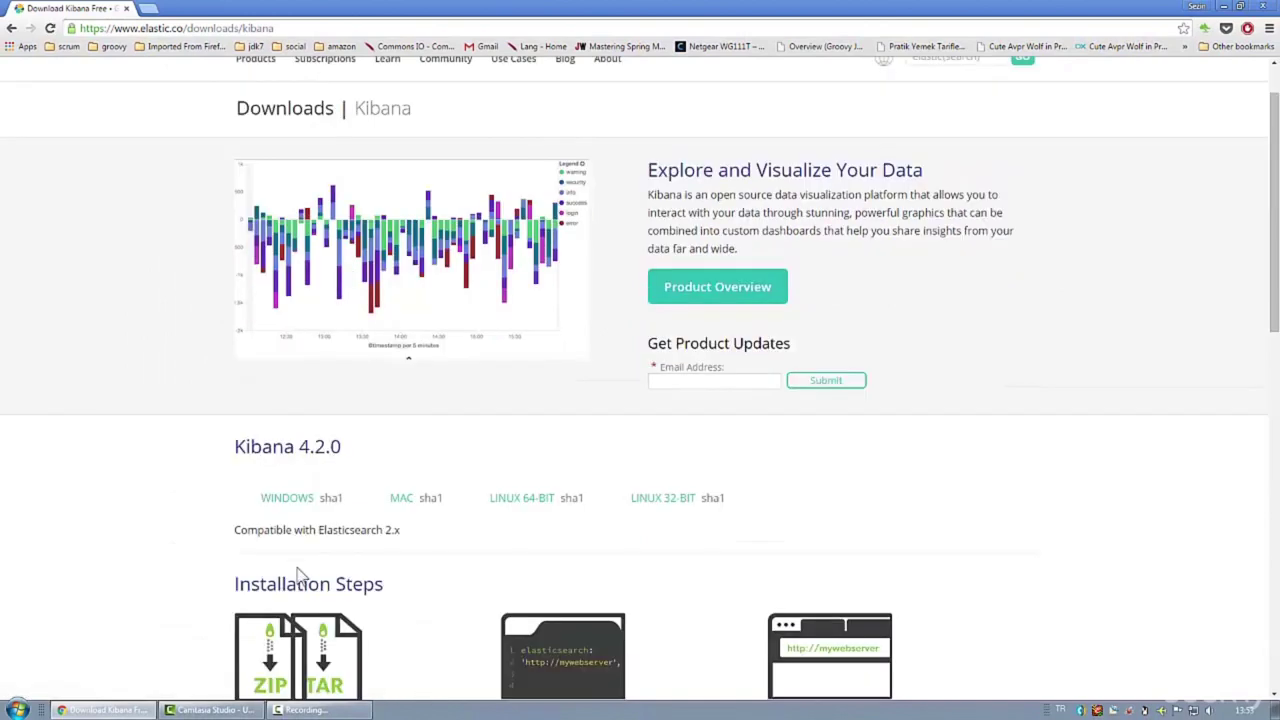
{"action": "left_click", "coordinate": [303, 508]}
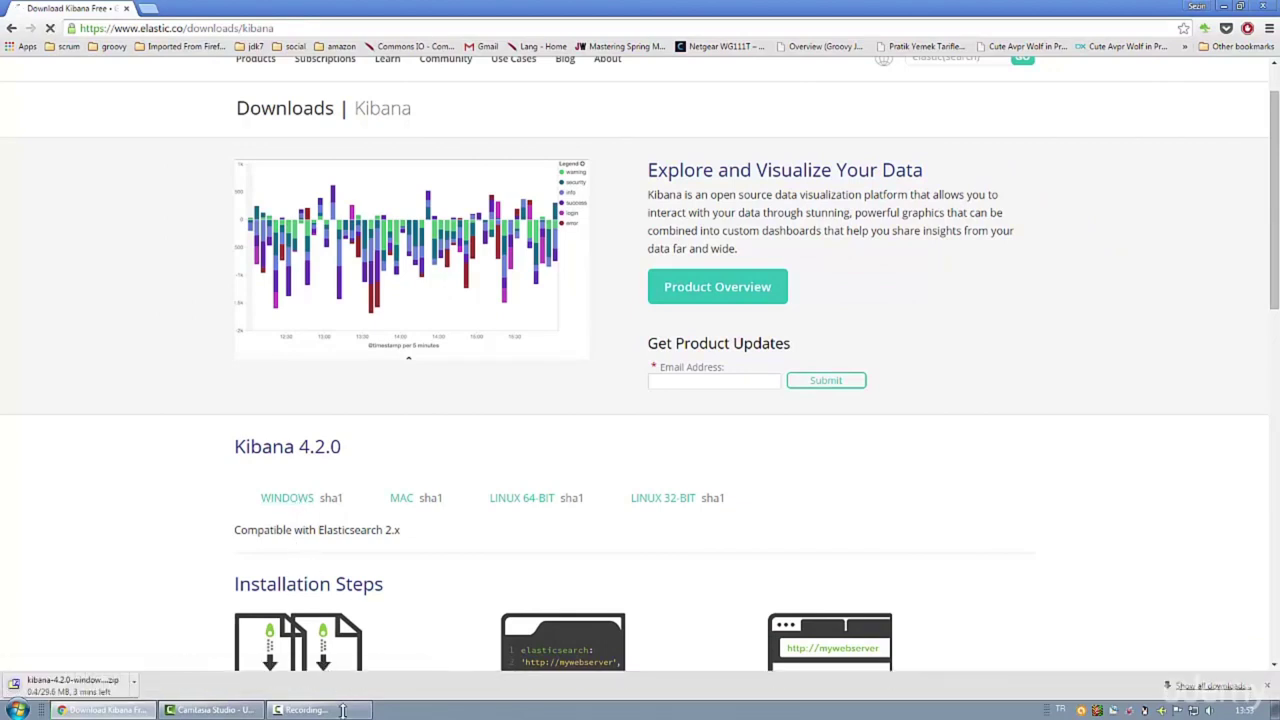
- Open the downloaded Kibana archive and extract its kibana-4.2.0-windows folder to C:\
{"action": "mouse_move", "coordinate": [340, 705]}
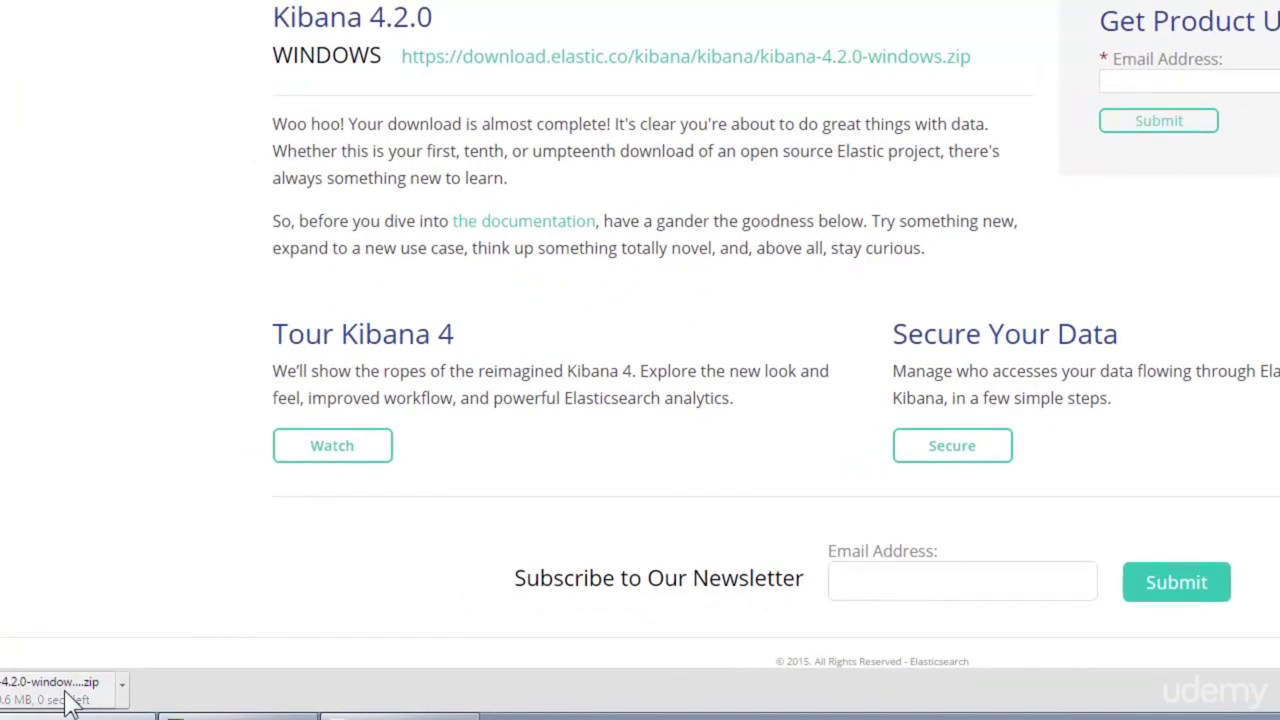
{"action": "left_click", "coordinate": [70, 702]}
{"action": "left_click", "coordinate": [252, 163]}
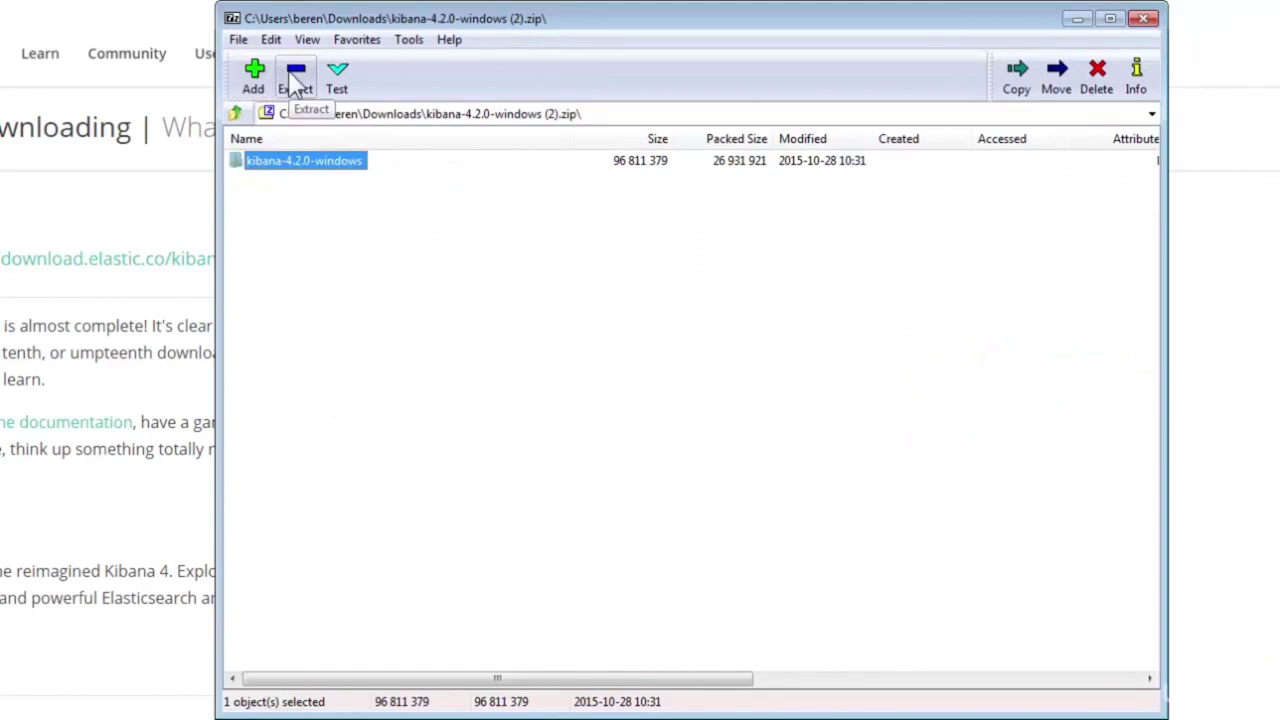
{"action": "left_click", "coordinate": [296, 80]}
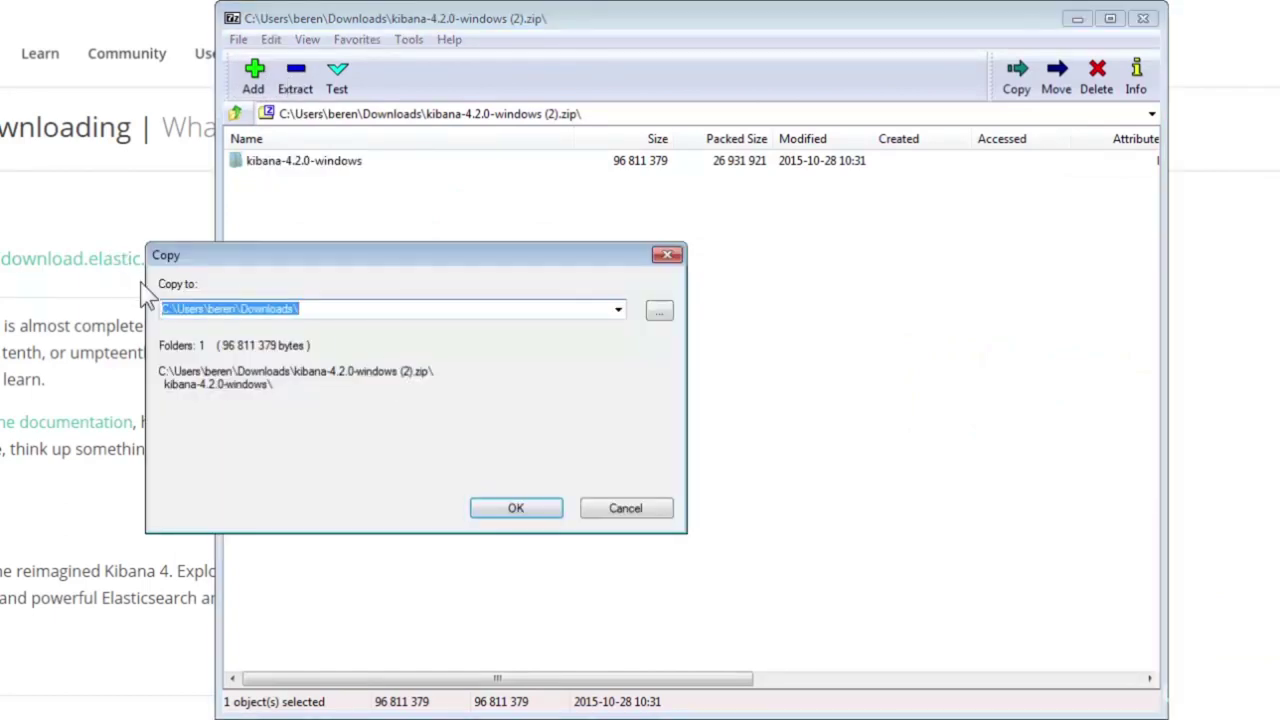
{"action": "left_click_drag", "start_coordinate": [177, 309], "coordinate": [400, 308]}
{"action": "key", "text": "BackSpace"}
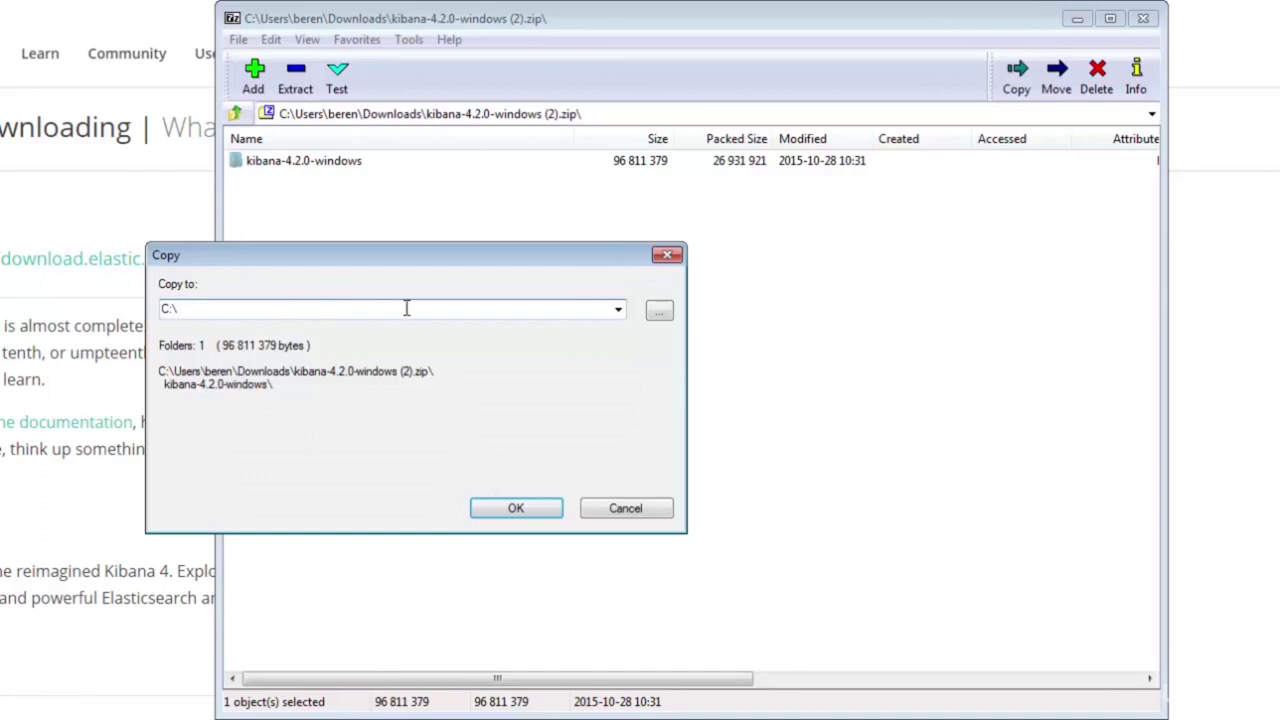
{"action": "left_click", "coordinate": [514, 510]}
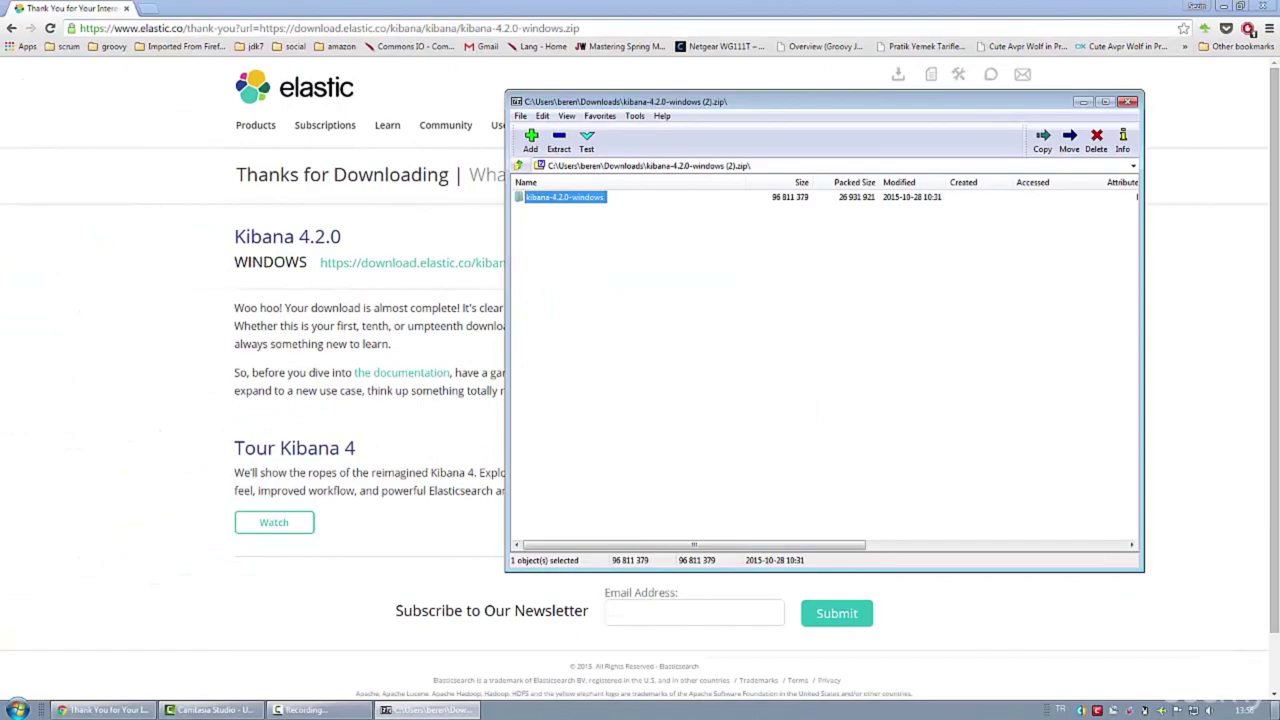
- Open a command window in the bin folder of C:\kibana-4.2.0-windows
{"action": "left_click", "coordinate": [1268, 710]}
{"action": "key", "text": "super+e"}
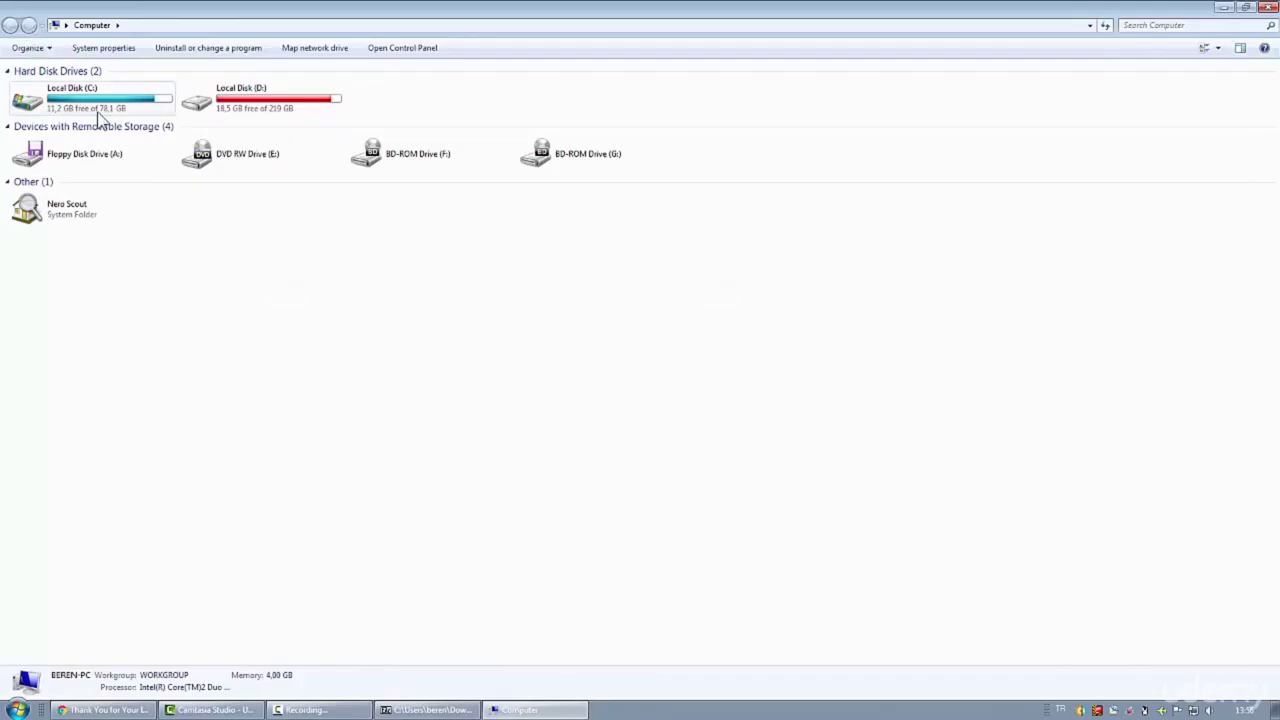
{"action": "double_click", "coordinate": [128, 108]}
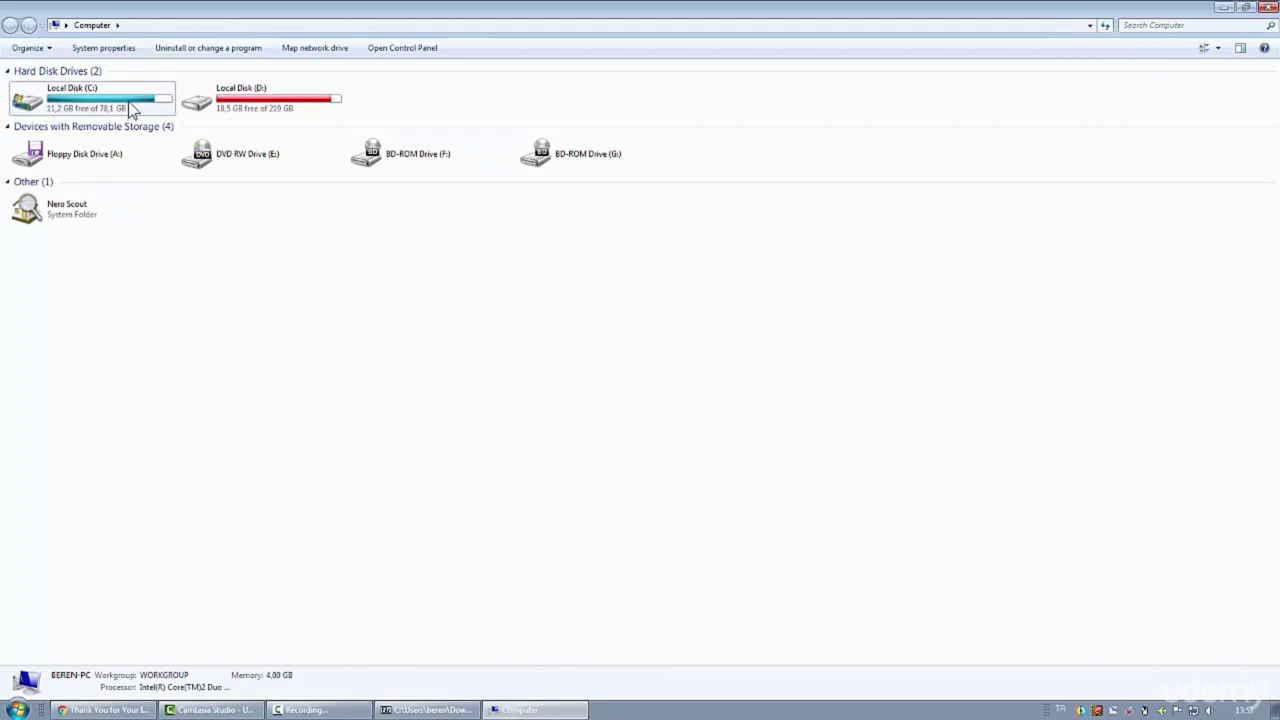
{"action": "left_click", "coordinate": [128, 101]}
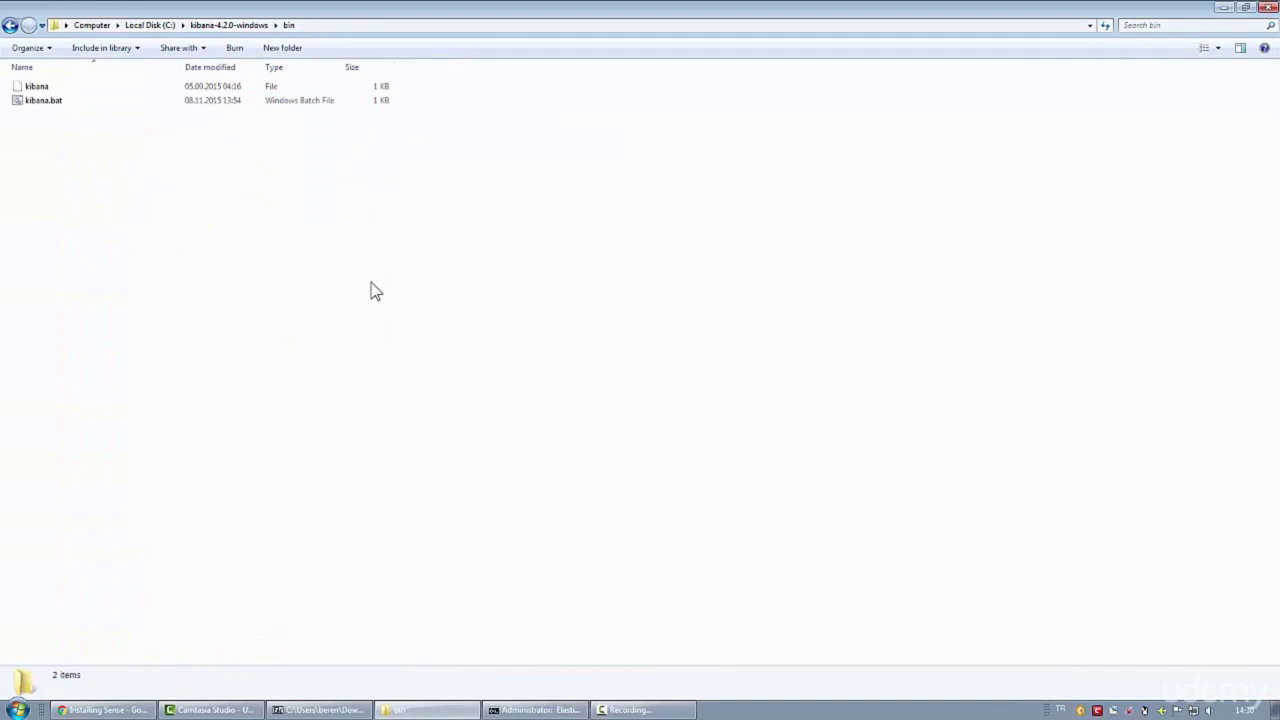
{"action": "right_click", "coordinate": [305, 185]}
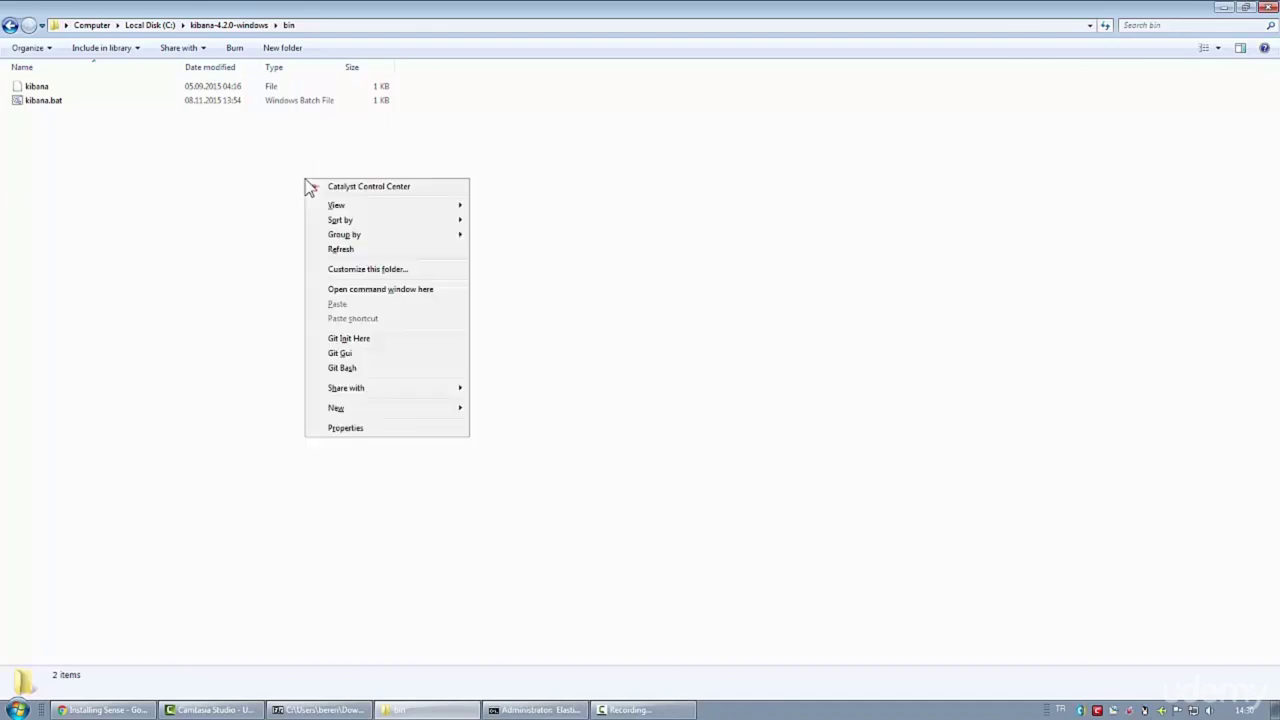
{"action": "left_click", "coordinate": [394, 289]}
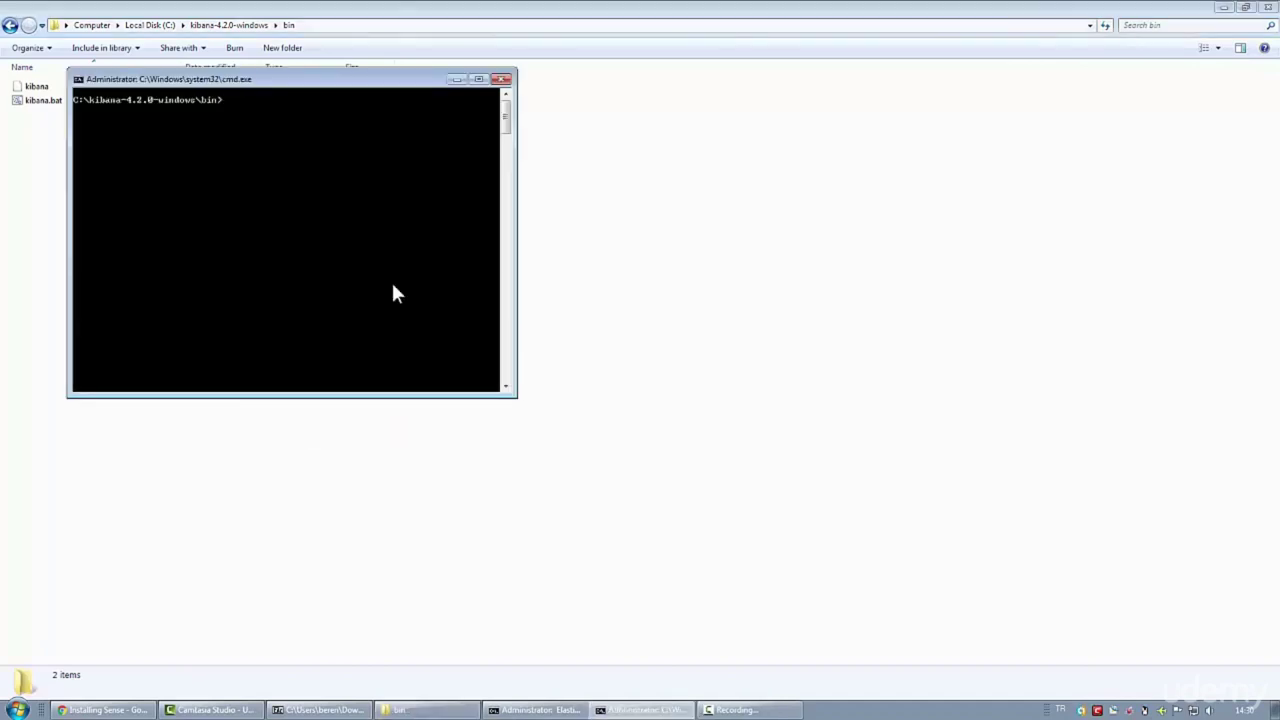
{"action": "left_click_drag", "start_coordinate": [344, 86], "coordinate": [467, 208]}
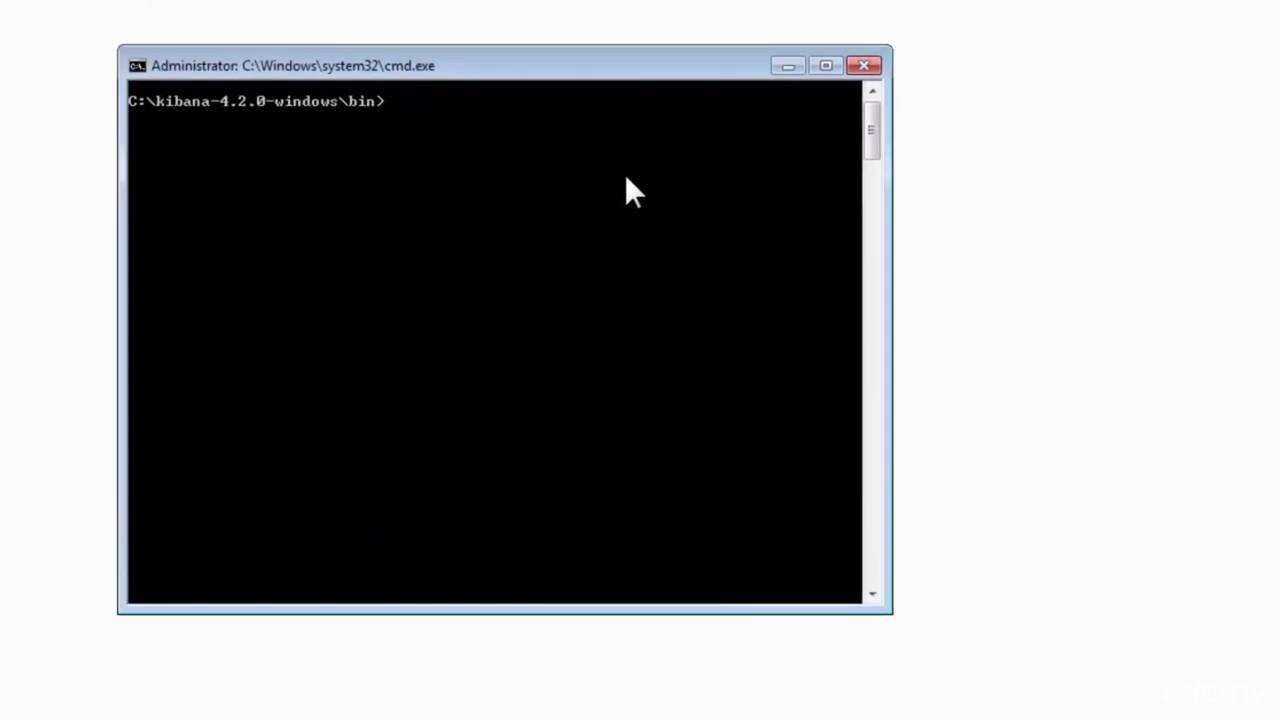
- Install the Sense plugin for Kibana by running kibana plugin --install elastic/sense
{"action": "type", "text": "kibana ok"}
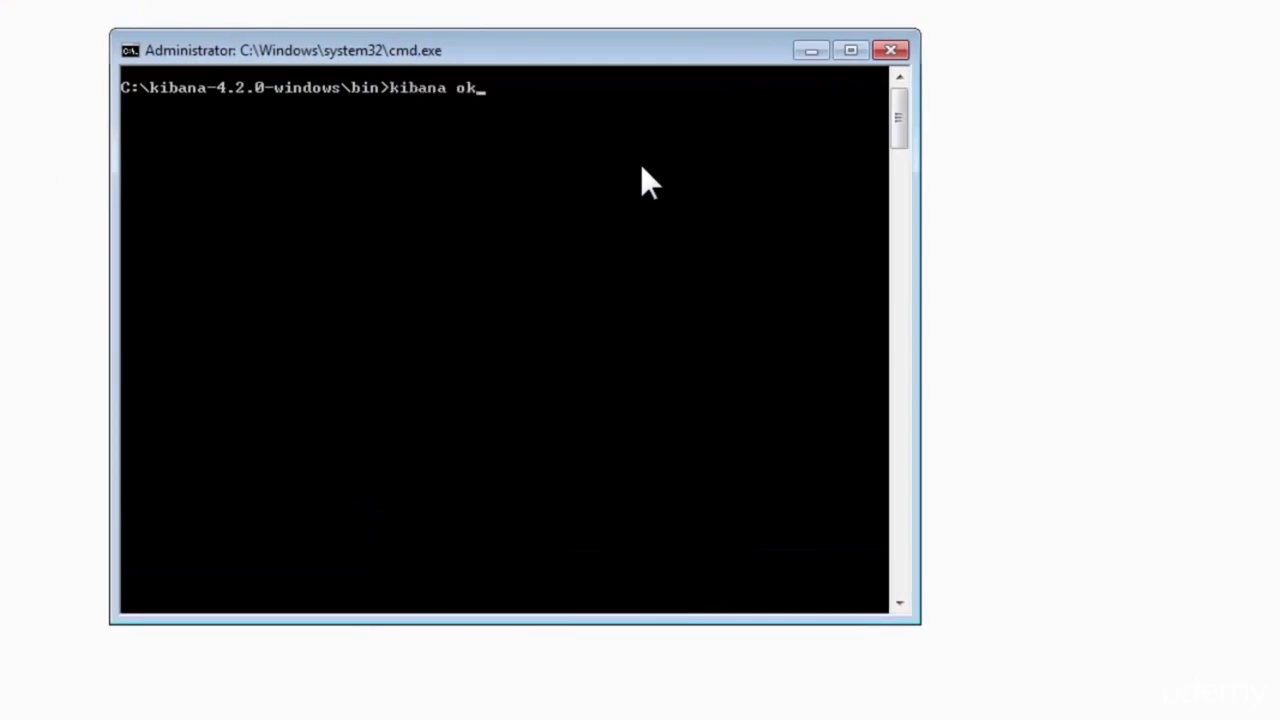
{"action": "key", "text": "BackSpace"}
{"action": "key", "text": "BackSpace"}
{"action": "type", "text": "plugin --instal"}
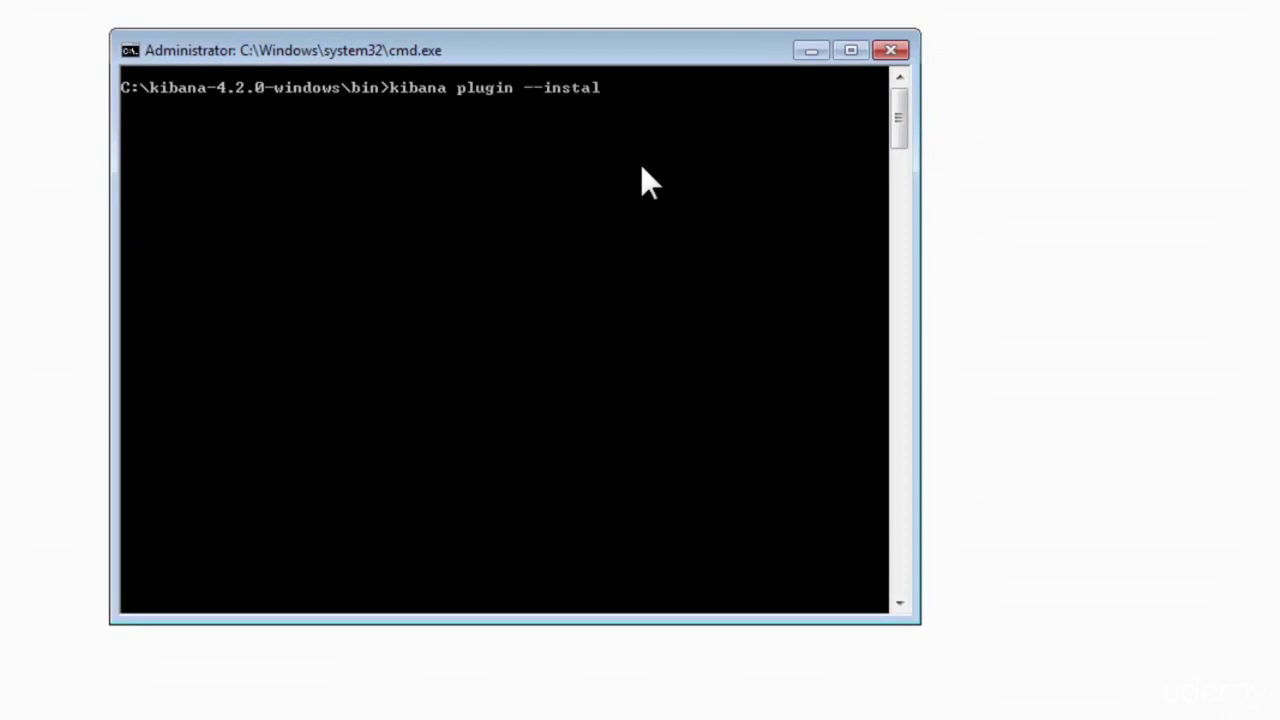
{"action": "type", "text": "l elastic/sense"}
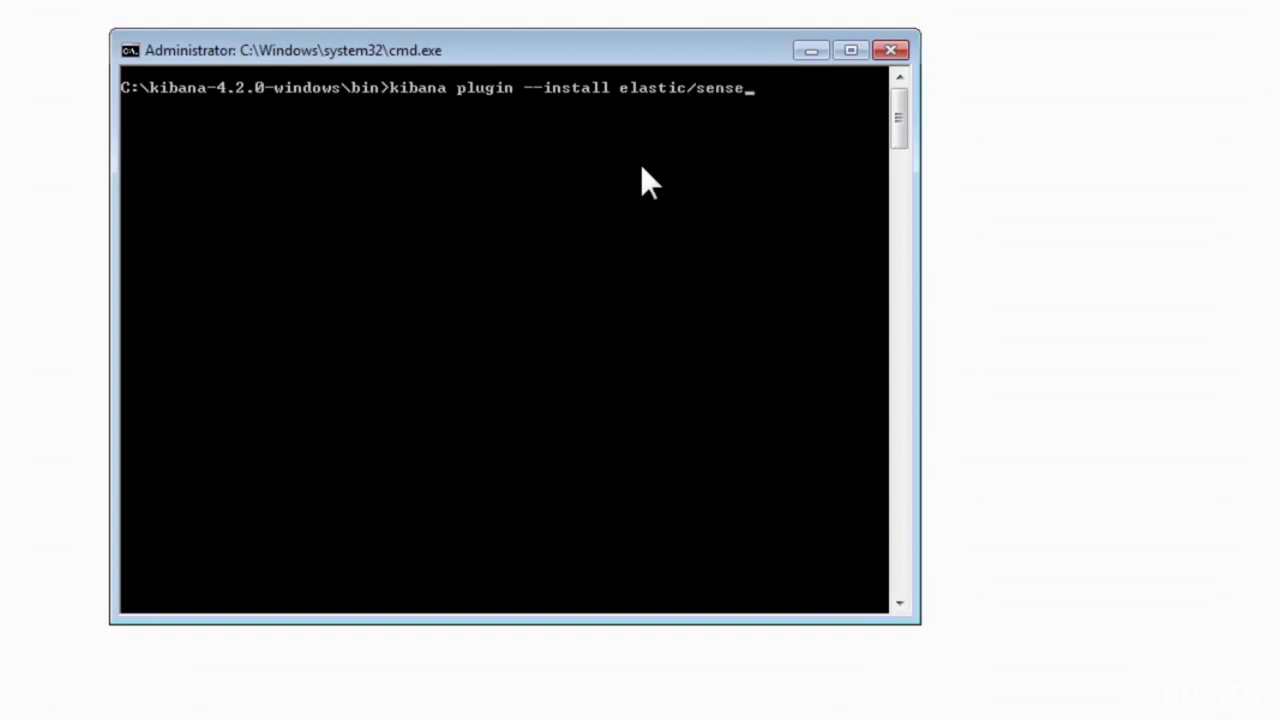
{"action": "key", "text": "Return"}
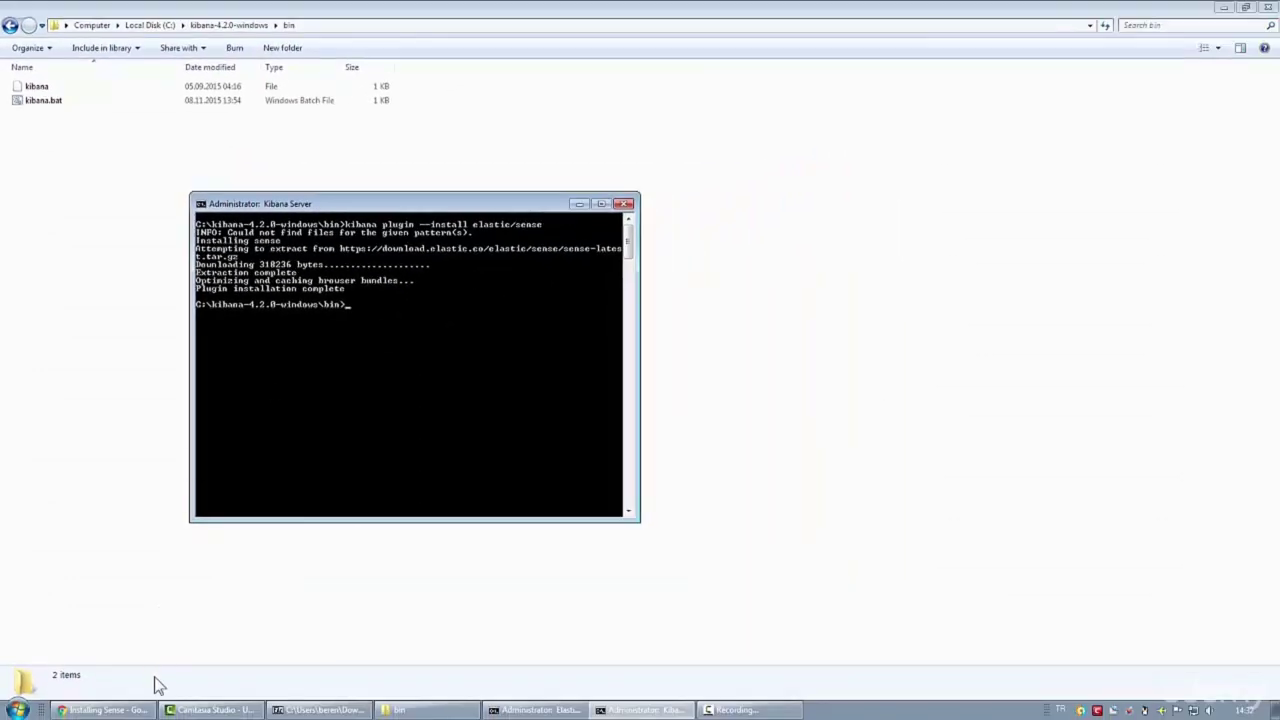
- Switch to Chrome and enter localhost:5601/app/sense as the address without loading it
{"action": "left_click", "coordinate": [100, 710]}
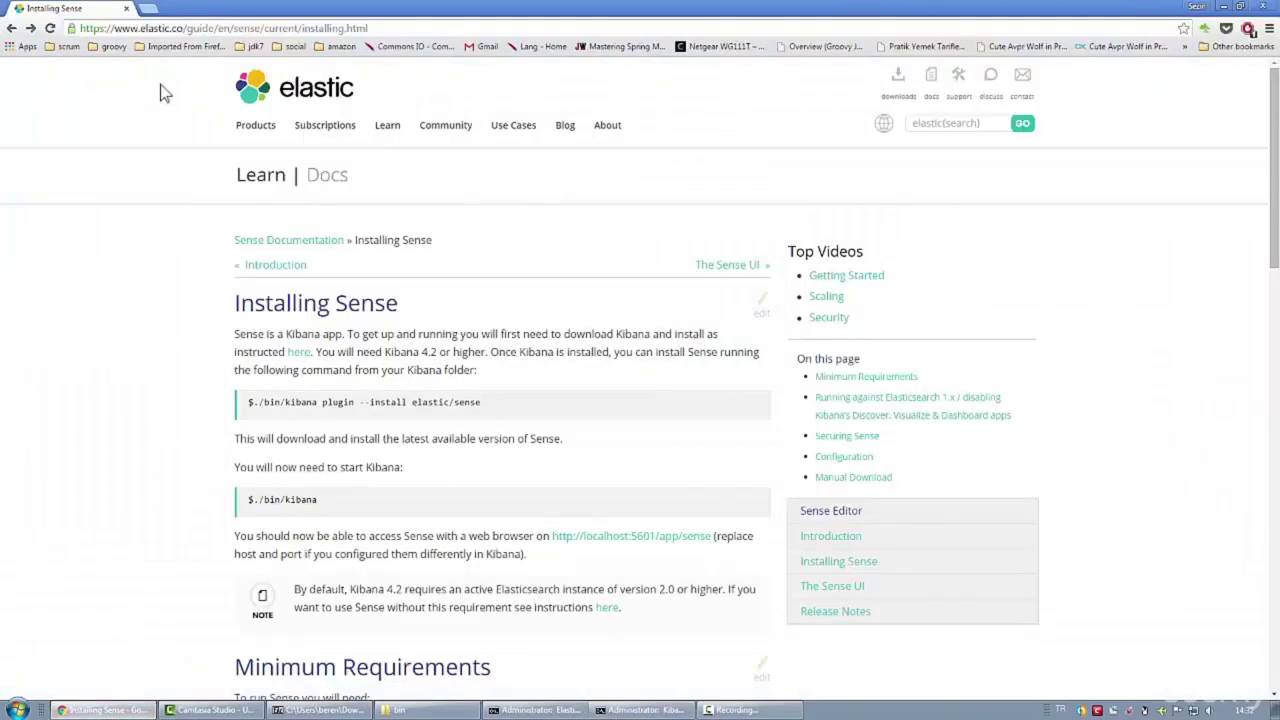
{"action": "left_click", "coordinate": [173, 29]}
{"action": "type", "text": "local"}
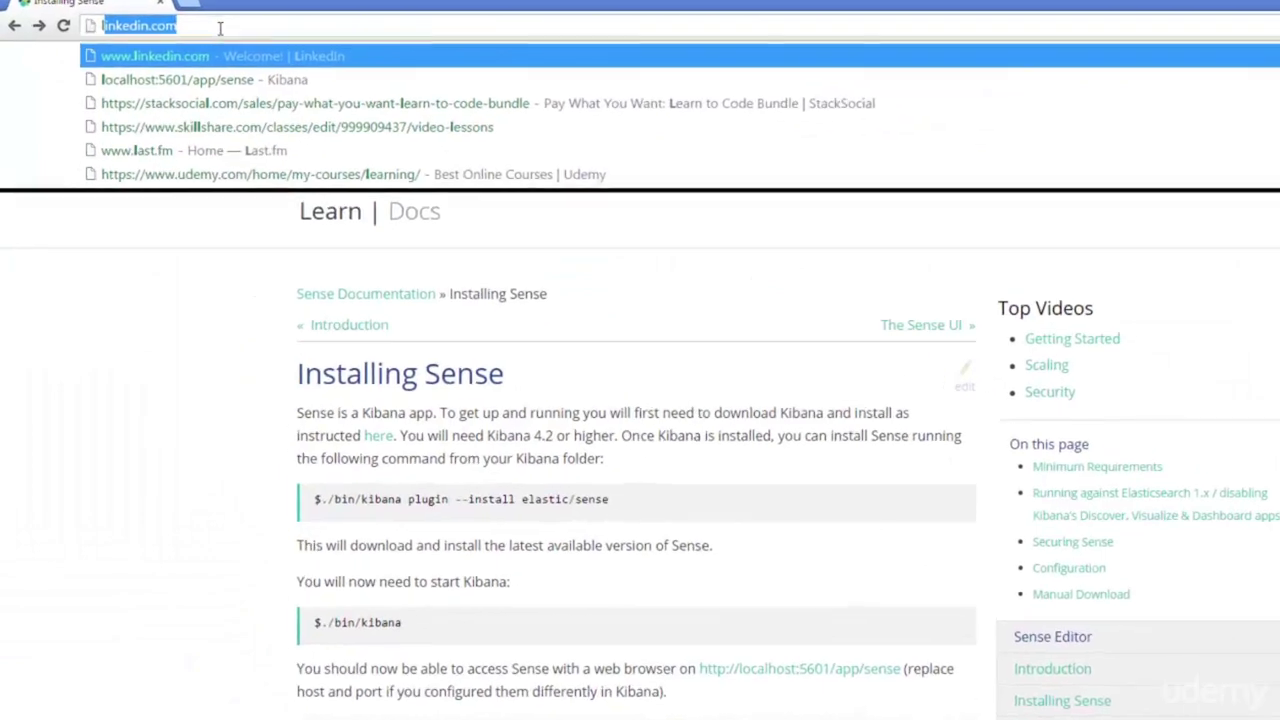
{"action": "type", "text": "h"}
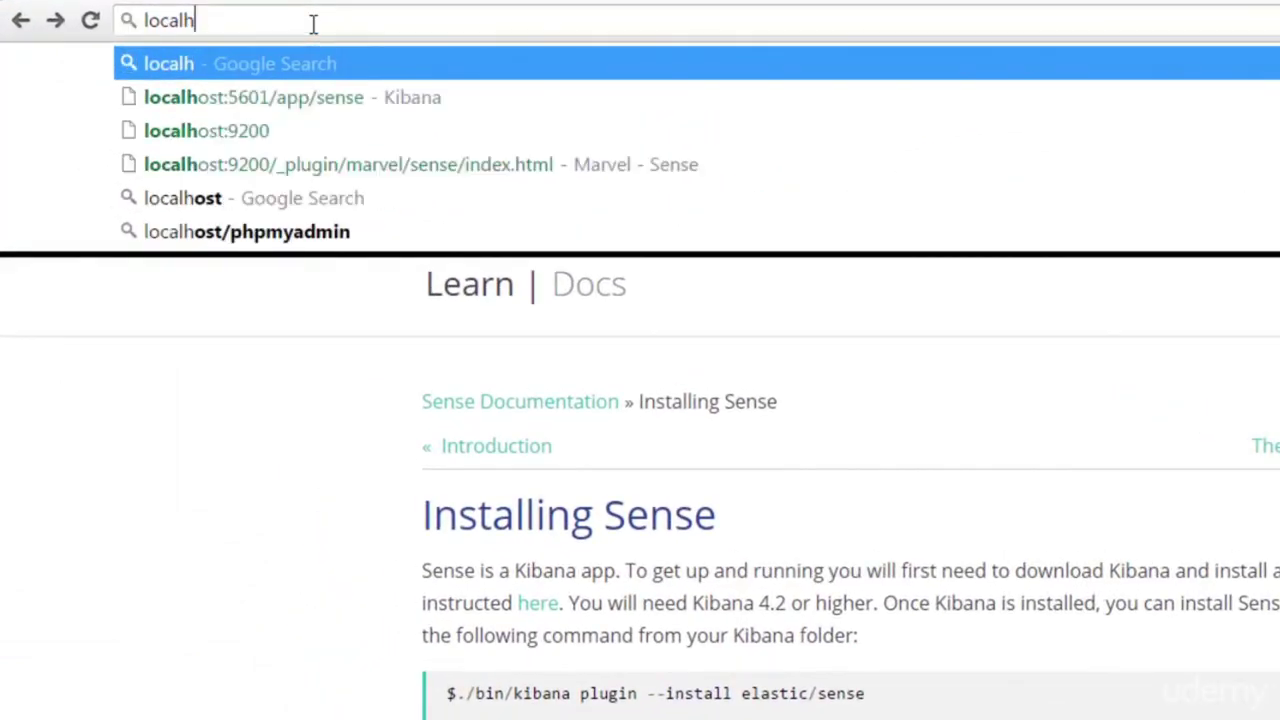
{"action": "type", "text": "ost:"}
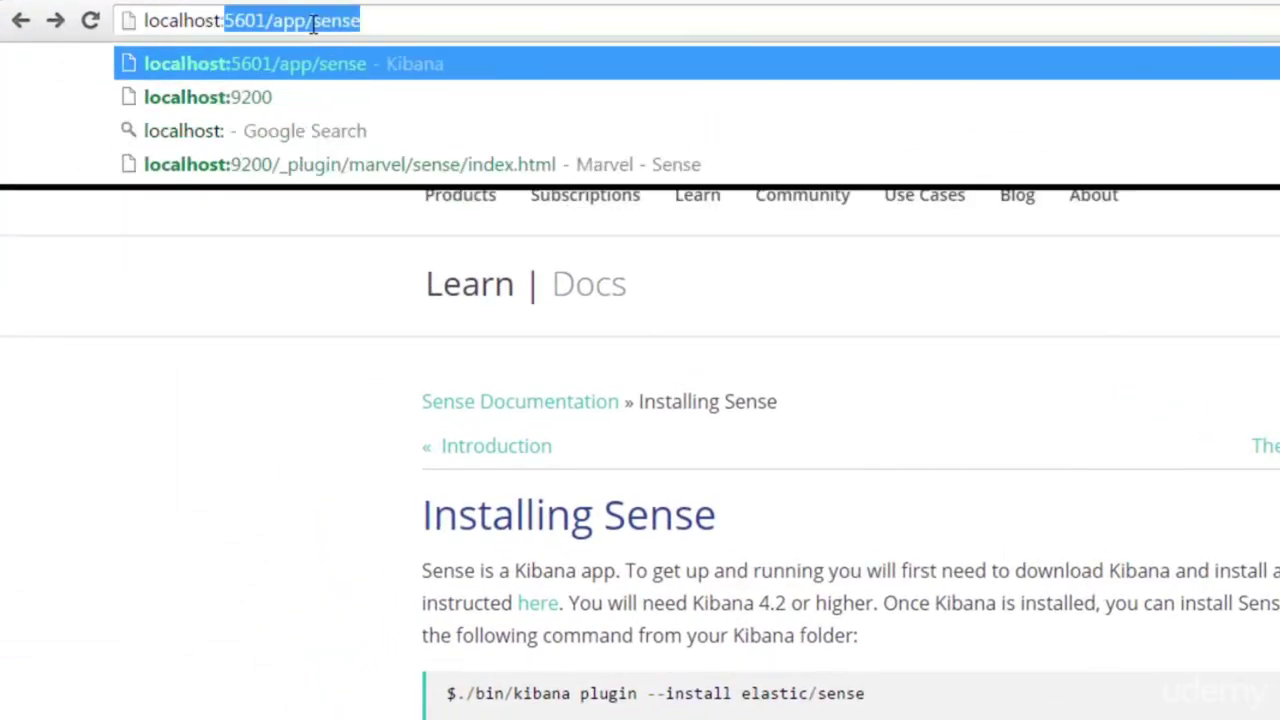
{"action": "type", "text": "5601"}
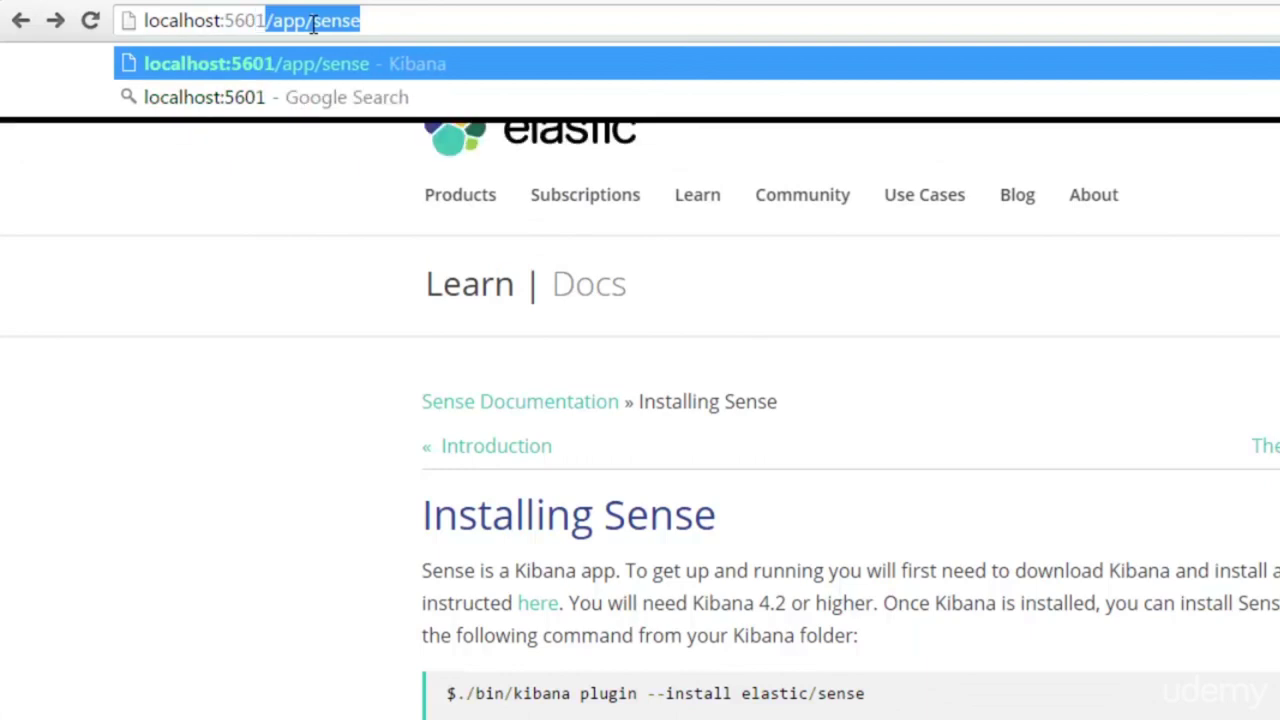
{"action": "type", "text": "/app/s"}
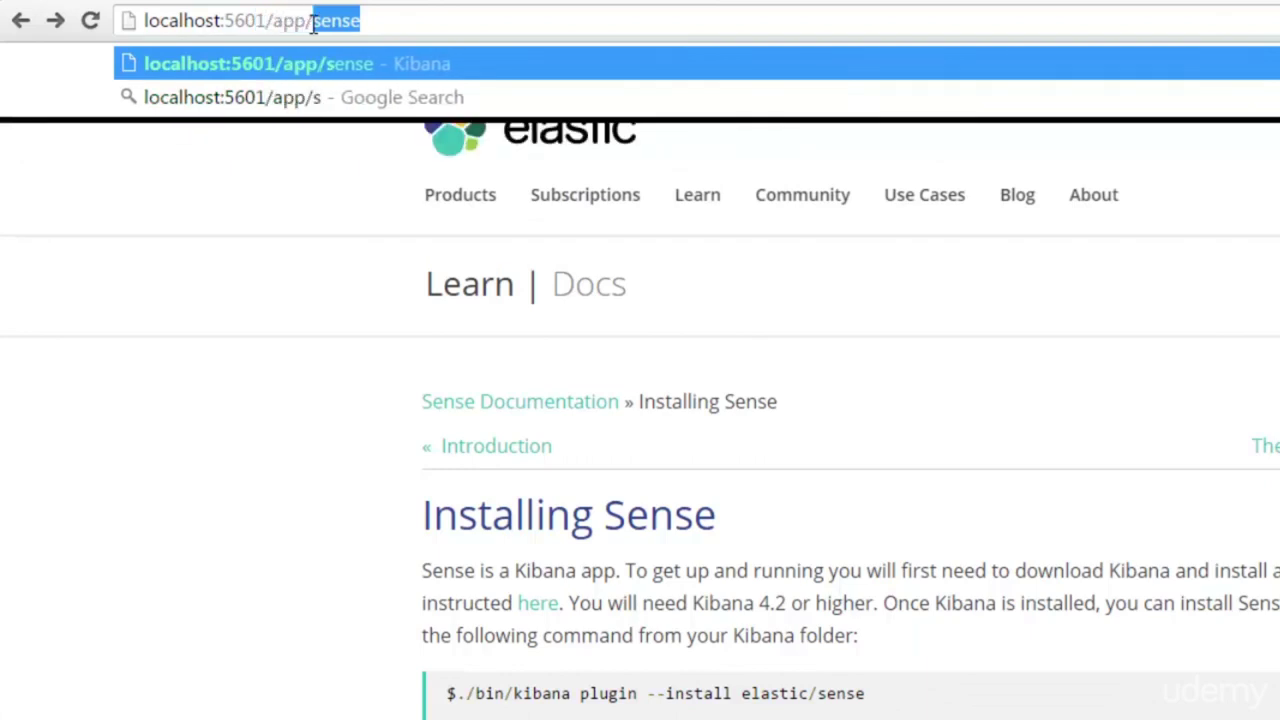
{"action": "type", "text": "ense"}
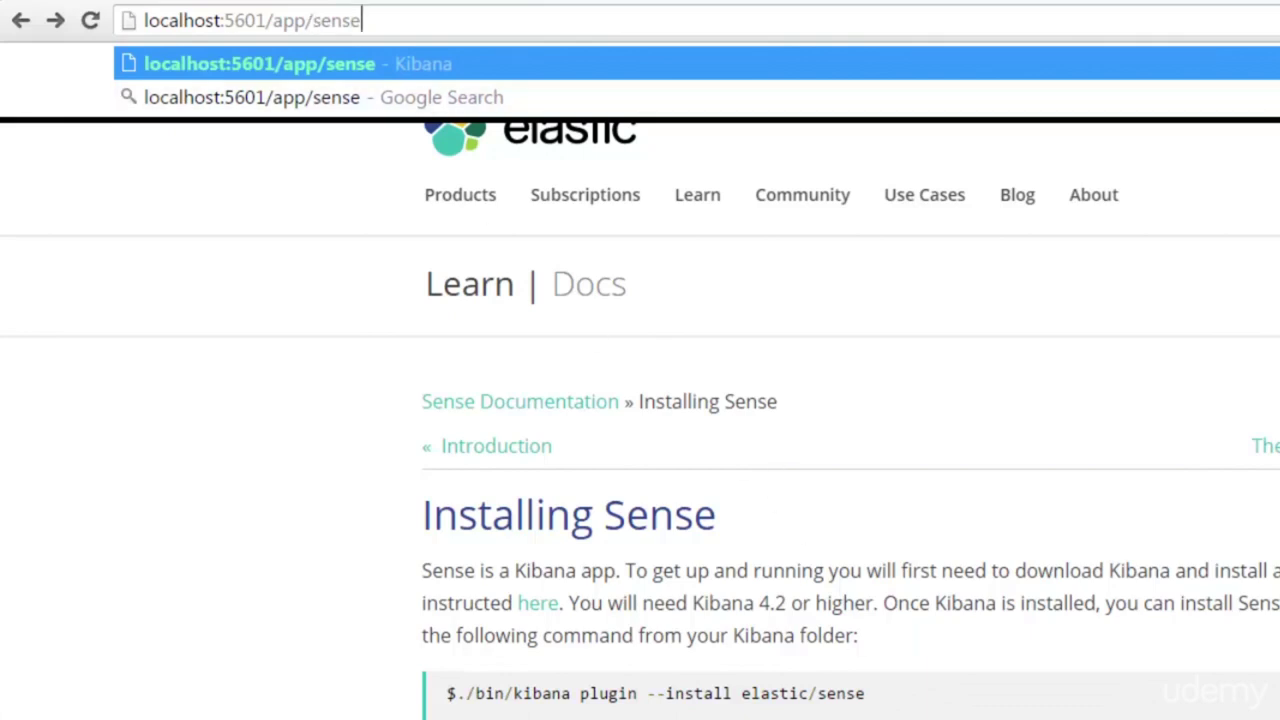
- Start the Kibana server by running kibana in the command window, and load the entered Sense address in Chrome
{"action": "key", "text": "alt+Tab"}
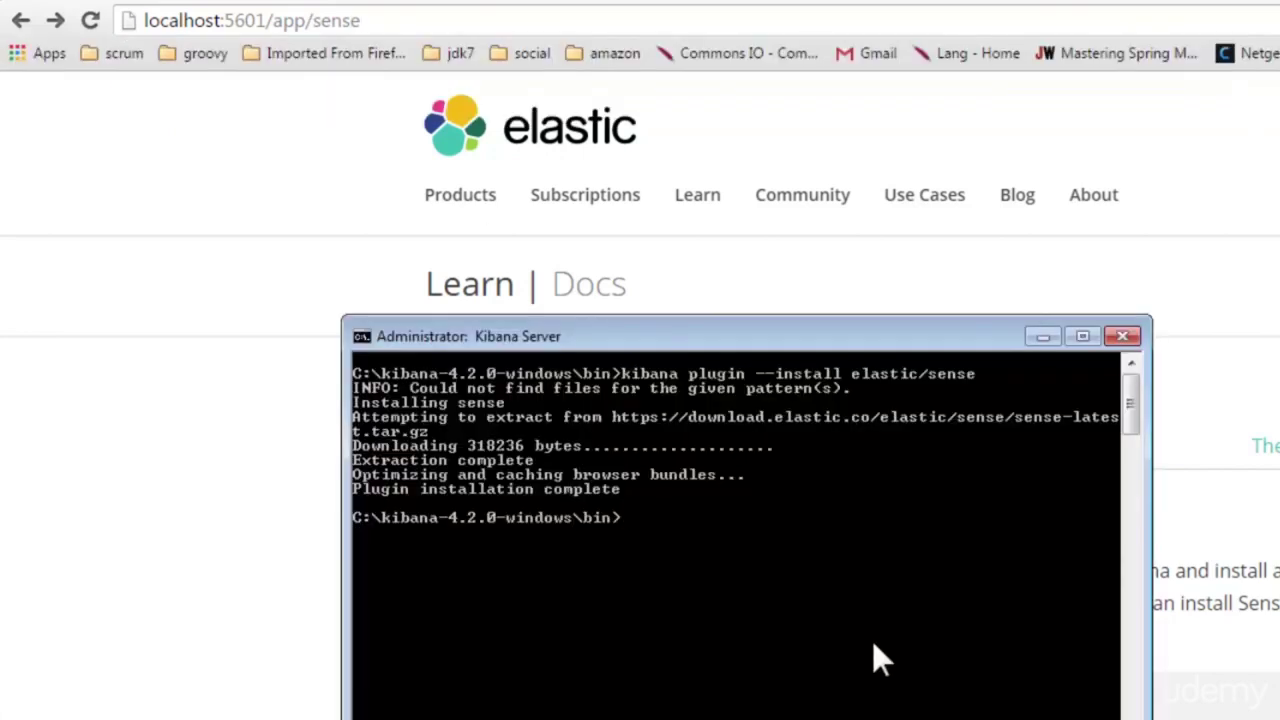
{"action": "type", "text": "kibana"}
{"action": "key", "text": "Return"}
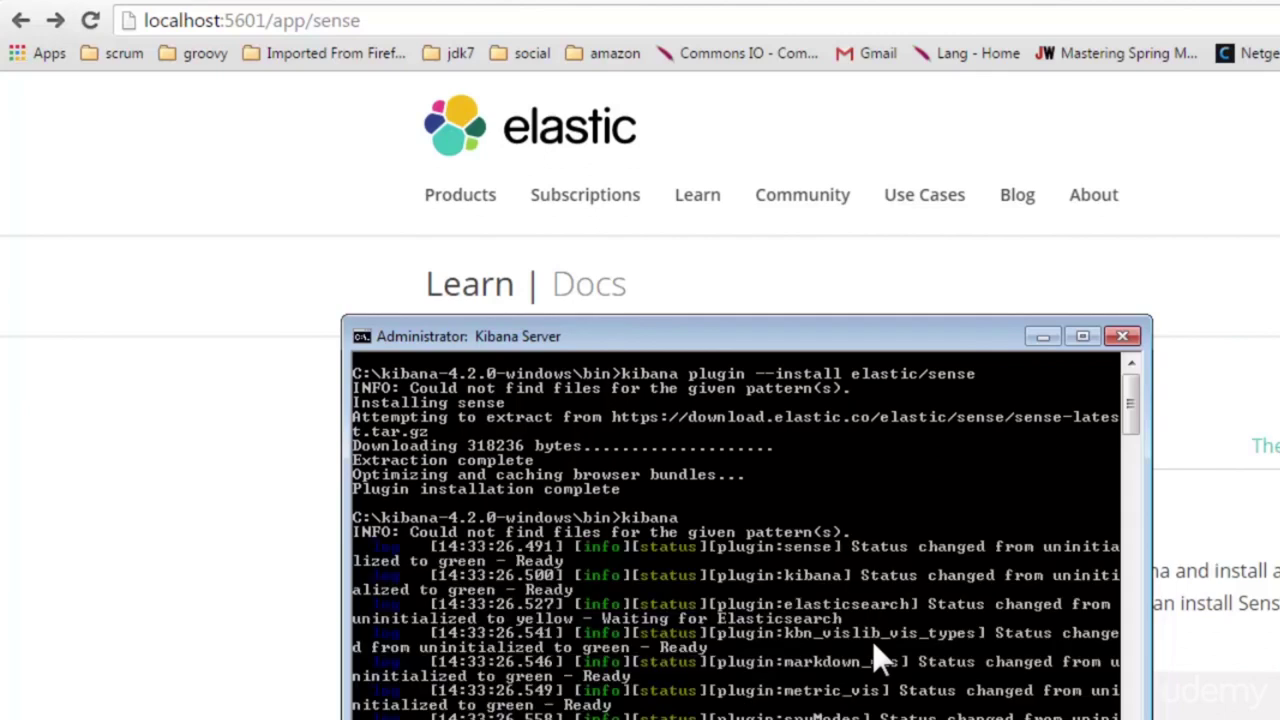
{"action": "left_click", "coordinate": [561, 22]}
{"action": "key", "text": "Return"}
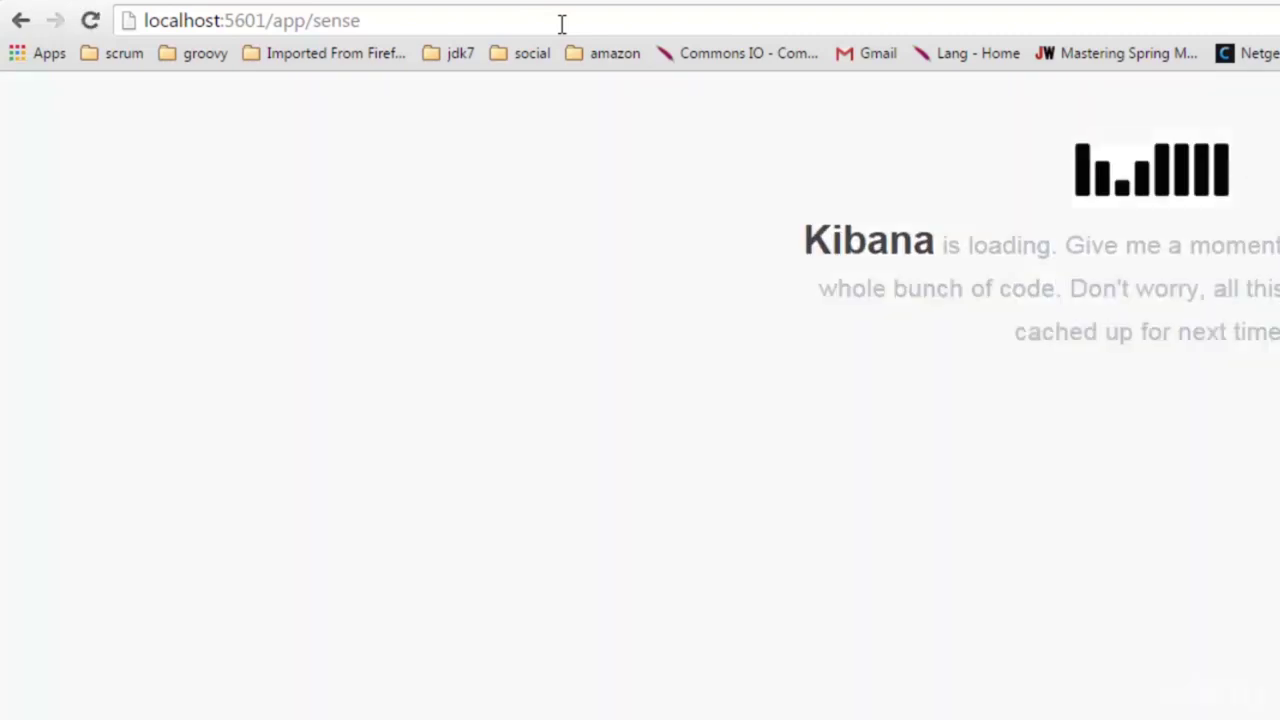
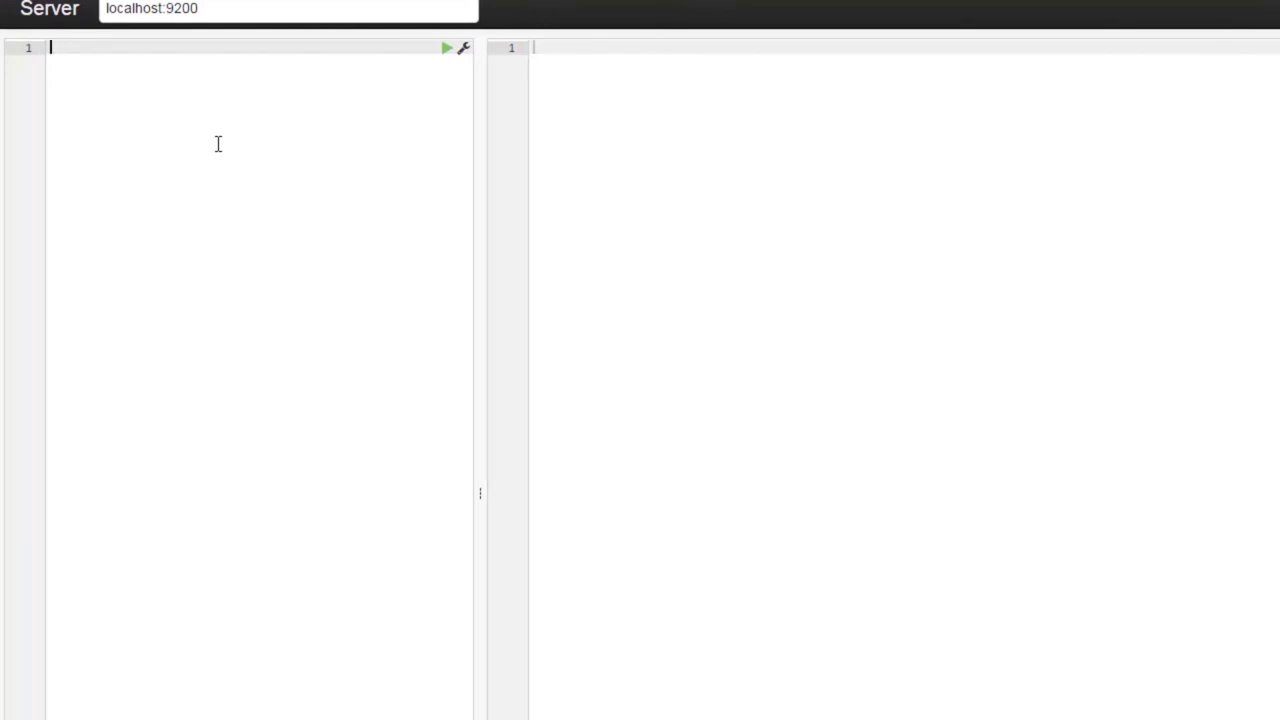
- Write a PUT /my_deezer/song/1 request with an empty JSON body in the Sense editor
{"action": "type", "text": "PUT"}
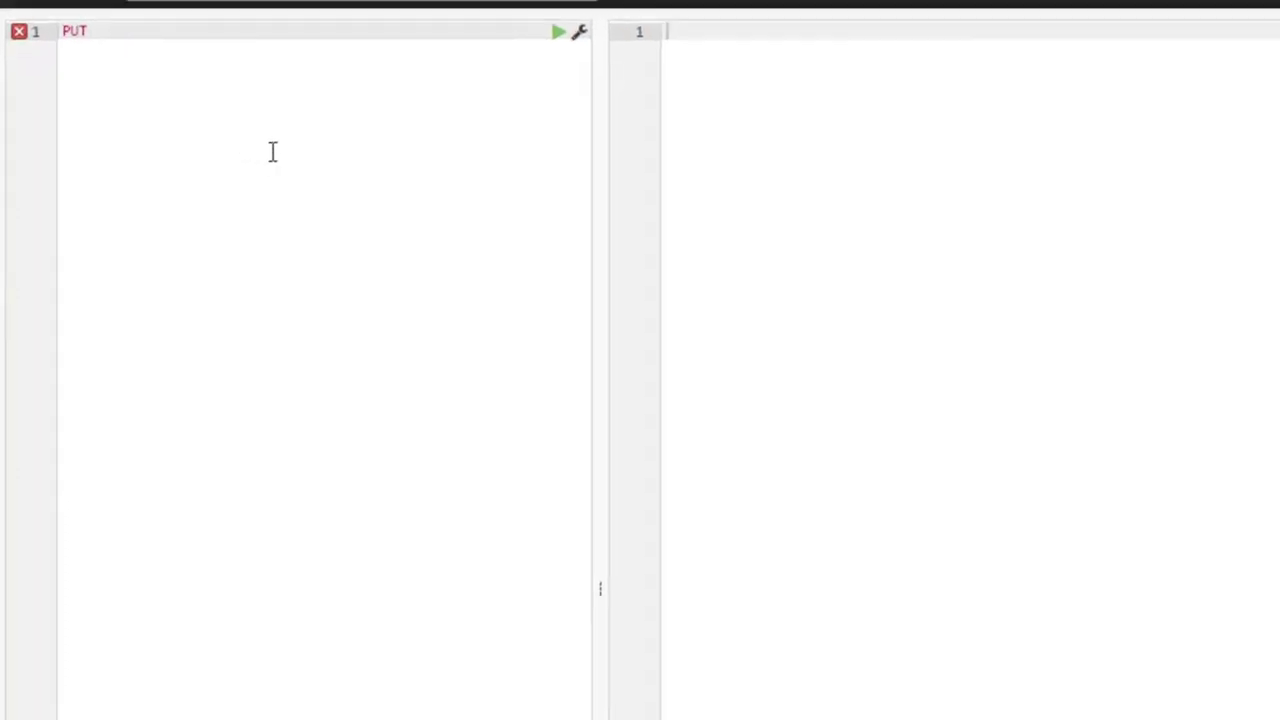
{"action": "type", "text": " /"}
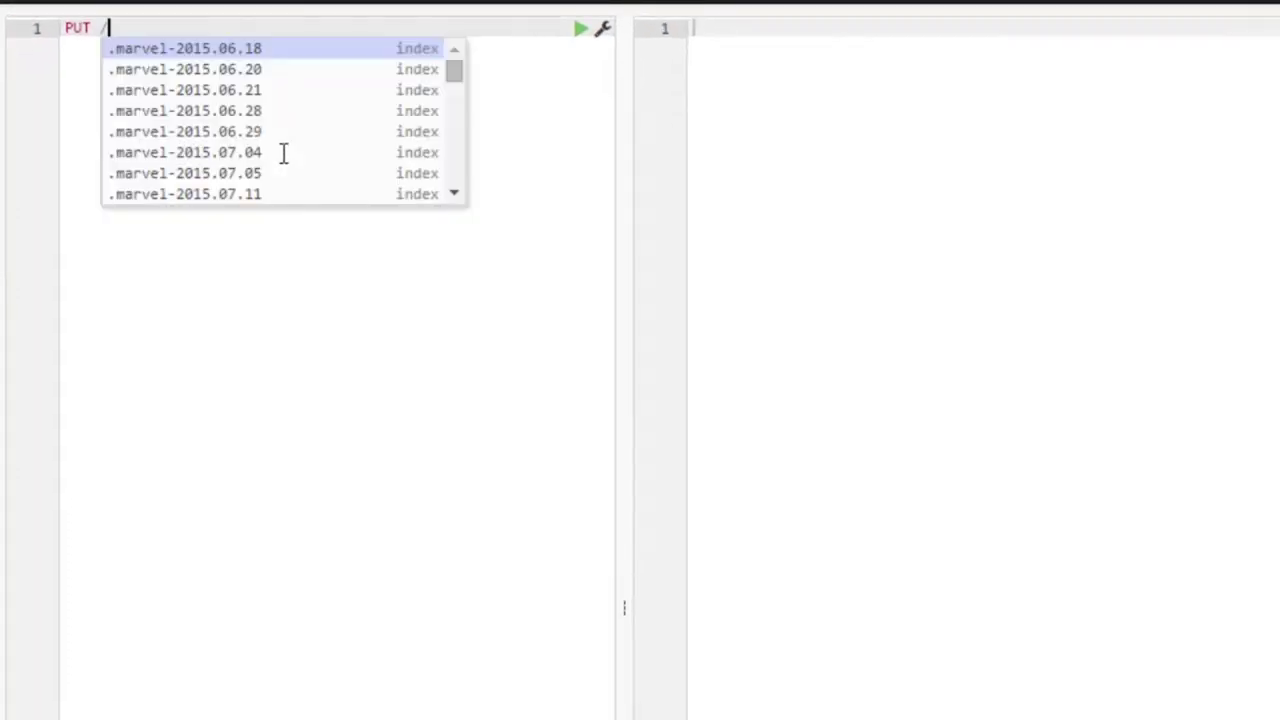
{"action": "type", "text": "my_"}
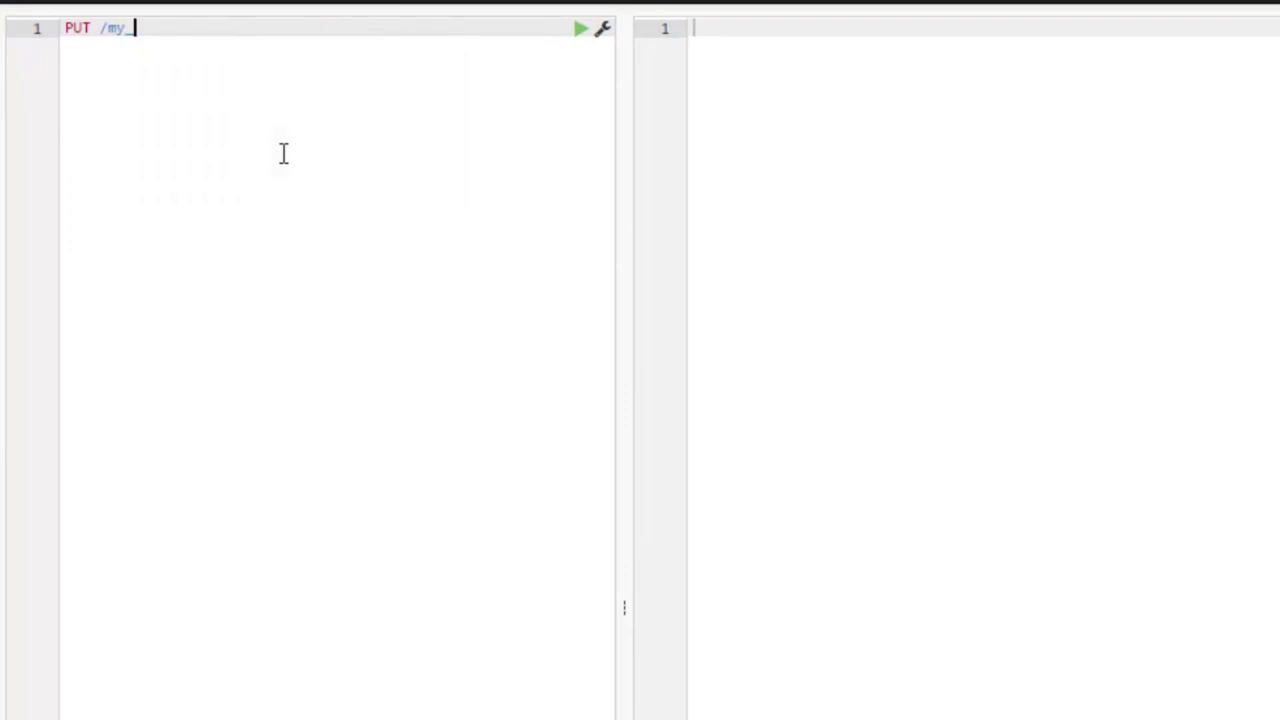
{"action": "type", "text": "deezer/song/"}
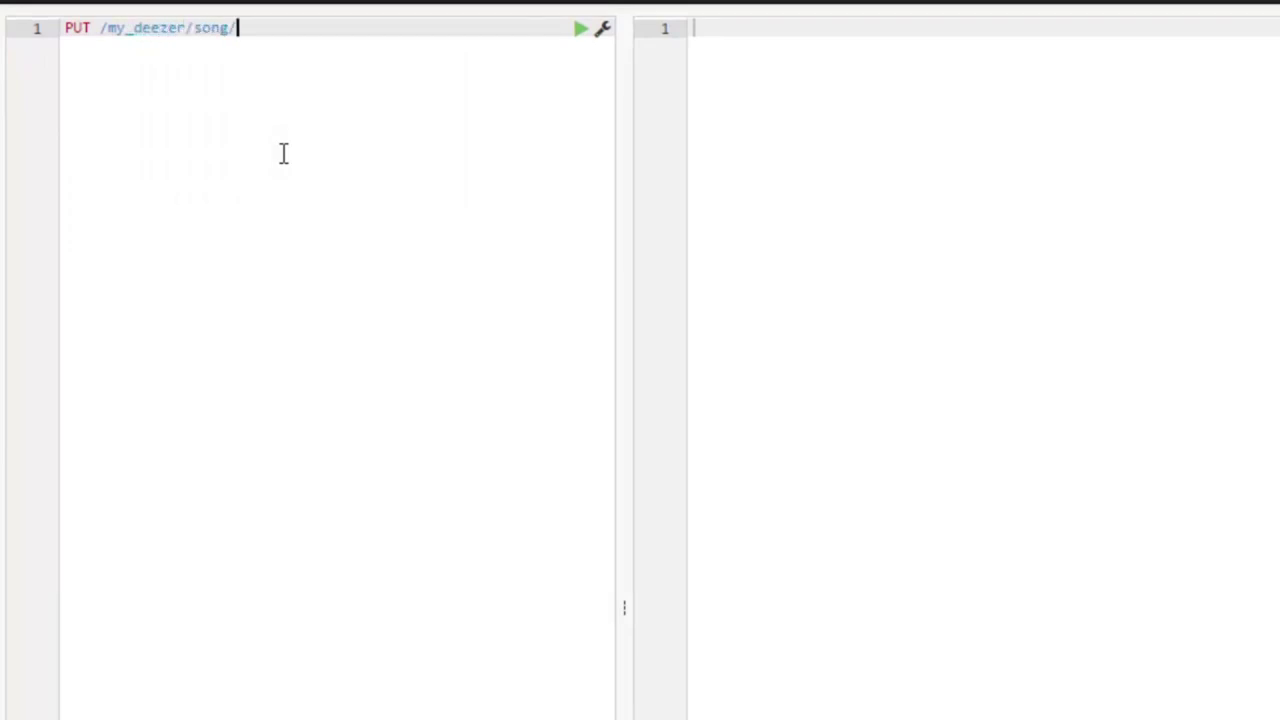
{"action": "type", "text": "1"}
{"action": "key", "text": "Return"}
{"action": "type", "text": "{}"}
{"action": "key", "text": "Left"}
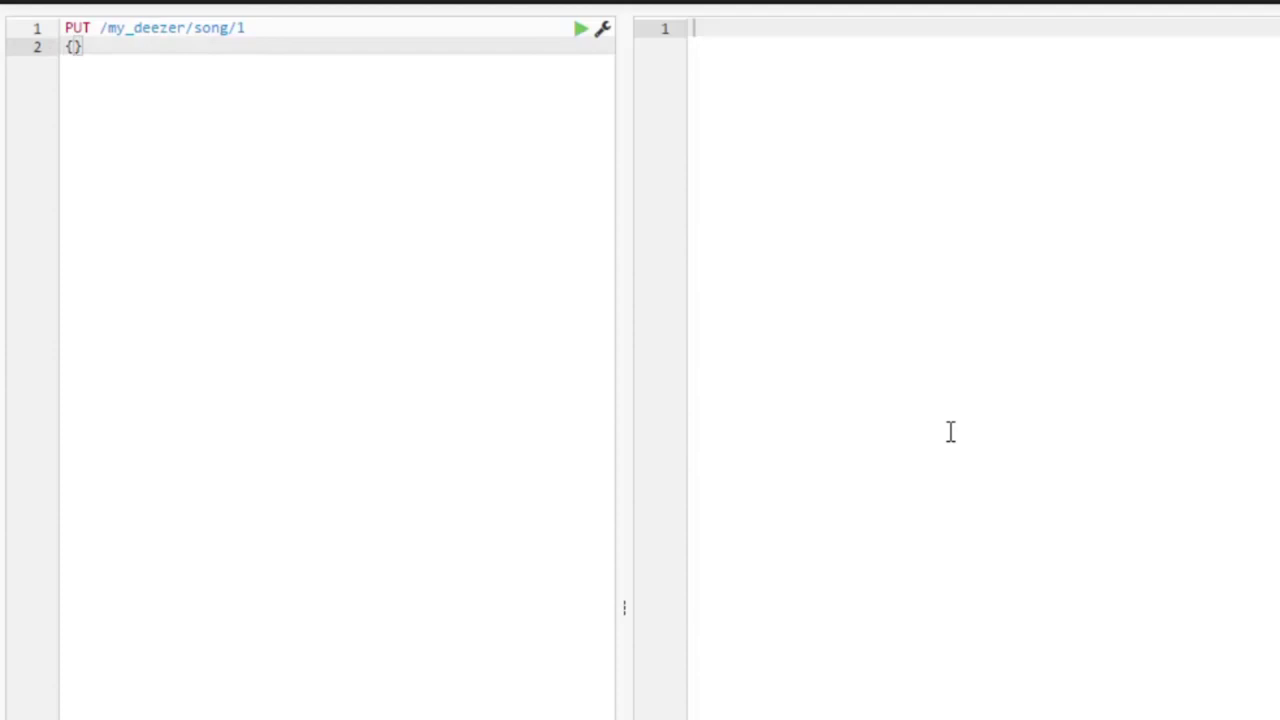
{"action": "key", "text": "Return"}
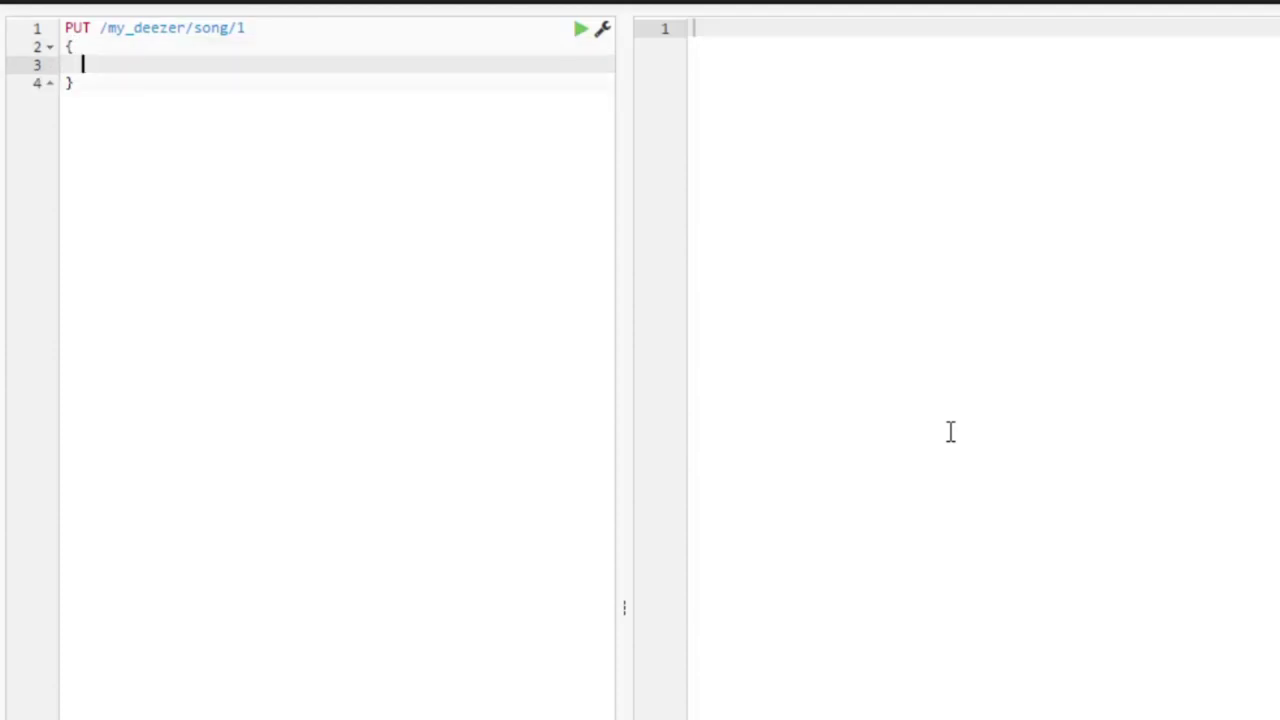
- Add the title "Doing All Right", artist "Queen" and album "Queen" fields to the song's JSON body
{"action": "type", "text": "\"title\" : \"Doing All Right\""}
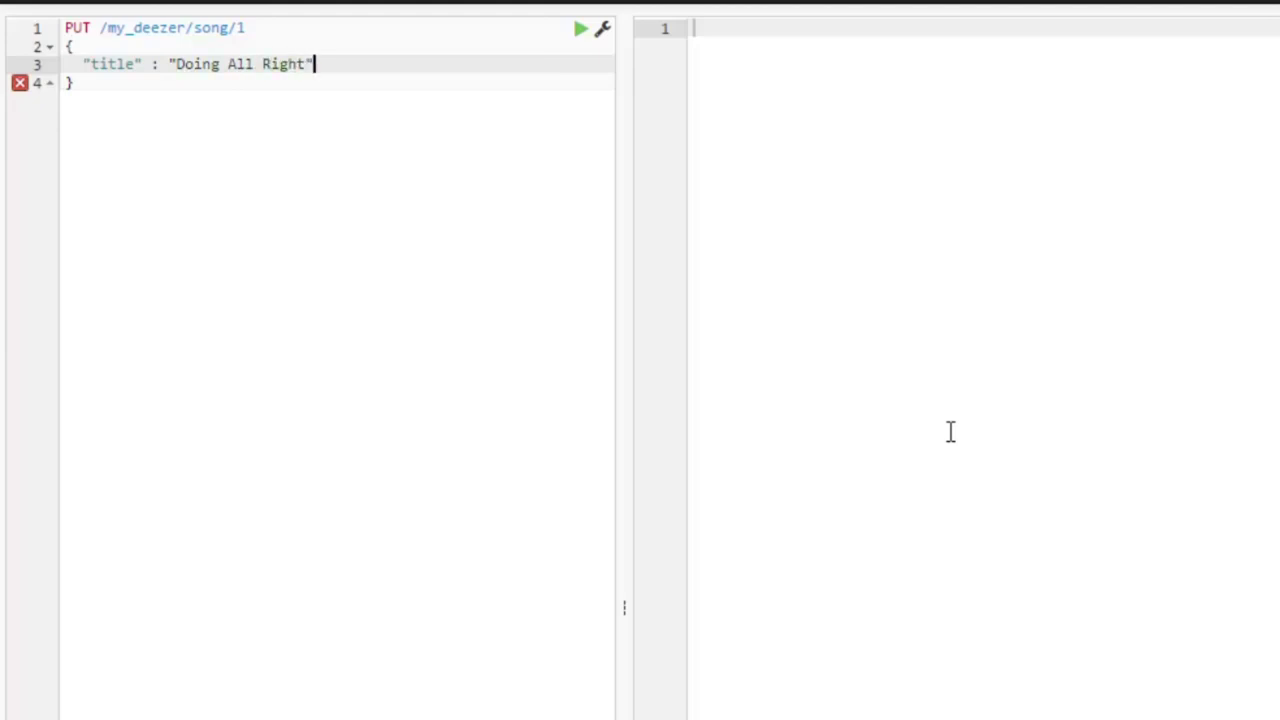
{"action": "type", "text": ","}
{"action": "key", "text": "Return"}
{"action": "type", "text": "\"artist\" : \""}
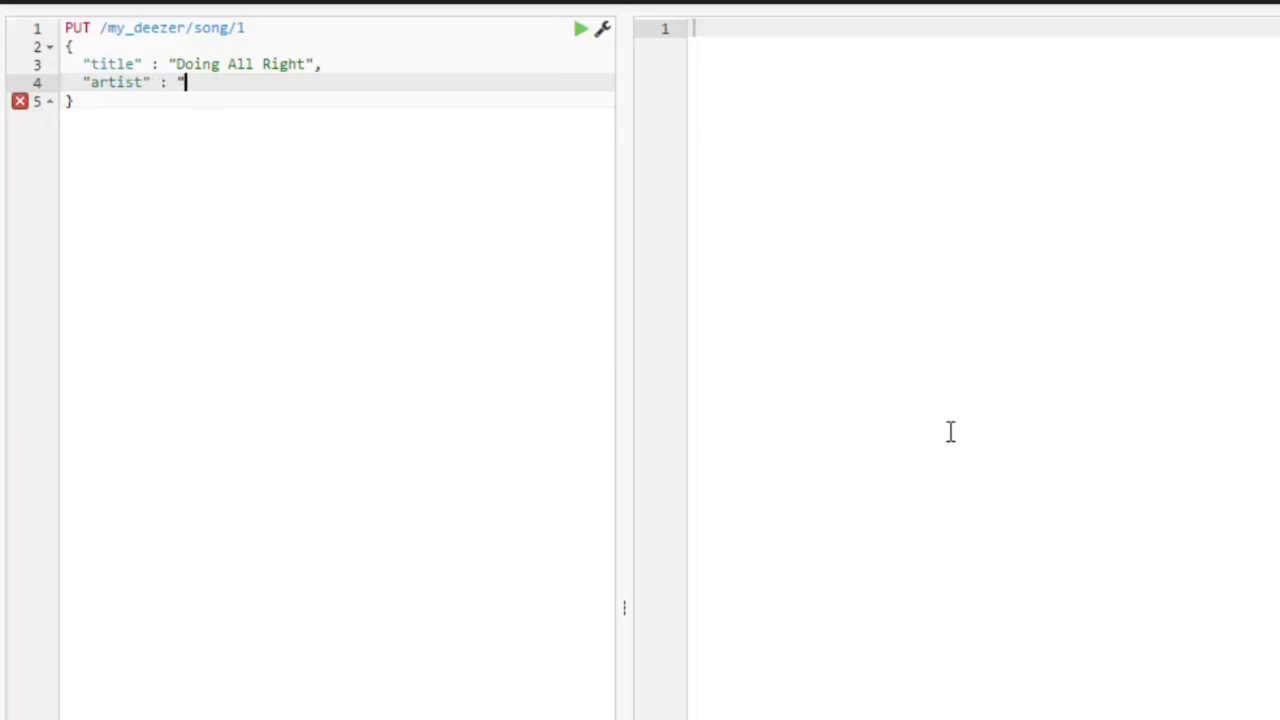
{"action": "type", "text": "Queen\","}
{"action": "key", "text": "Return"}
{"action": "type", "text": "\"al"}
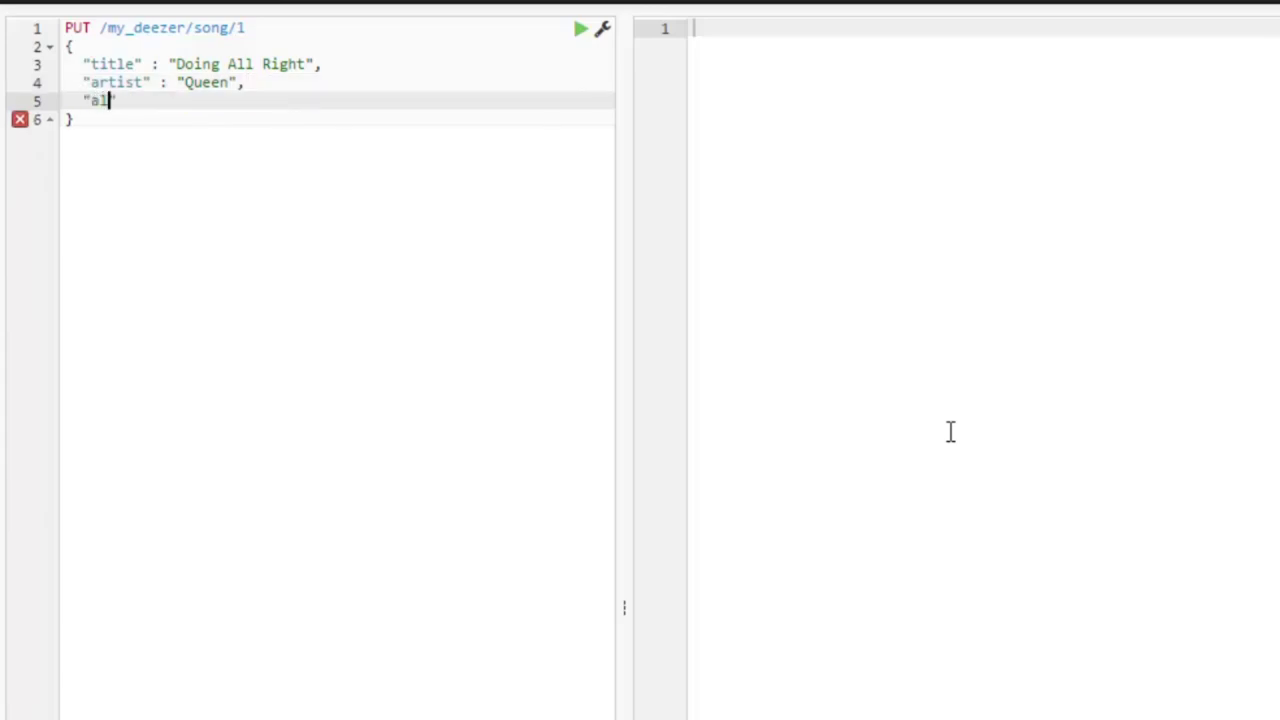
{"action": "type", "text": "bum\" : \"Queen\","}
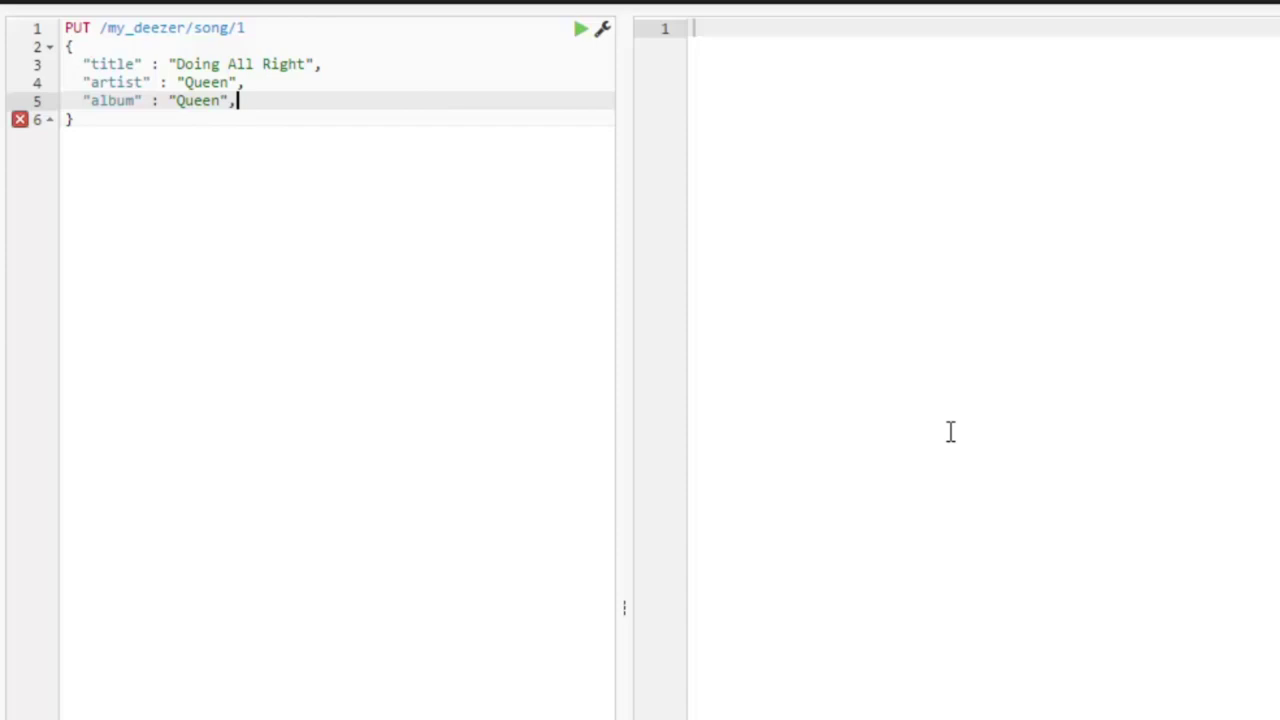
{"action": "key", "text": "Return"}
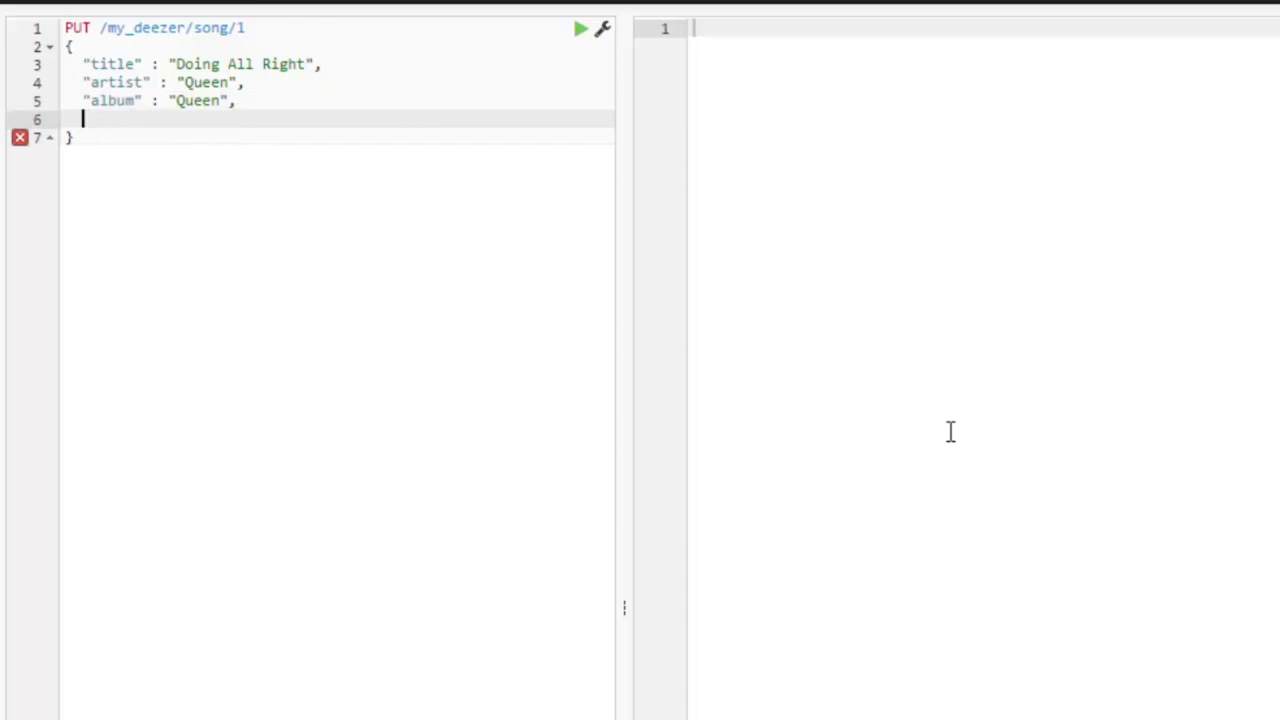
- Add the numeric fields year 1973 and time 269 to the song's JSON body
{"action": "type", "text": "\"year\" : 19"}
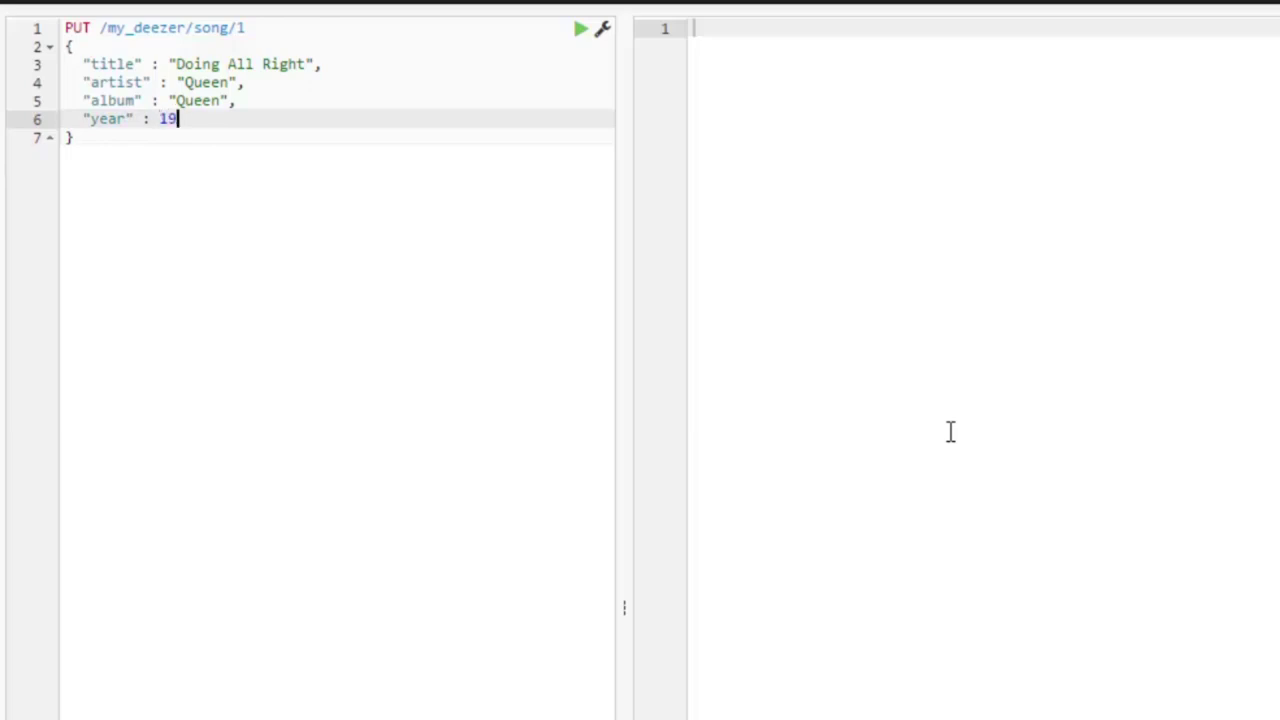
{"action": "type", "text": "73,"}
{"action": "key", "text": "Return"}
{"action": "type", "text": "\""}
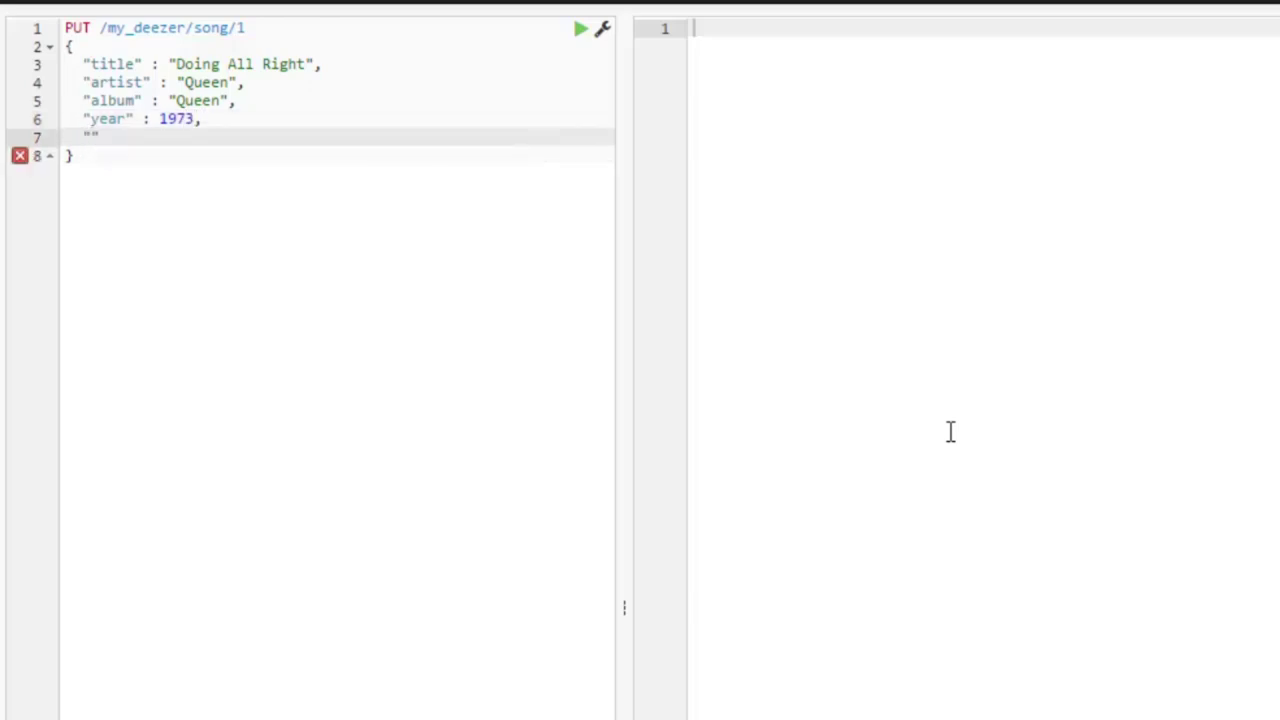
{"action": "type", "text": "time\" :"}
{"action": "type", "text": "269"}
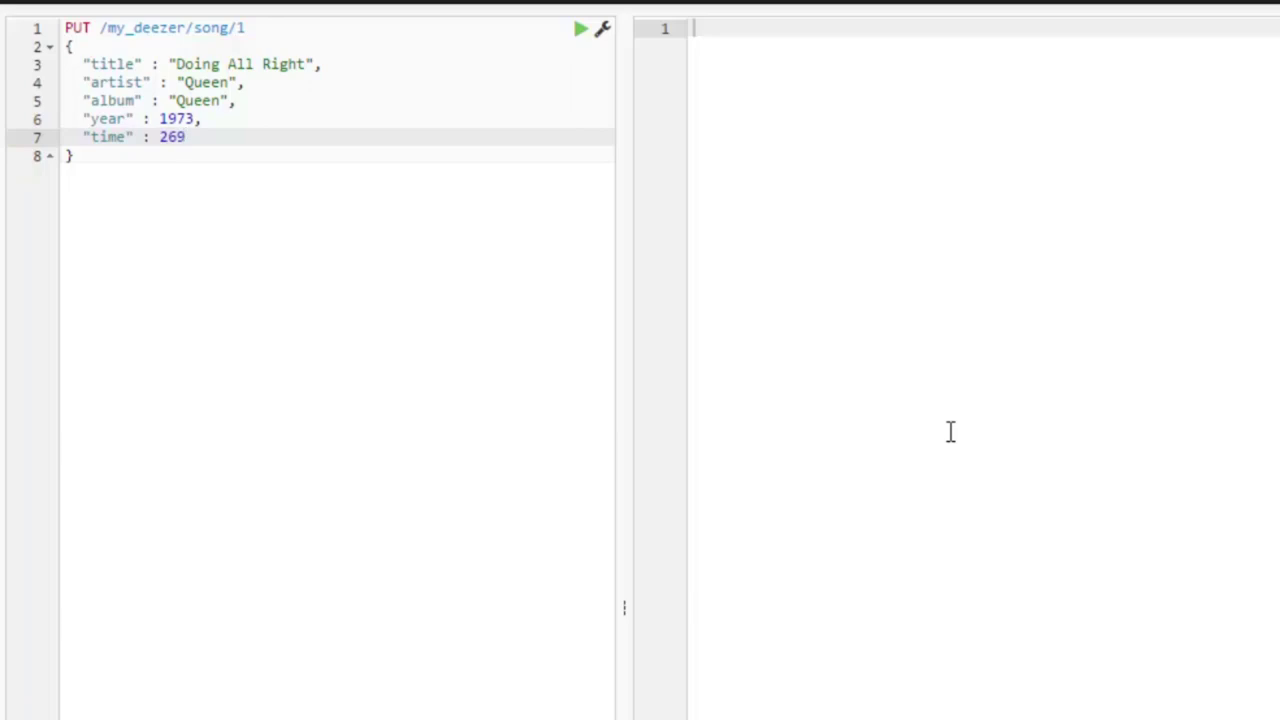
- Submit the PUT request for song 1 and review the index, type, id, version and created fields of its response
{"action": "left_click", "coordinate": [581, 40]}
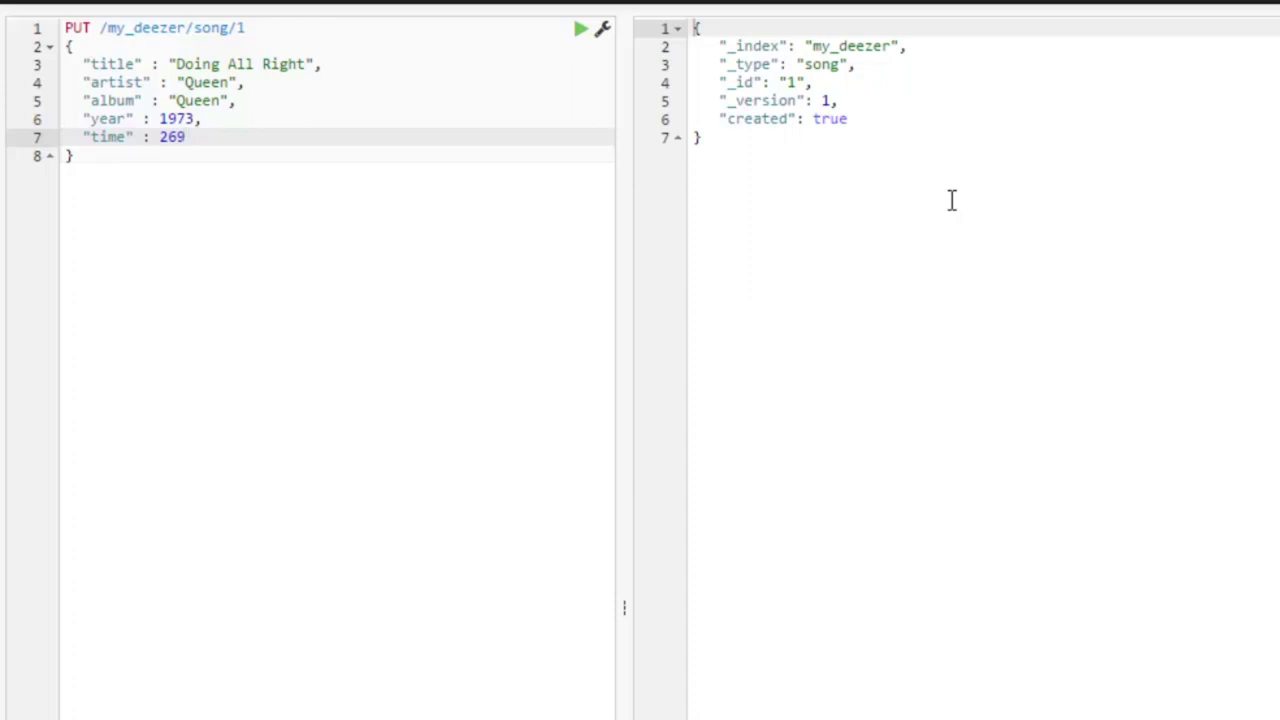
{"action": "left_click", "coordinate": [899, 46]}
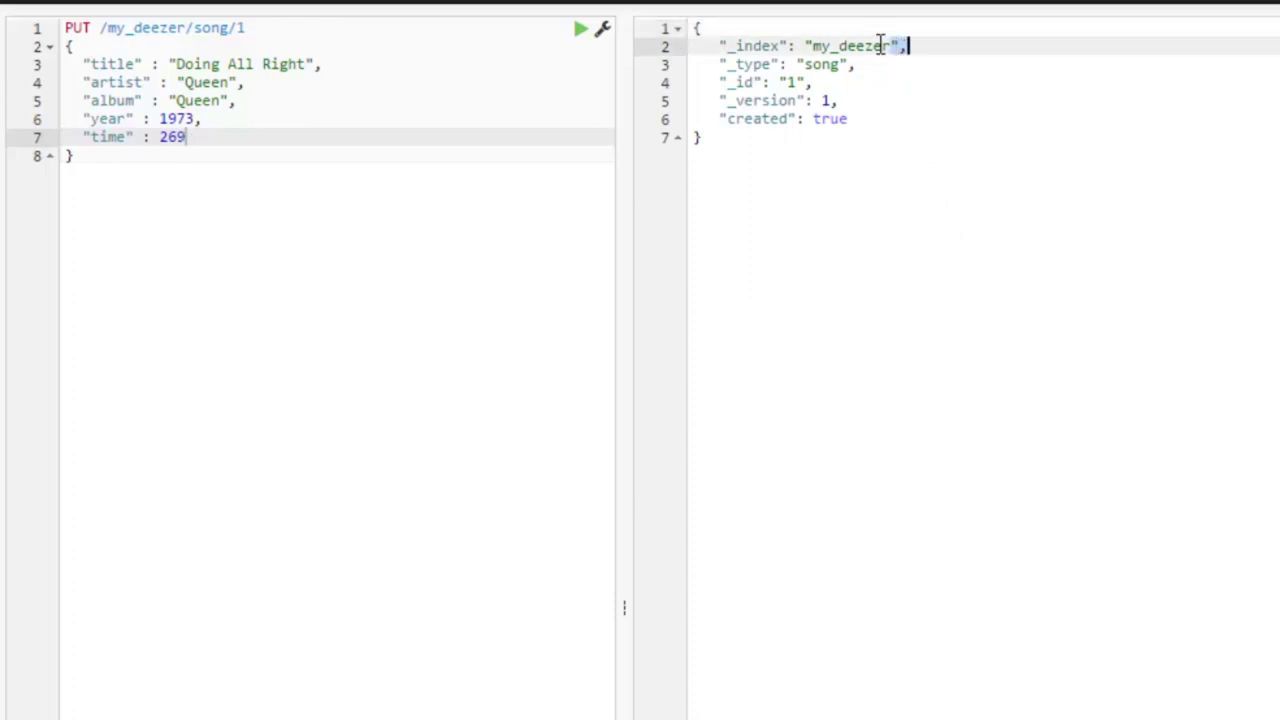
{"action": "double_click", "coordinate": [880, 46]}
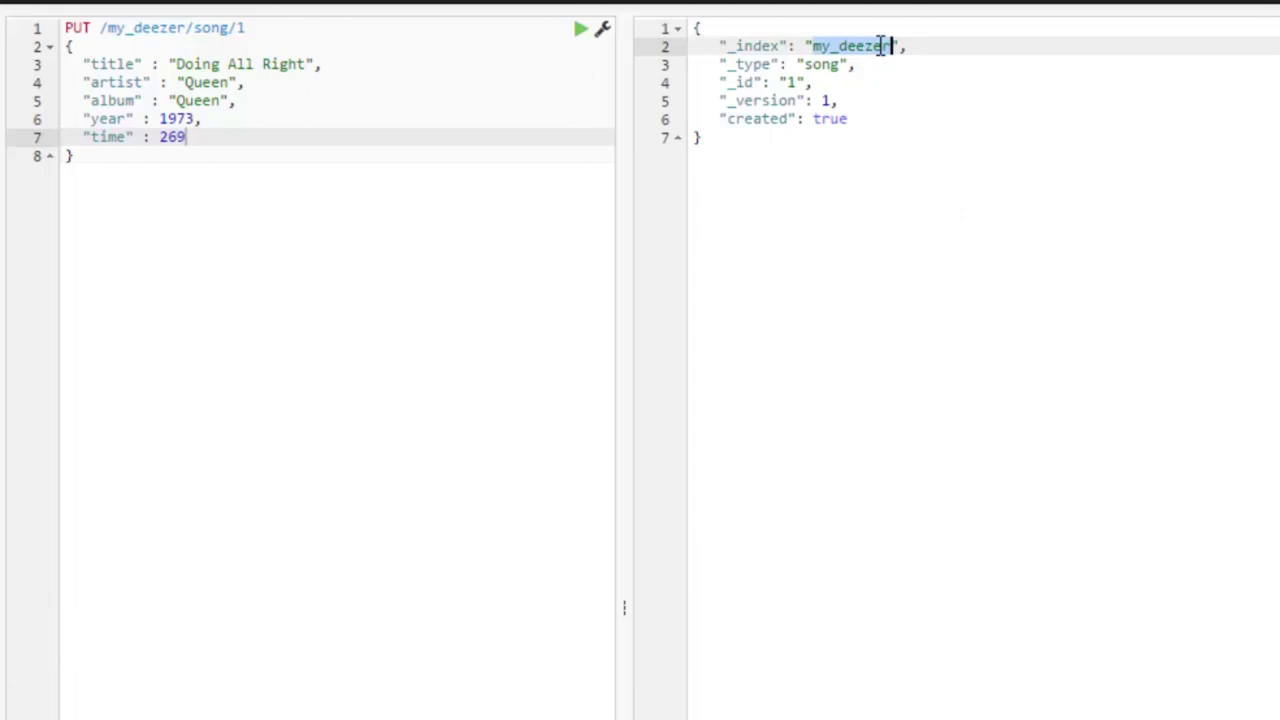
{"action": "double_click", "coordinate": [826, 64]}
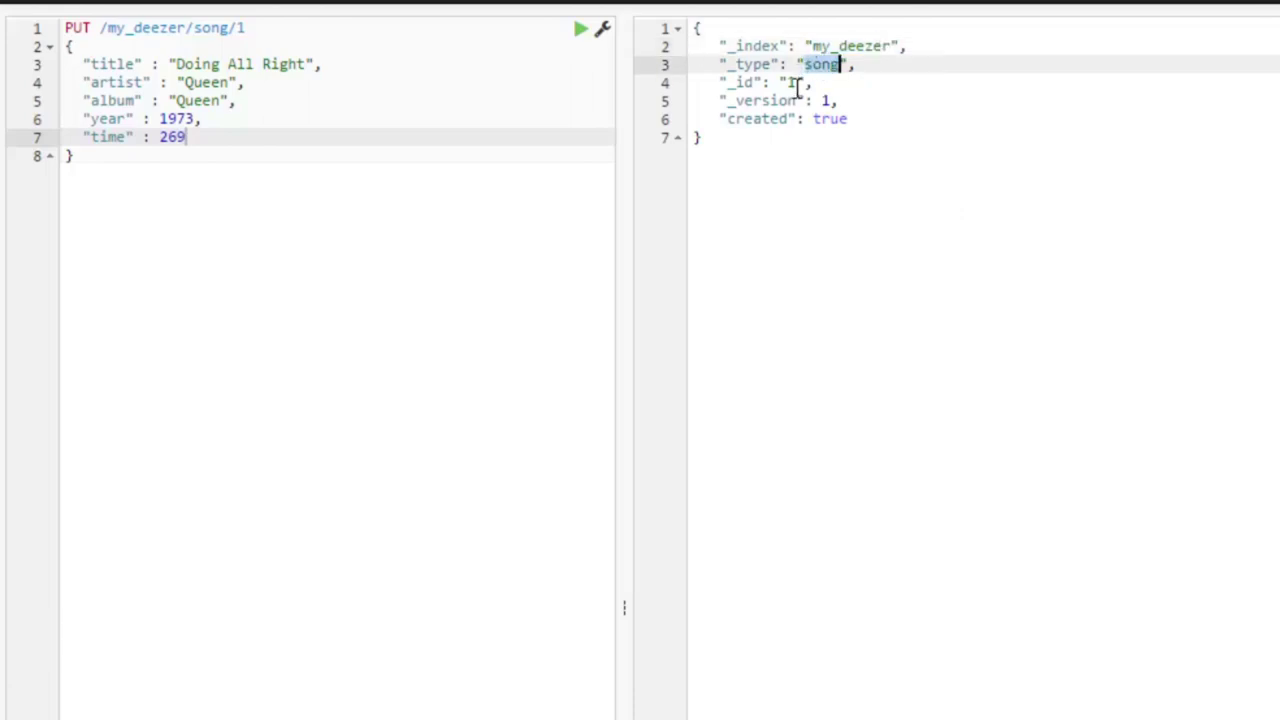
{"action": "left_click_drag", "start_coordinate": [802, 82], "coordinate": [779, 82]}
{"action": "left_click_drag", "start_coordinate": [291, 29], "coordinate": [237, 28]}
{"action": "left_click", "coordinate": [856, 100]}
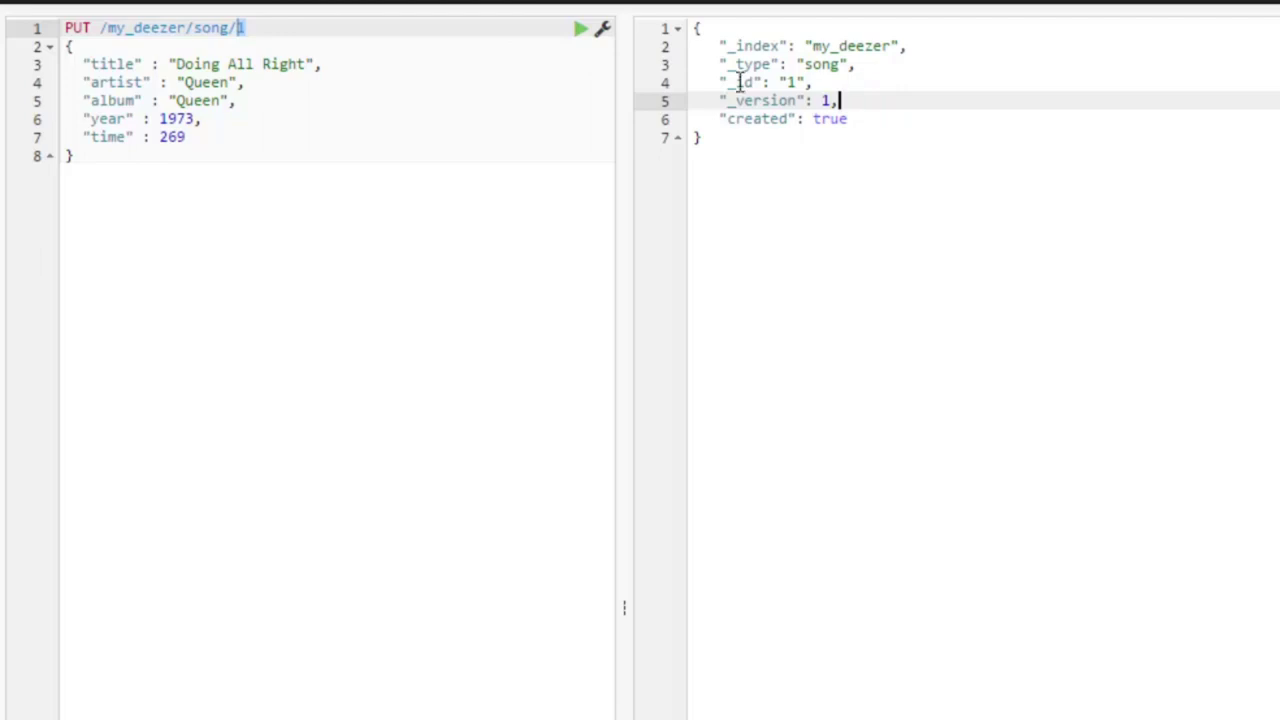
{"action": "double_click", "coordinate": [212, 81]}
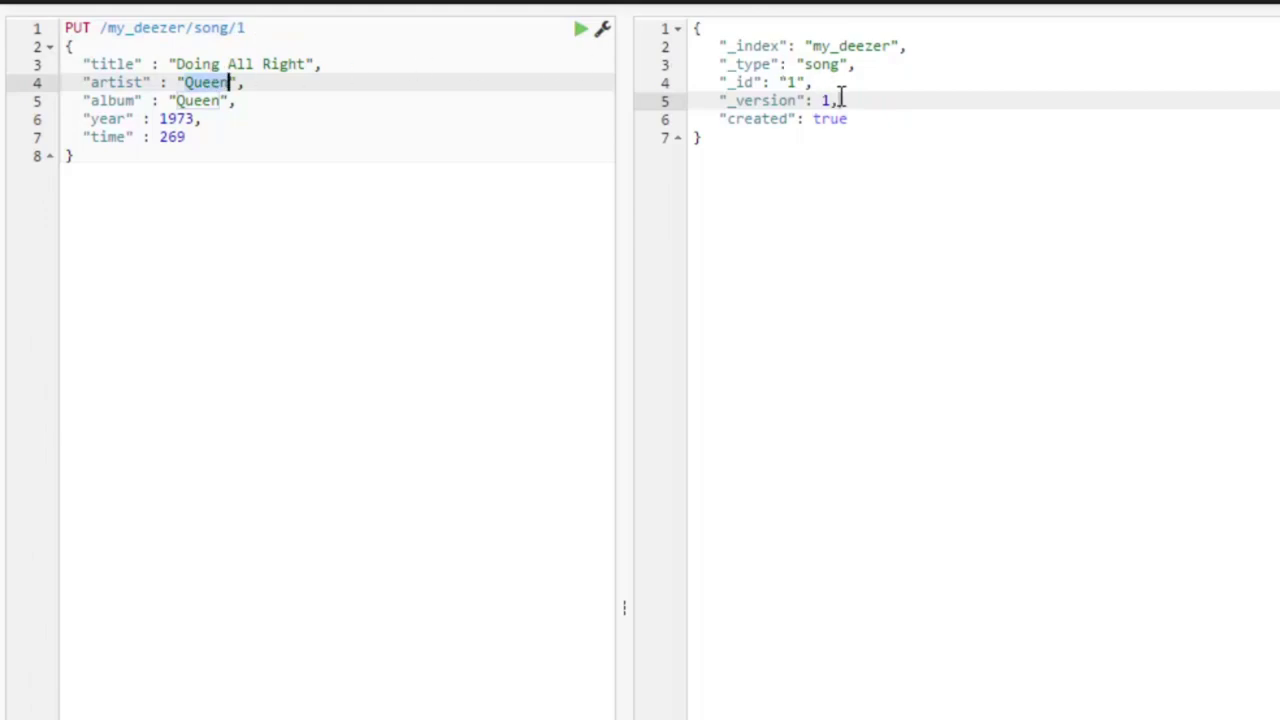
{"action": "key", "text": "ctrl+shift+m"}
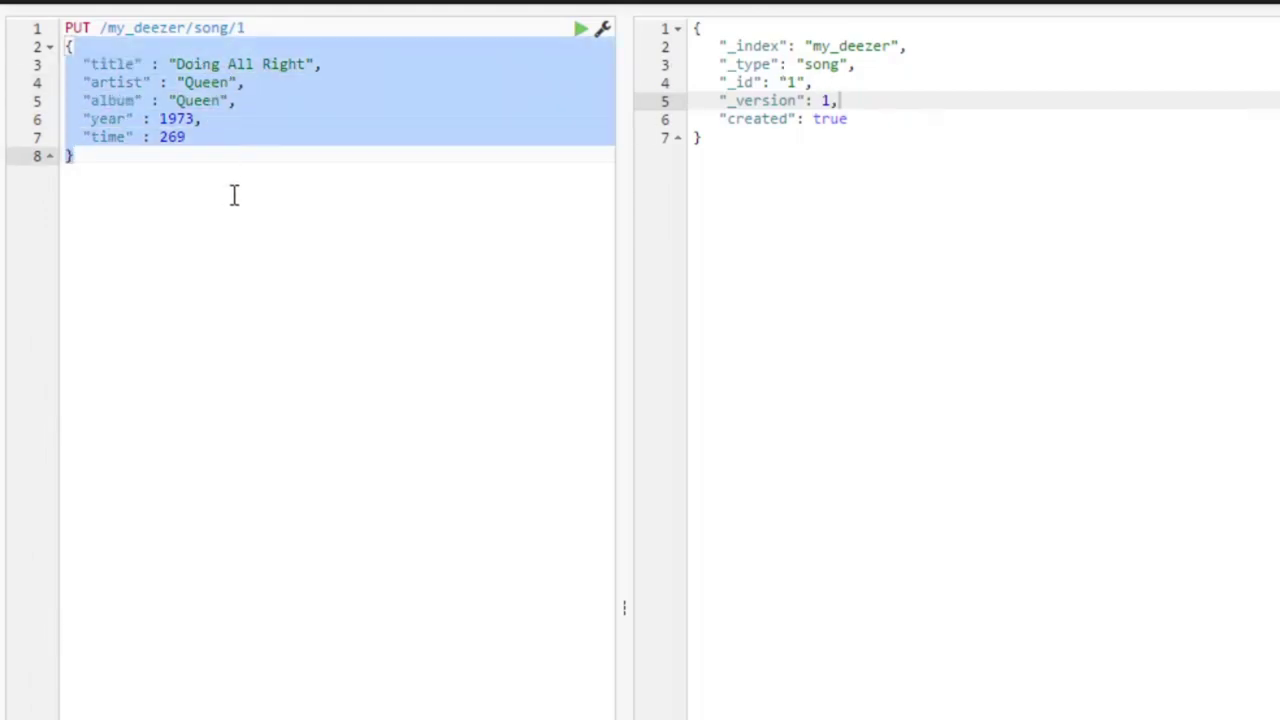
{"action": "double_click", "coordinate": [838, 119]}
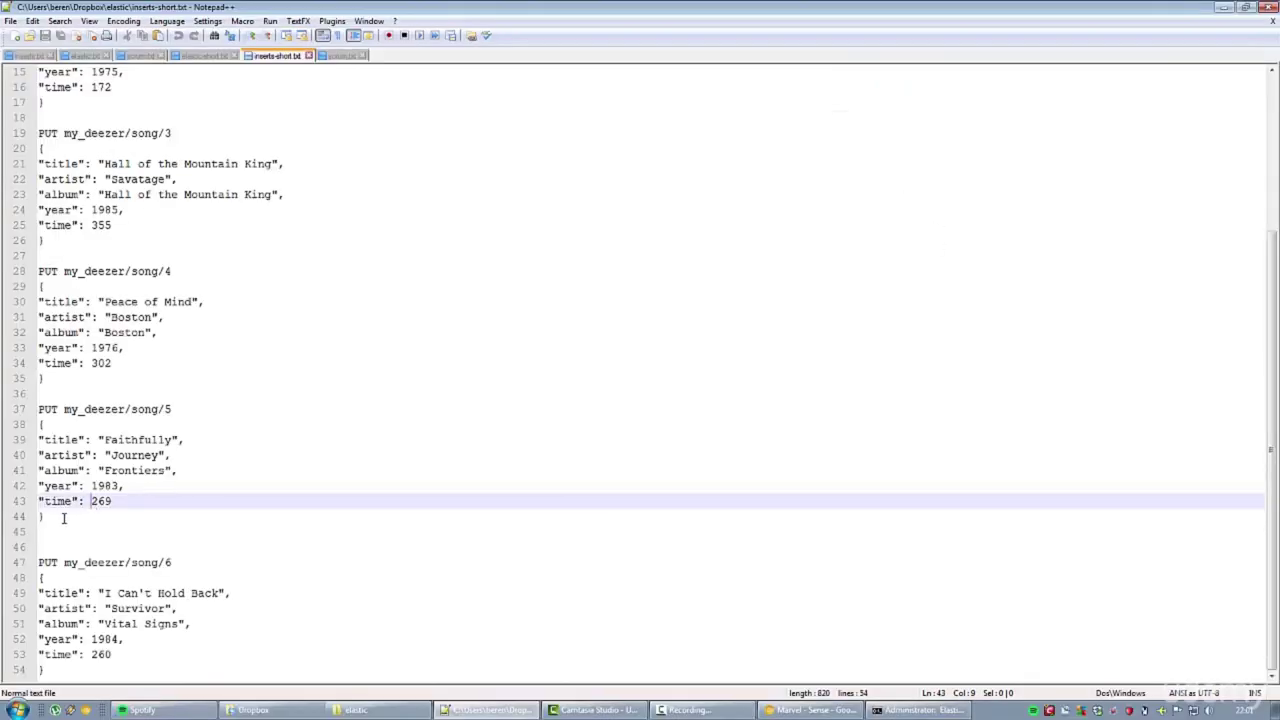
- Switch to Notepad++ and copy the PUT requests for songs 2 to 5 from inserts-short.txt
{"action": "scroll", "coordinate": [64, 519], "scroll_direction": "up", "scroll_amount": 3}
{"action": "left_click", "coordinate": [59, 655]}
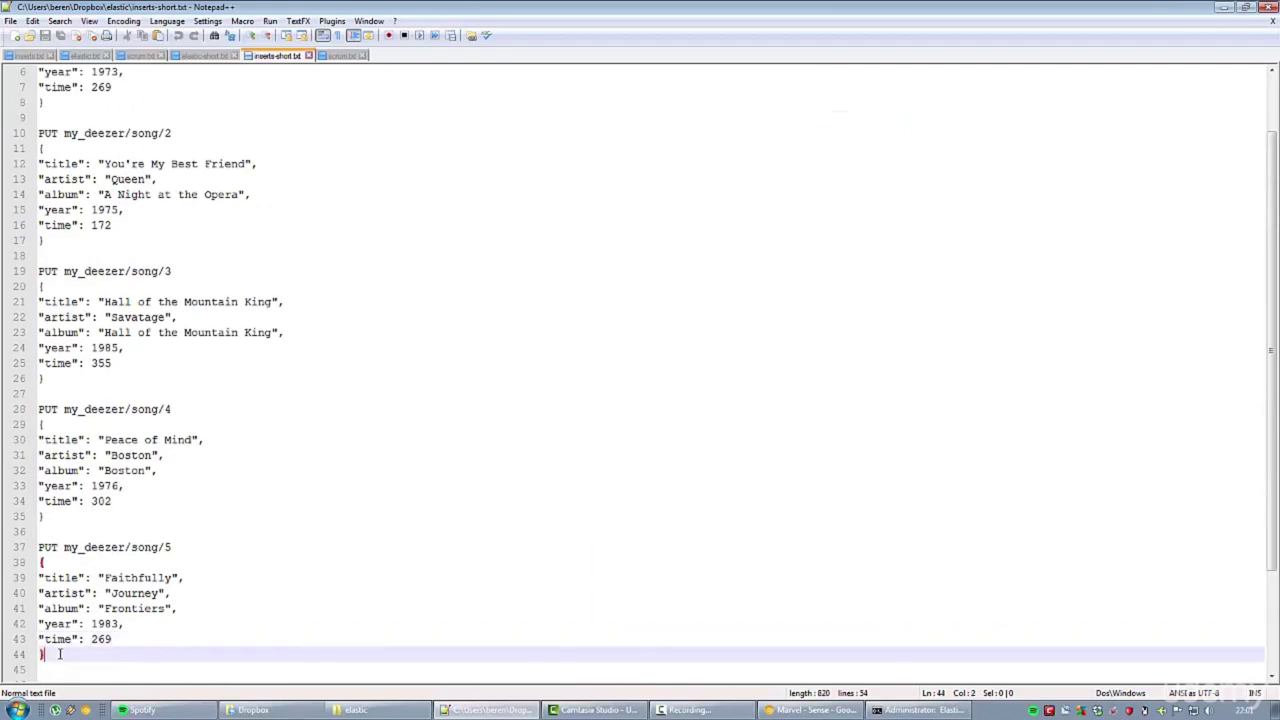
{"action": "scroll", "coordinate": [109, 430], "scroll_direction": "up", "scroll_amount": 2}
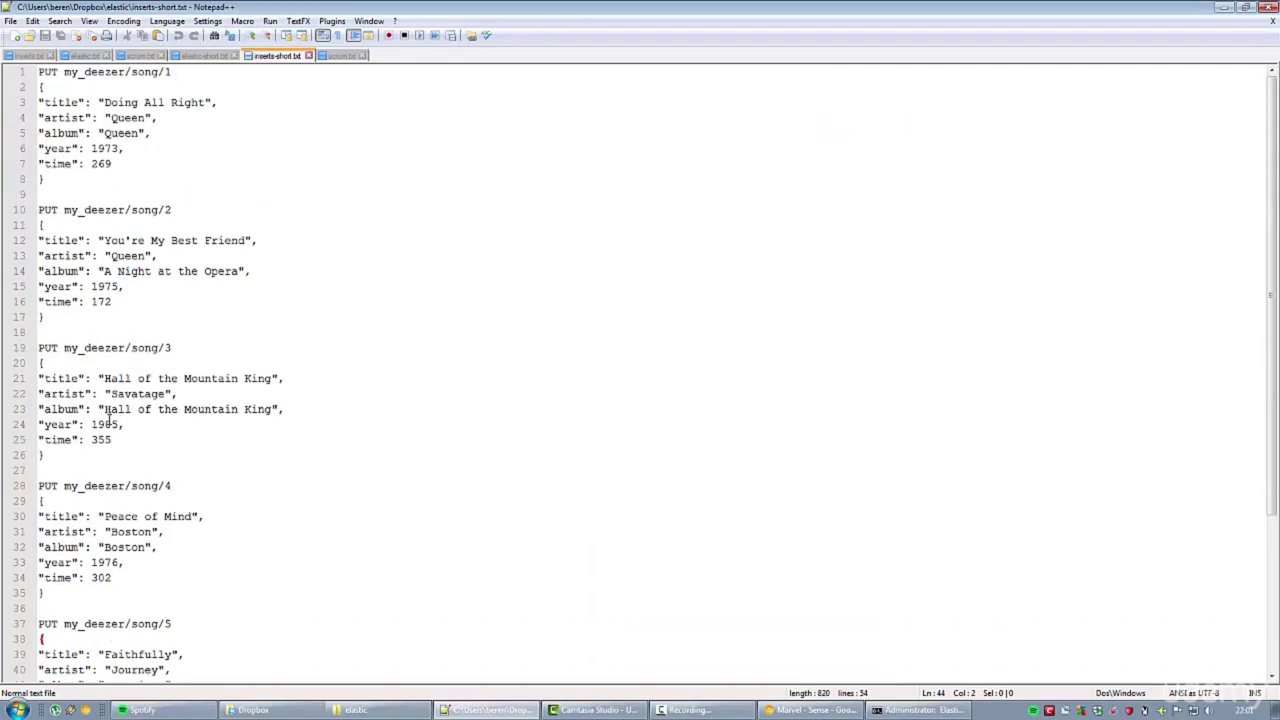
{"action": "left_click", "coordinate": [39, 210], "text": "shift"}
{"action": "key", "text": "ctrl+c"}
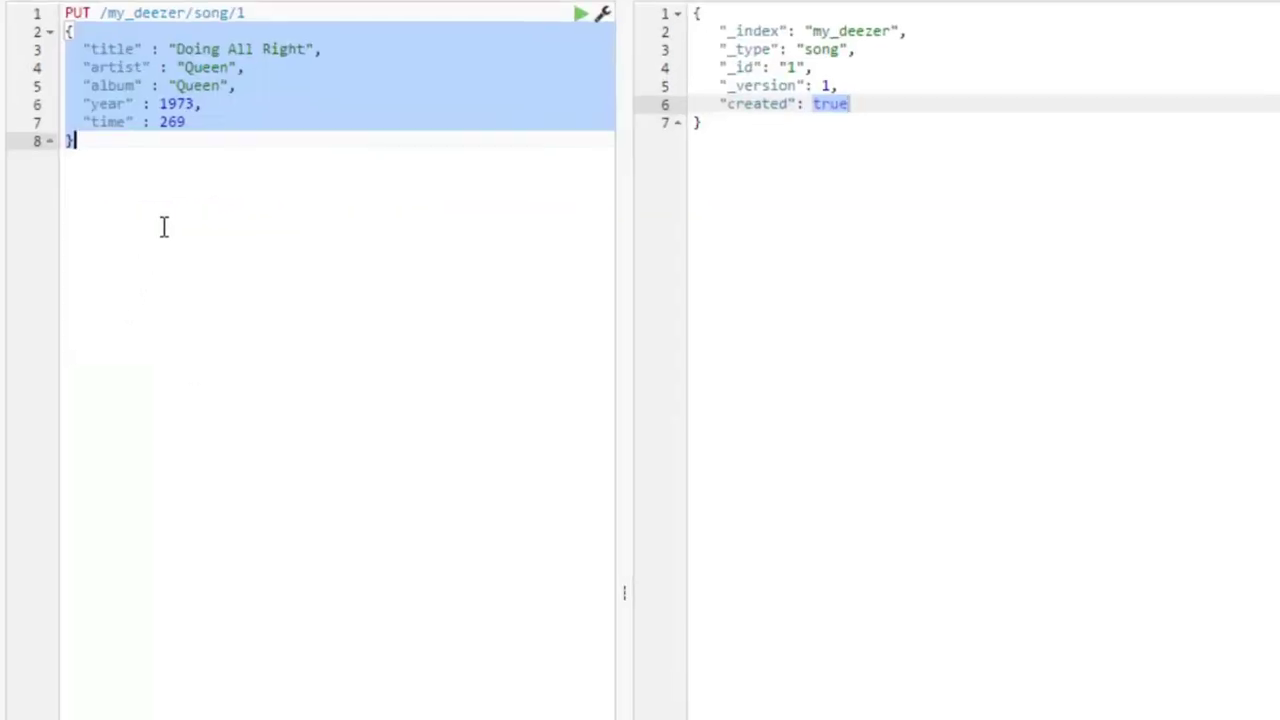
- Replace the song 1 request in the Sense editor with the copied requests for songs 2 to 5
{"action": "left_click", "coordinate": [134, 177]}
{"action": "left_click_drag", "start_coordinate": [134, 177], "coordinate": [5, 12]}
{"action": "key", "text": "ctrl+v"}
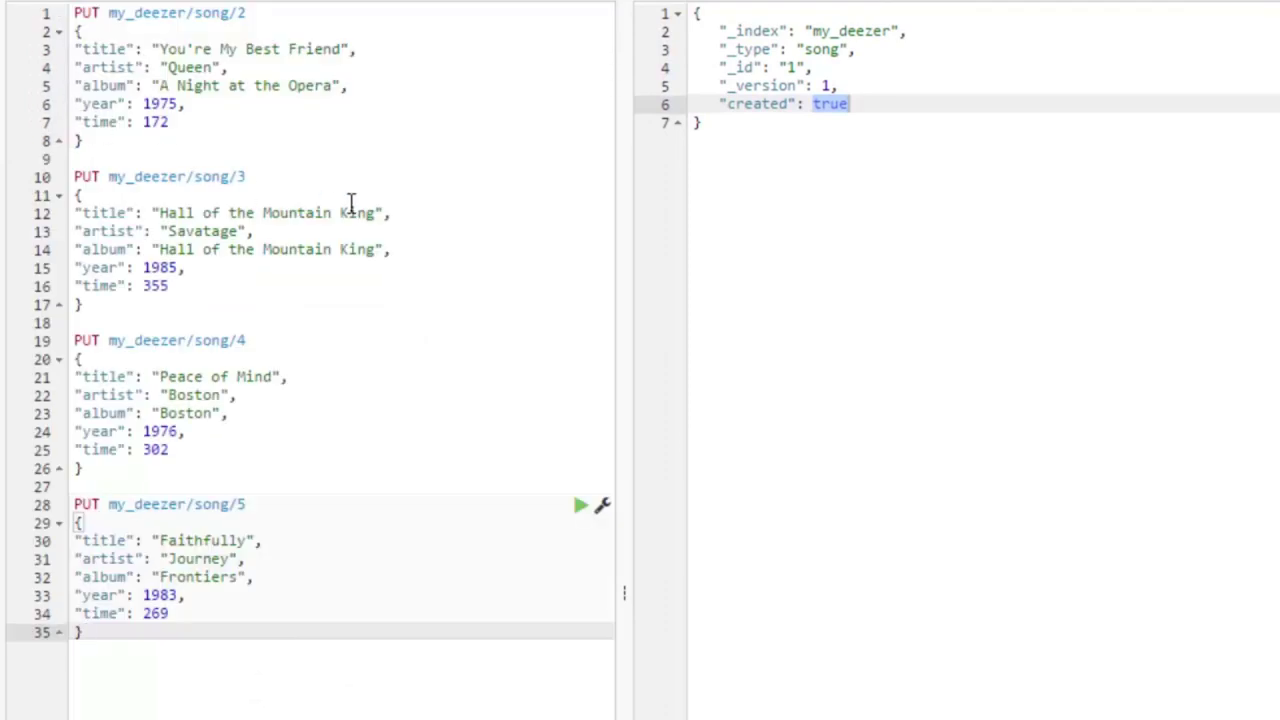
- Submit the PUT requests for songs 2, 3, 4 and 5 one after another to index them in my_deezer
{"action": "left_click", "coordinate": [216, 12]}
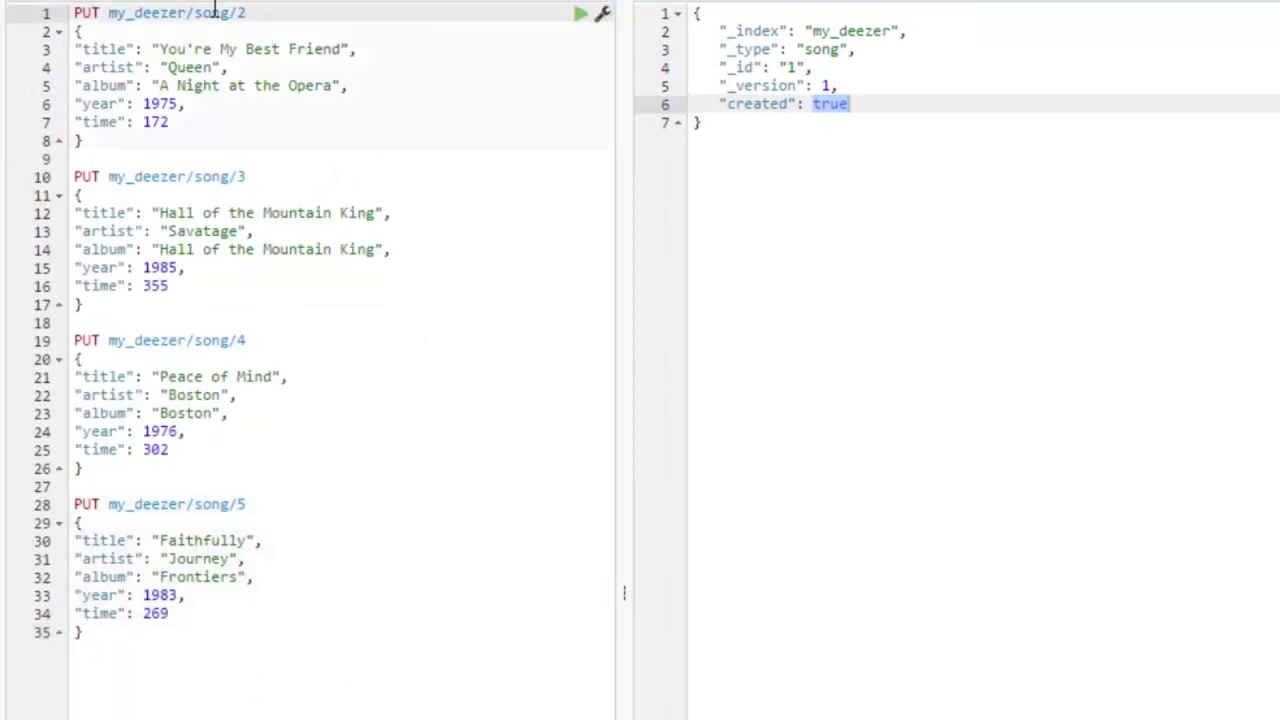
{"action": "left_click", "coordinate": [580, 14]}
{"action": "left_click", "coordinate": [229, 177]}
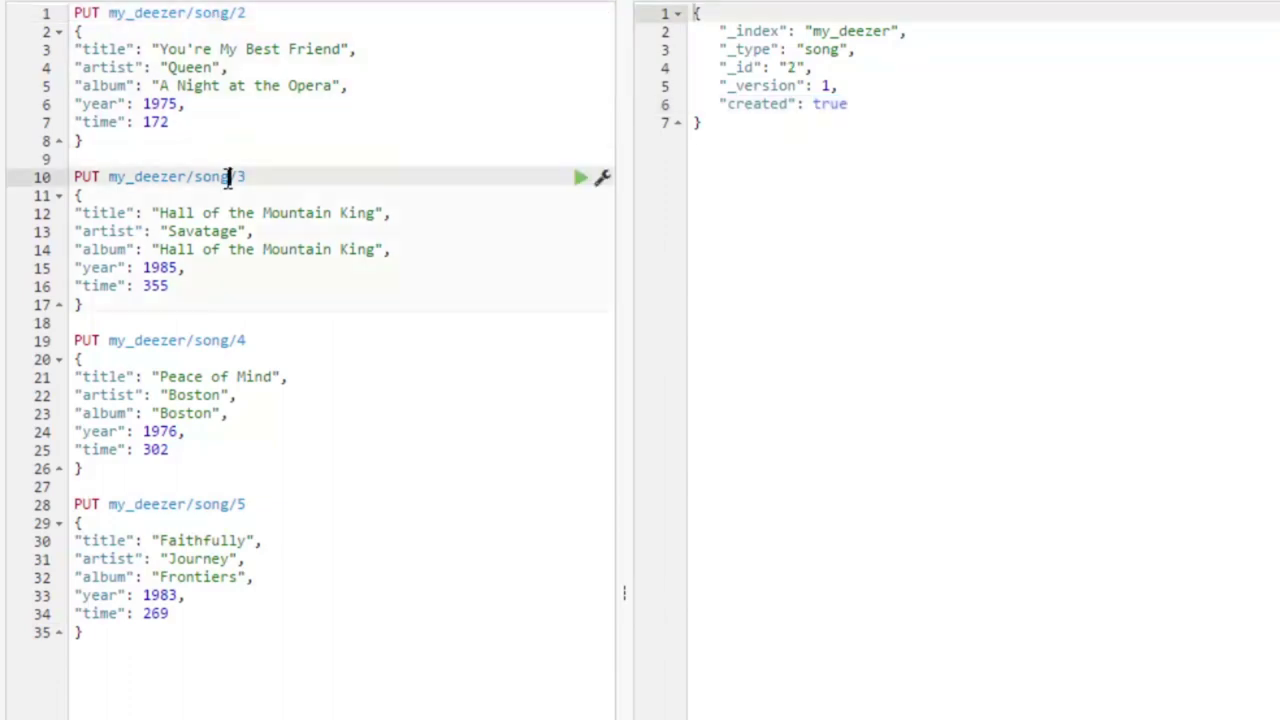
{"action": "left_click", "coordinate": [580, 179]}
{"action": "left_click", "coordinate": [222, 340]}
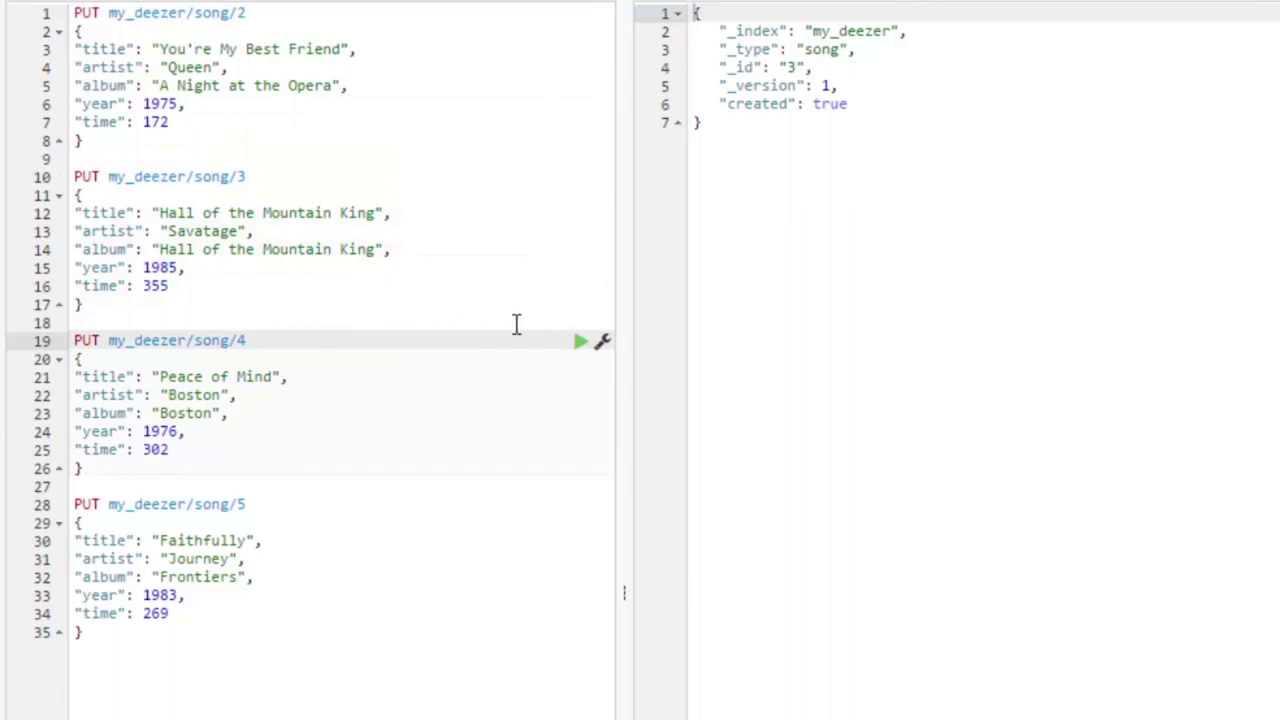
{"action": "left_click", "coordinate": [581, 343]}
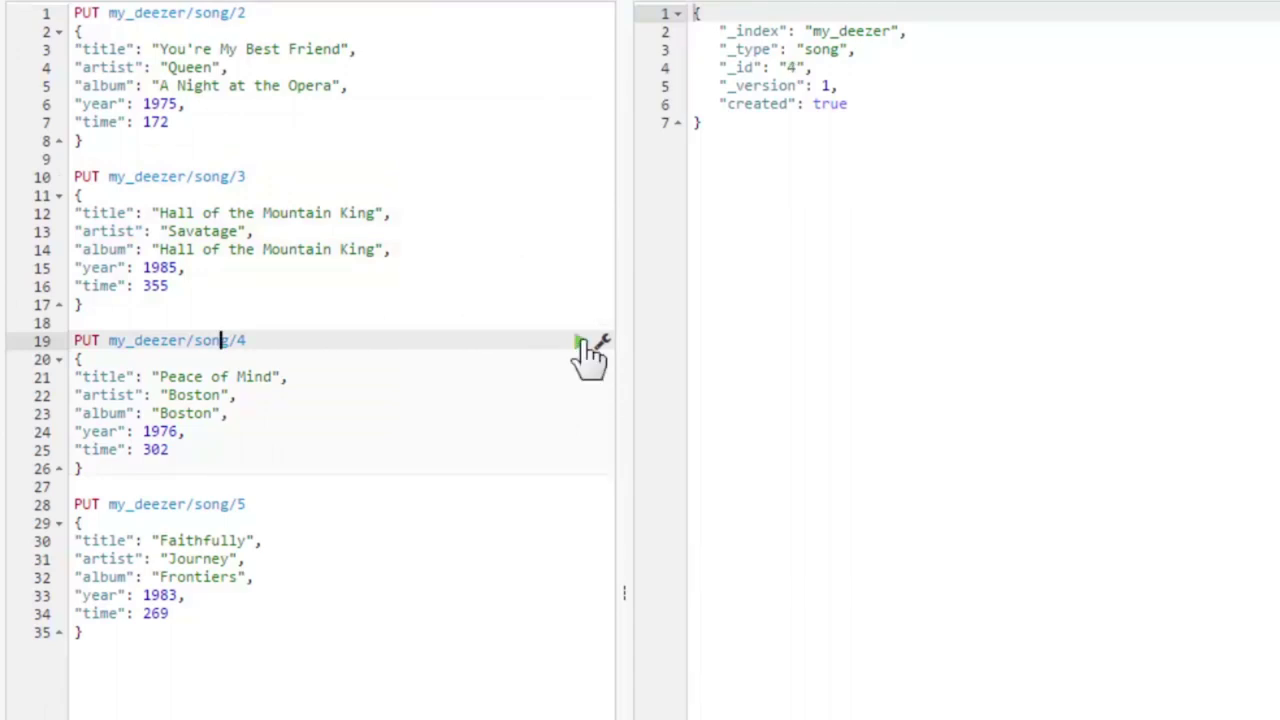
{"action": "left_click", "coordinate": [194, 504]}
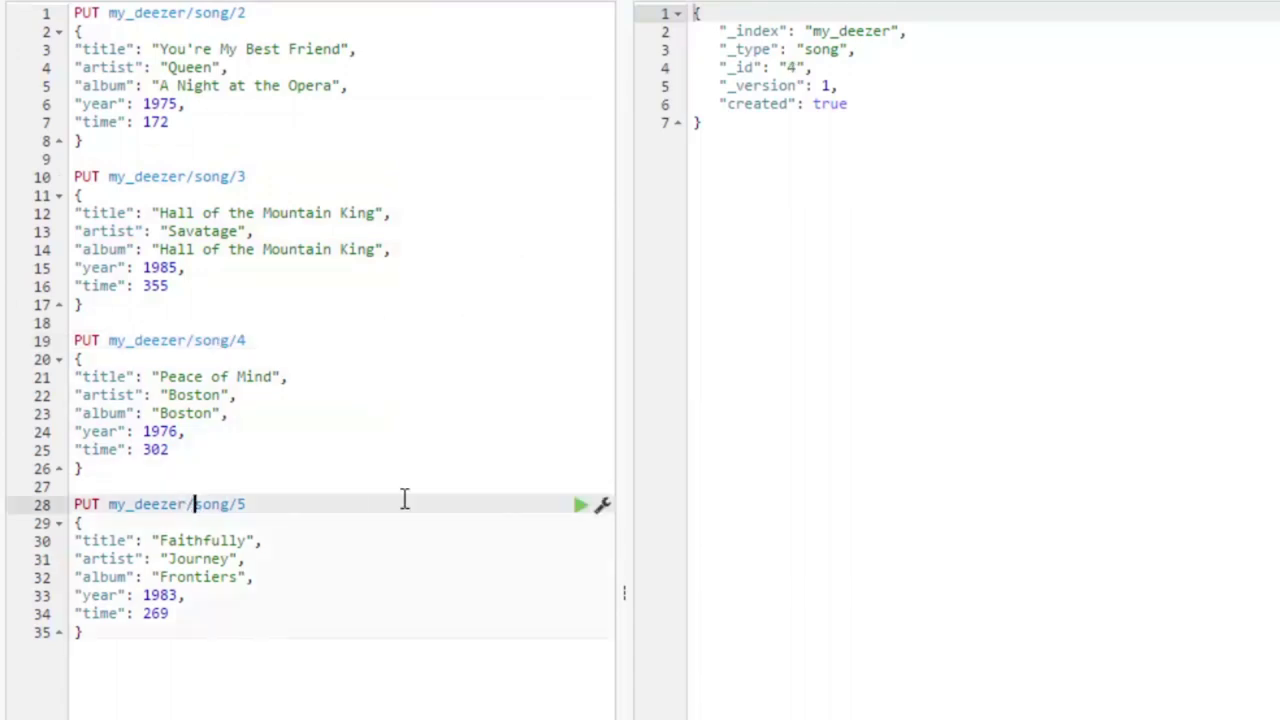
{"action": "left_click", "coordinate": [580, 505]}
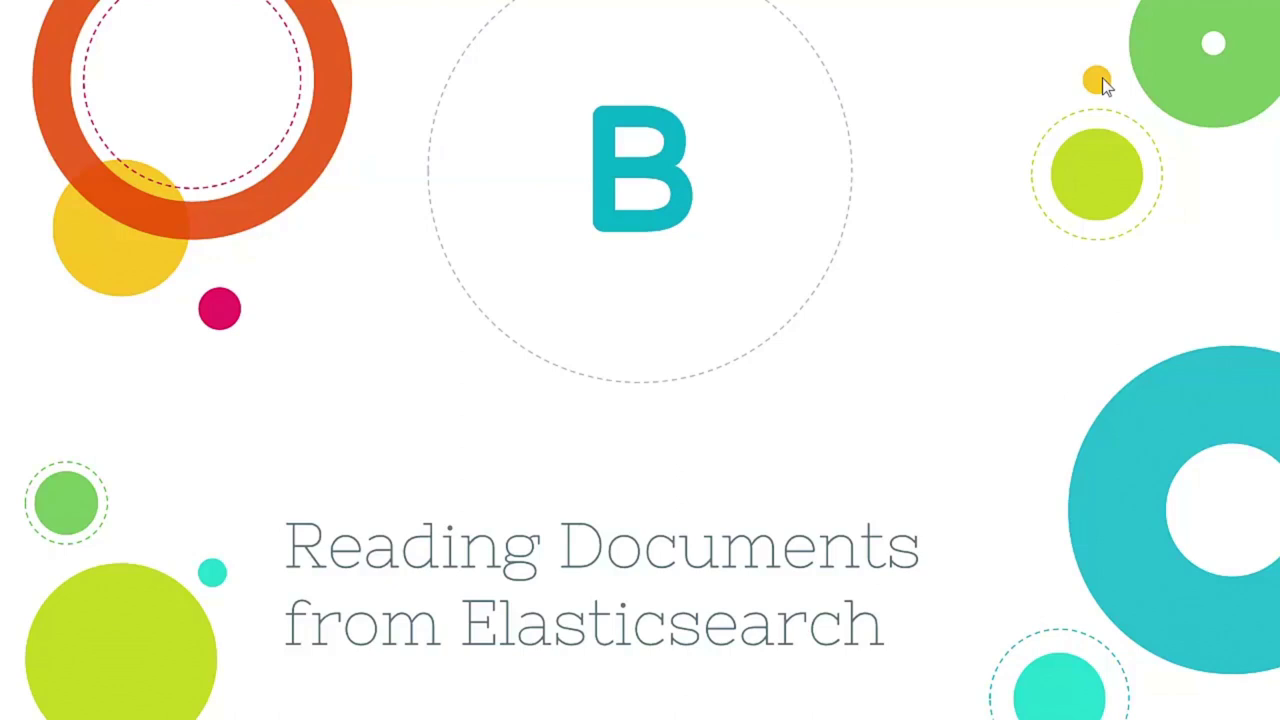
{"action": "key", "text": "Right"}
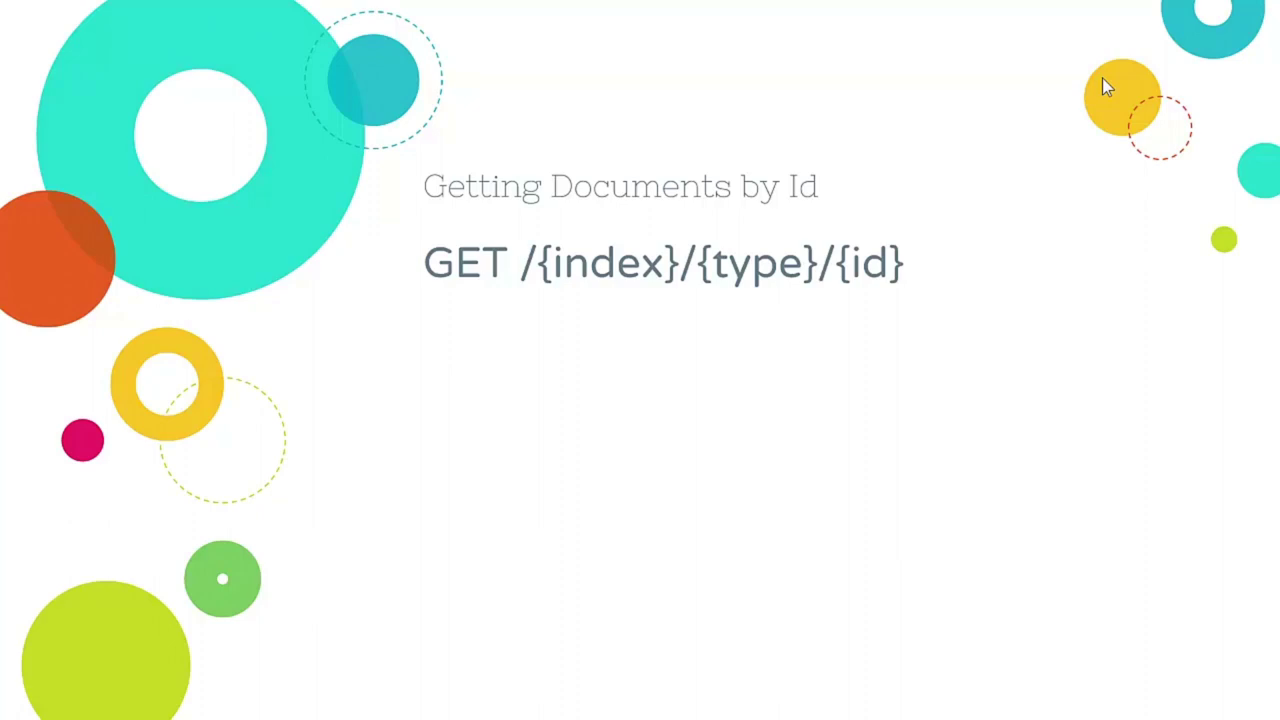
{"action": "key", "text": "Right"}
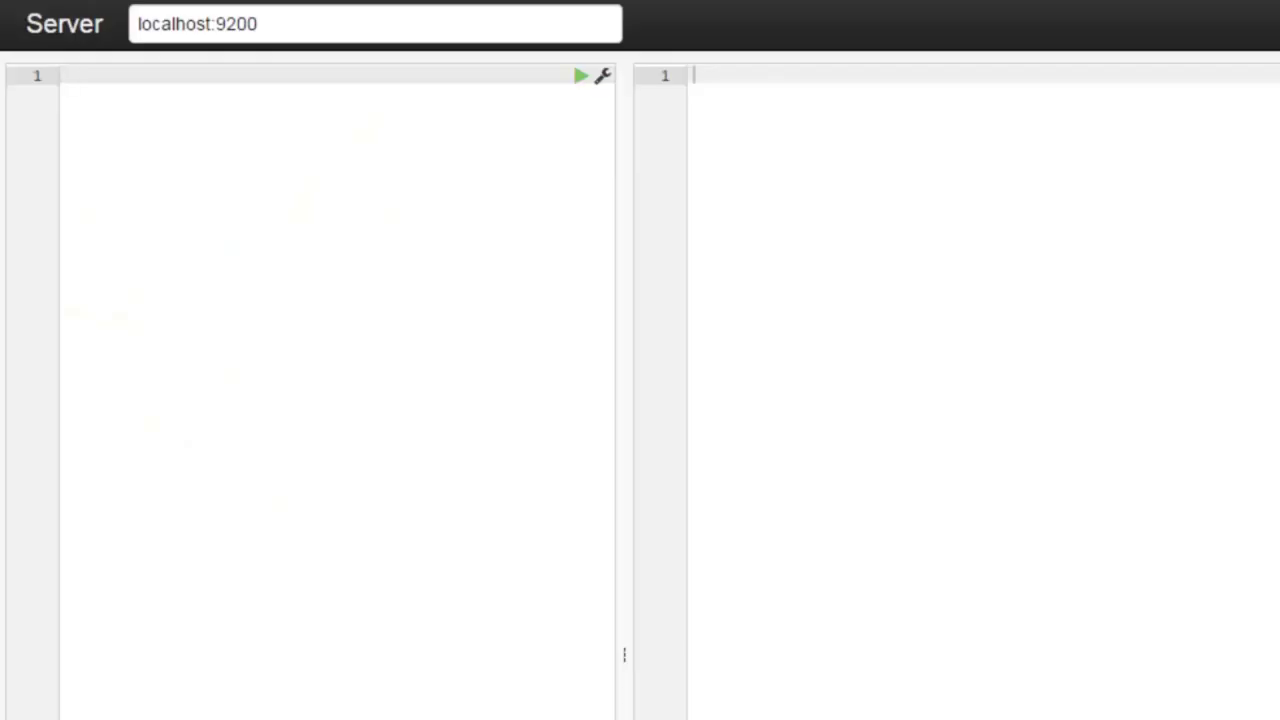
- Retrieve the document with id 3 by writing and submitting the request GET my_deezer/song/3
{"action": "type", "text": "GET "}
{"action": "type", "text": "my"}
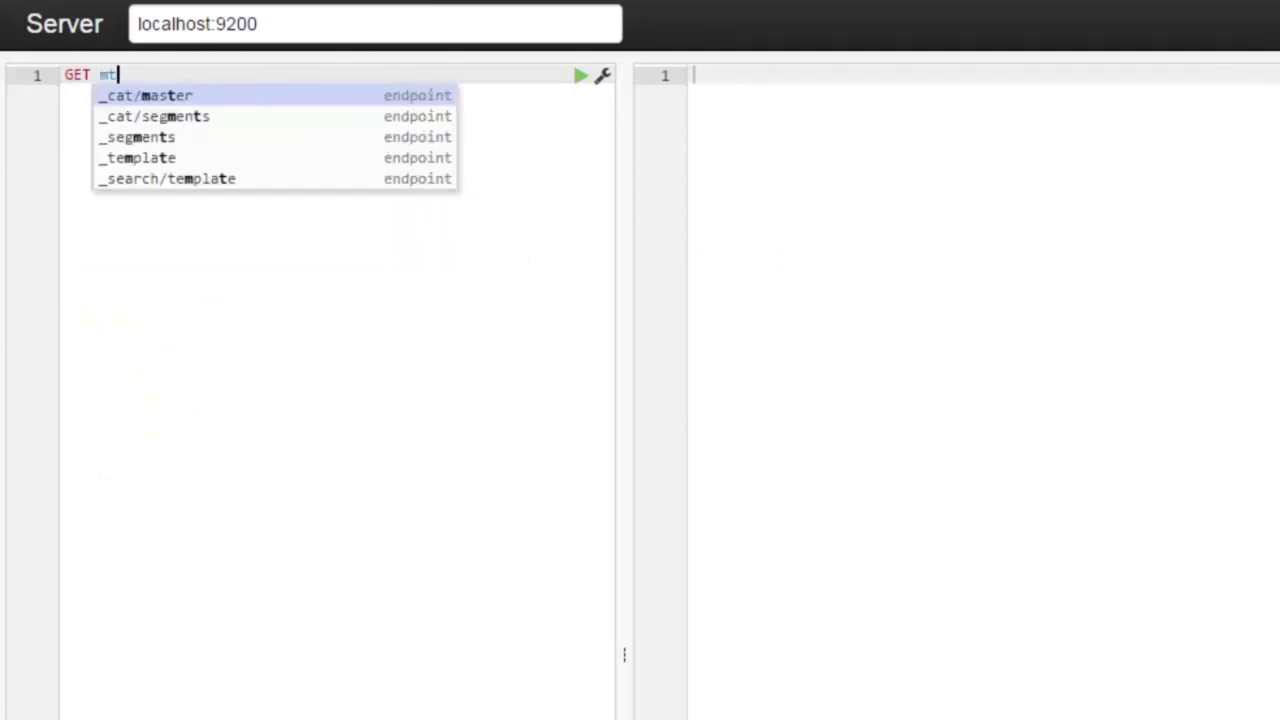
{"action": "type", "text": "_deez"}
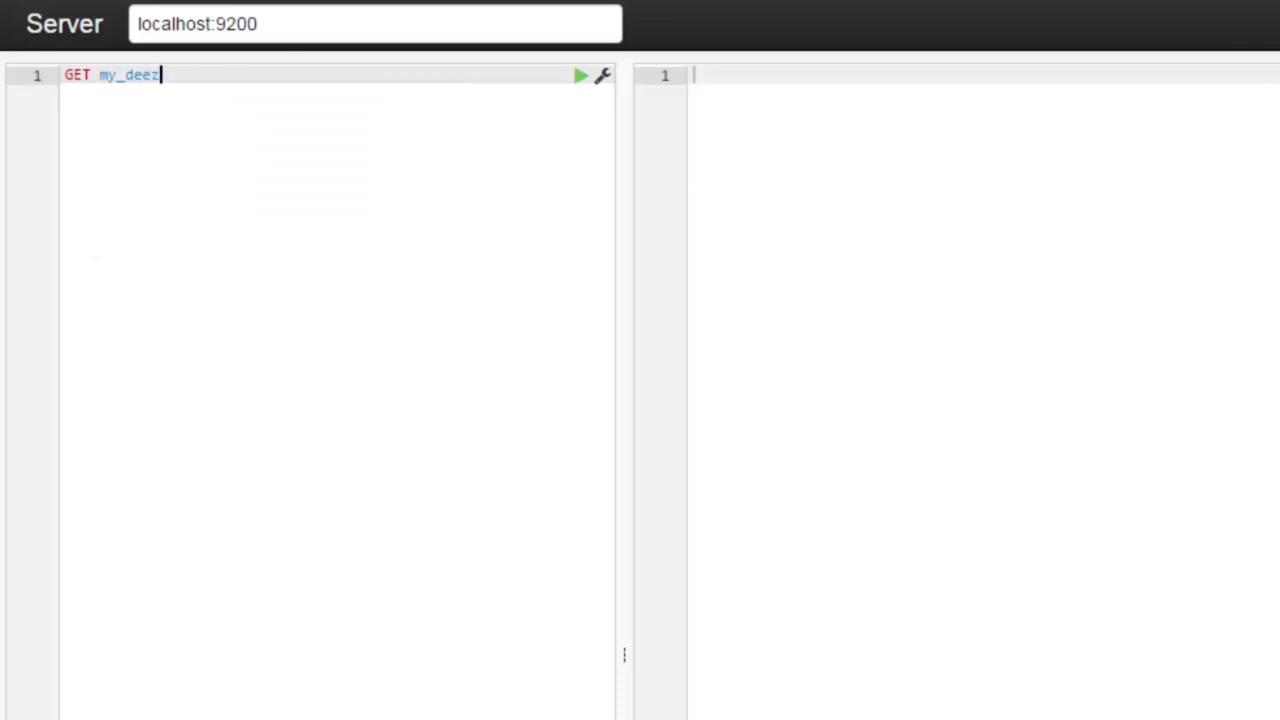
{"action": "type", "text": "er/song/"}
{"action": "type", "text": "3"}
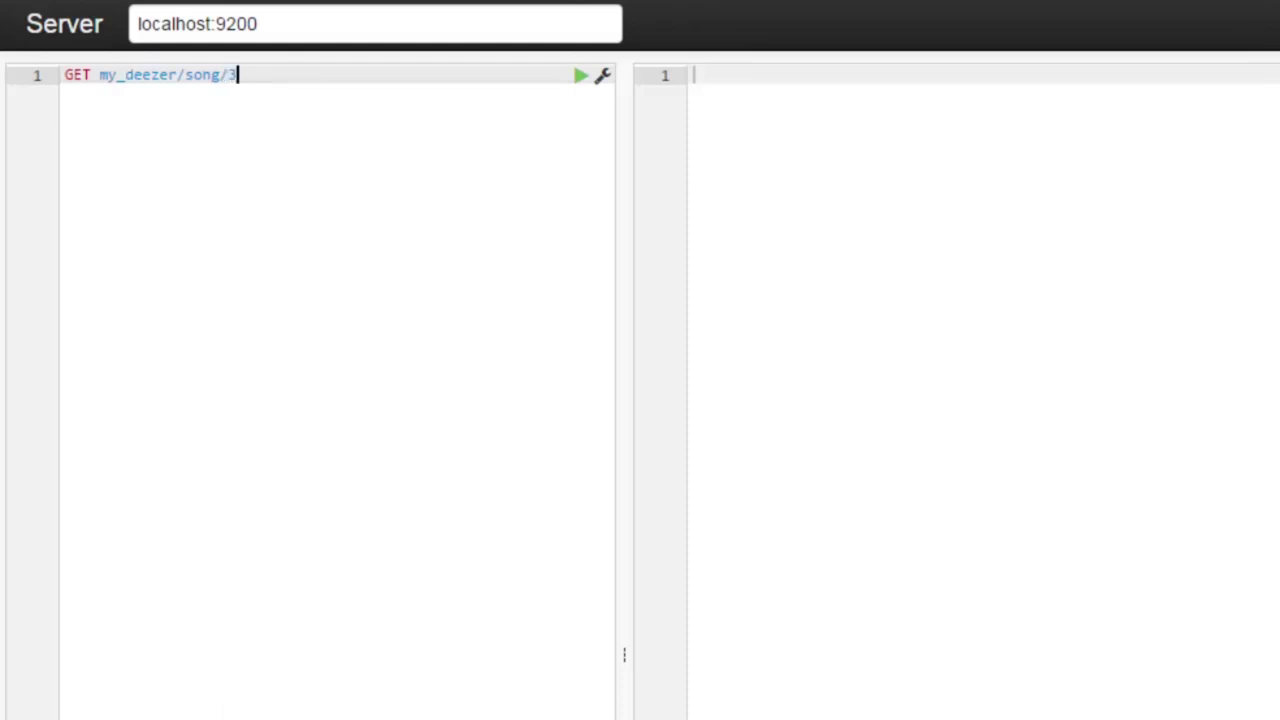
{"action": "left_click", "coordinate": [579, 75]}
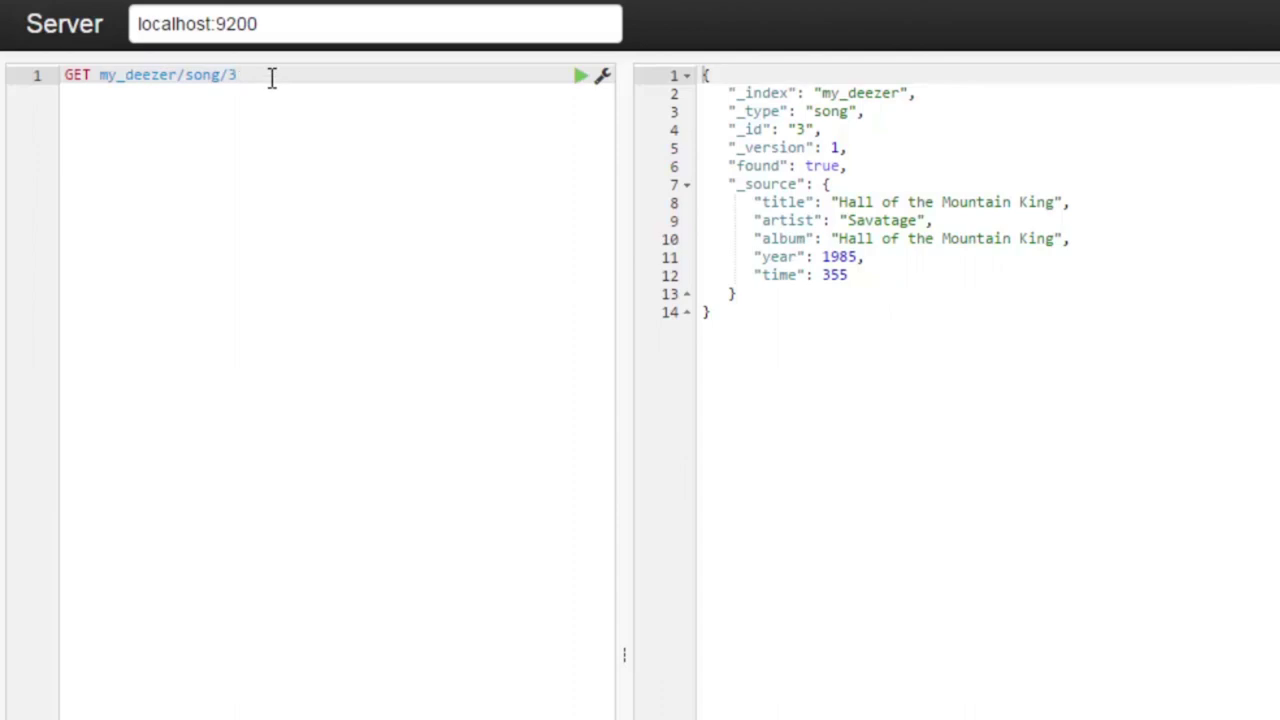
- Retrieve only the album and artist of song 1 by submitting GET my_deezer/song/1?_source=album,artist
{"action": "key", "text": "BackSpace"}
{"action": "type", "text": "1?_source=albu"}
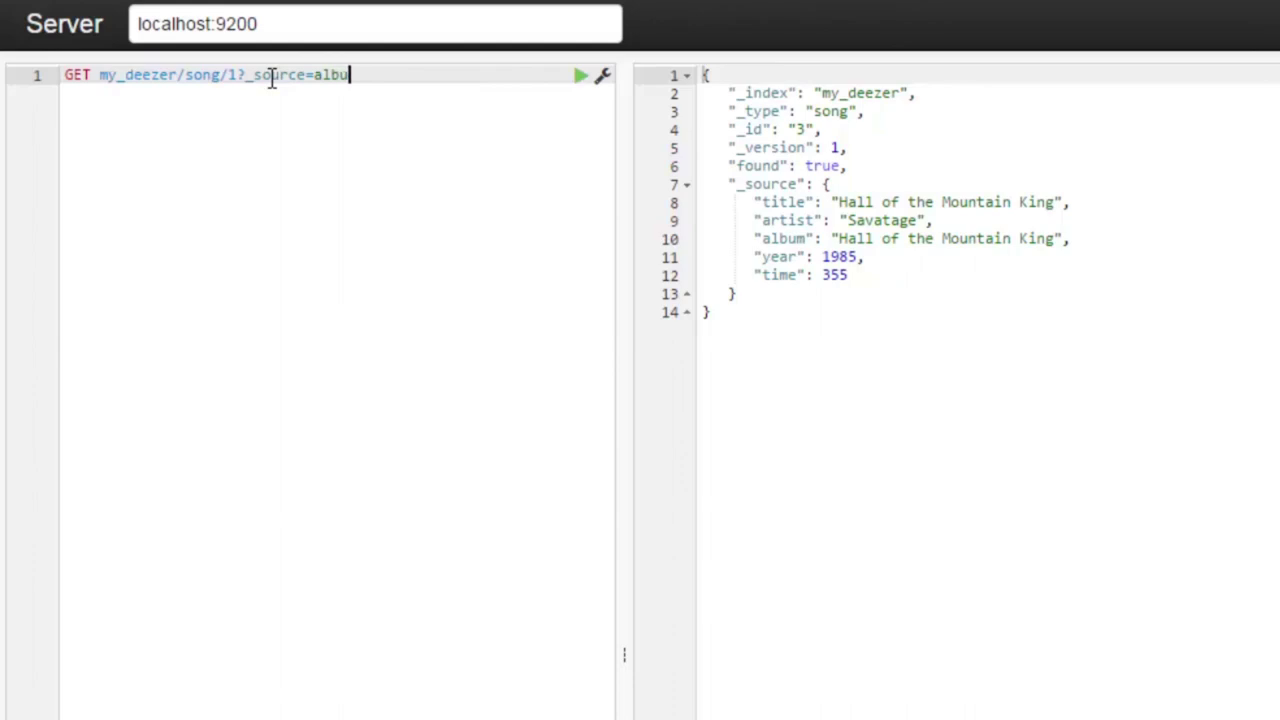
{"action": "type", "text": "m,artist"}
{"action": "left_click", "coordinate": [584, 76]}
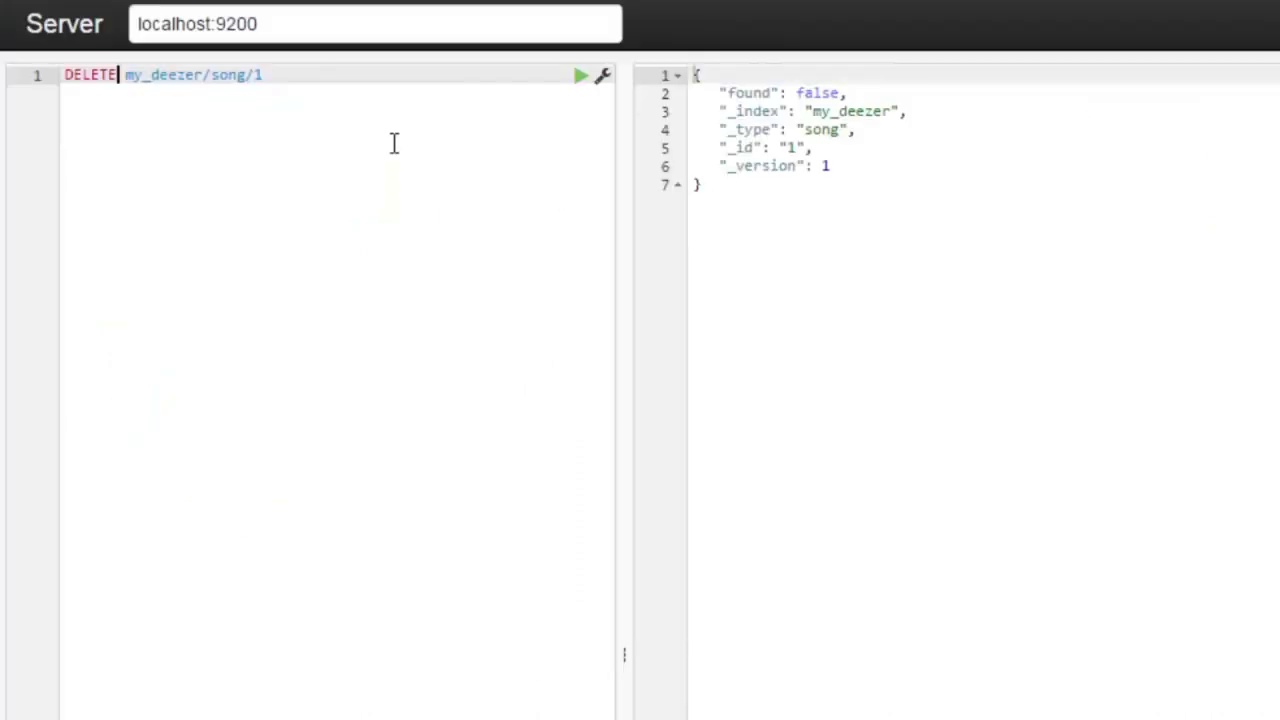
- Replace the DELETE request with PUT my_deezer/song/6 and an empty JSON body
{"action": "key", "text": "ctrl+a"}
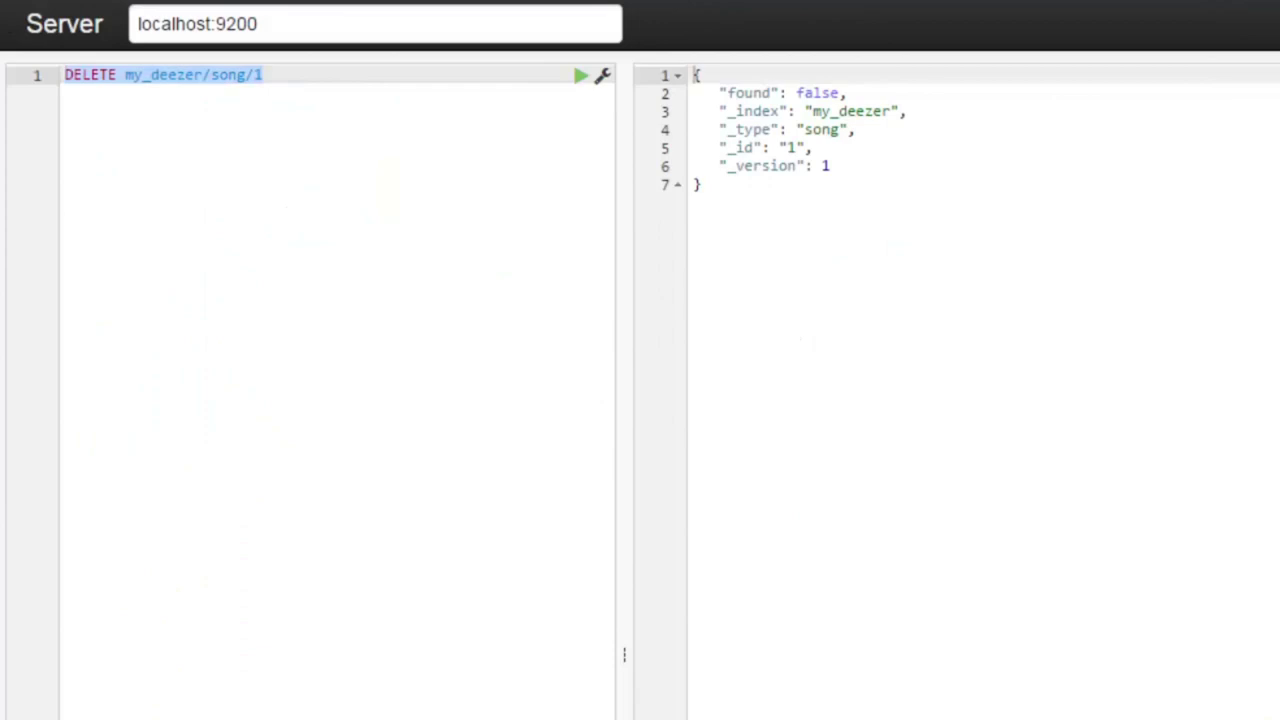
{"action": "type", "text": "PUT"}
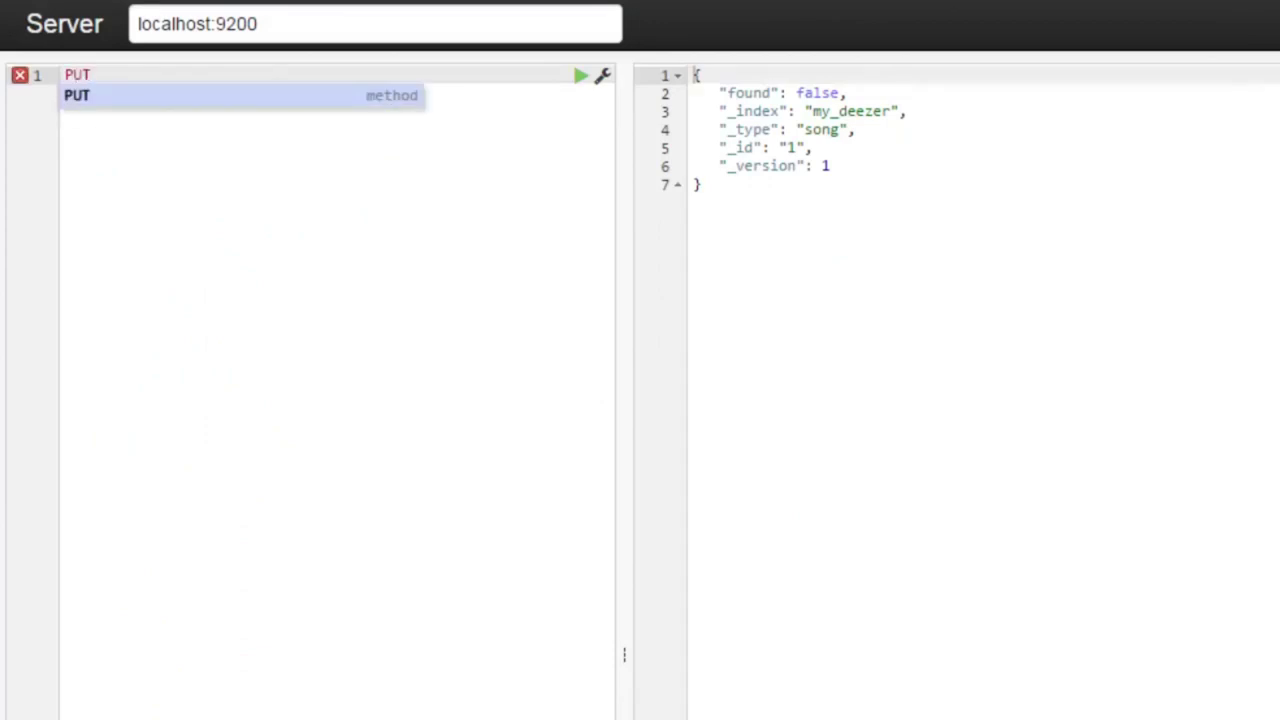
{"action": "type", "text": " my_"}
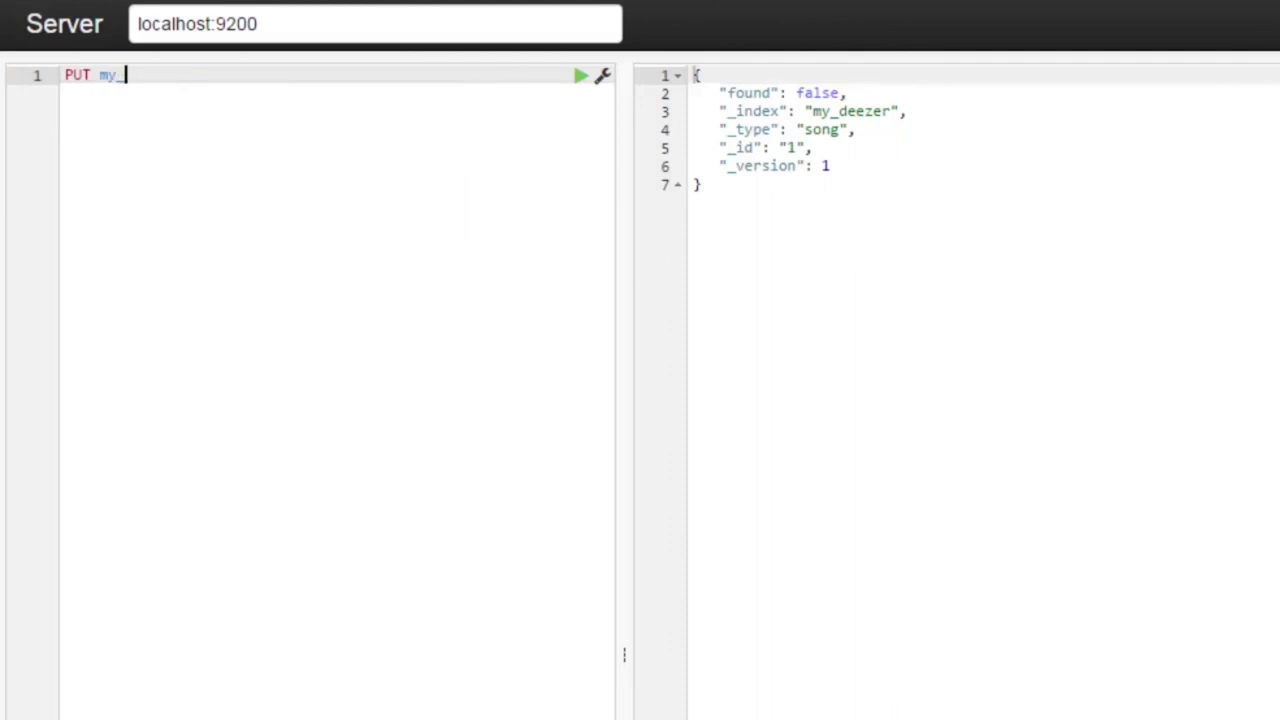
{"action": "type", "text": "deezer/song"}
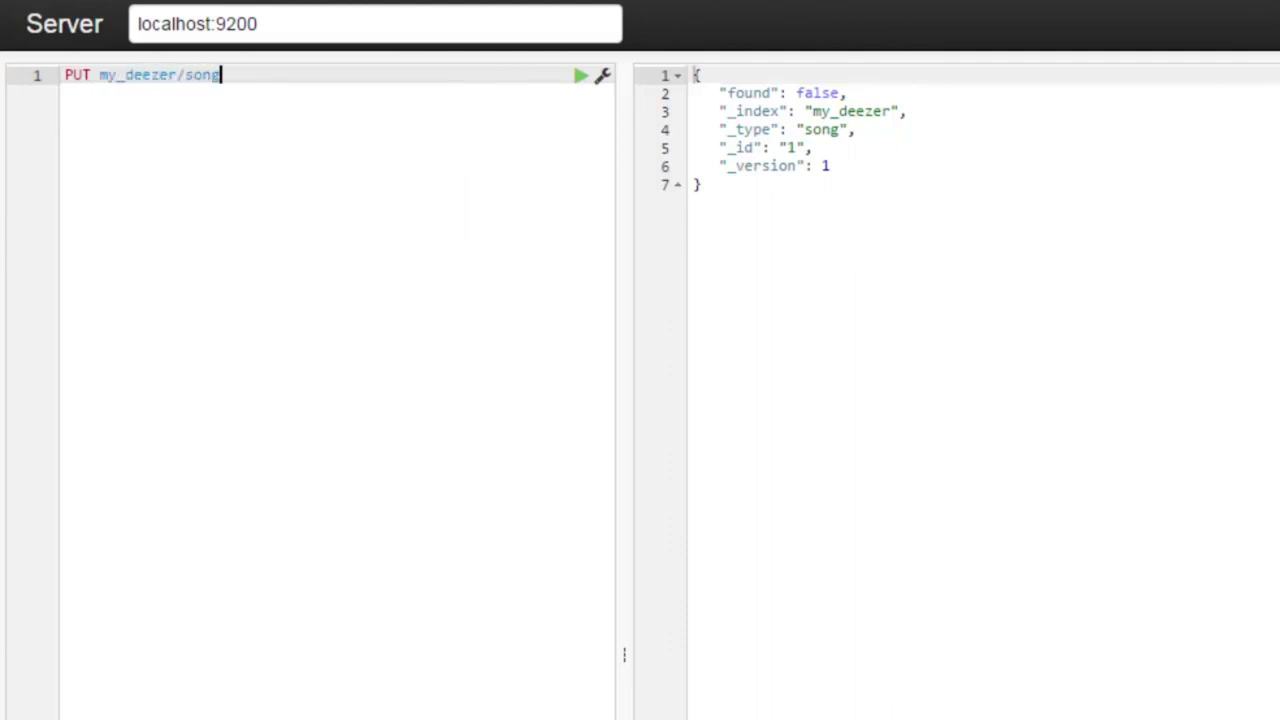
{"action": "type", "text": "/6"}
{"action": "key", "text": "Return"}
{"action": "type", "text": "{"}
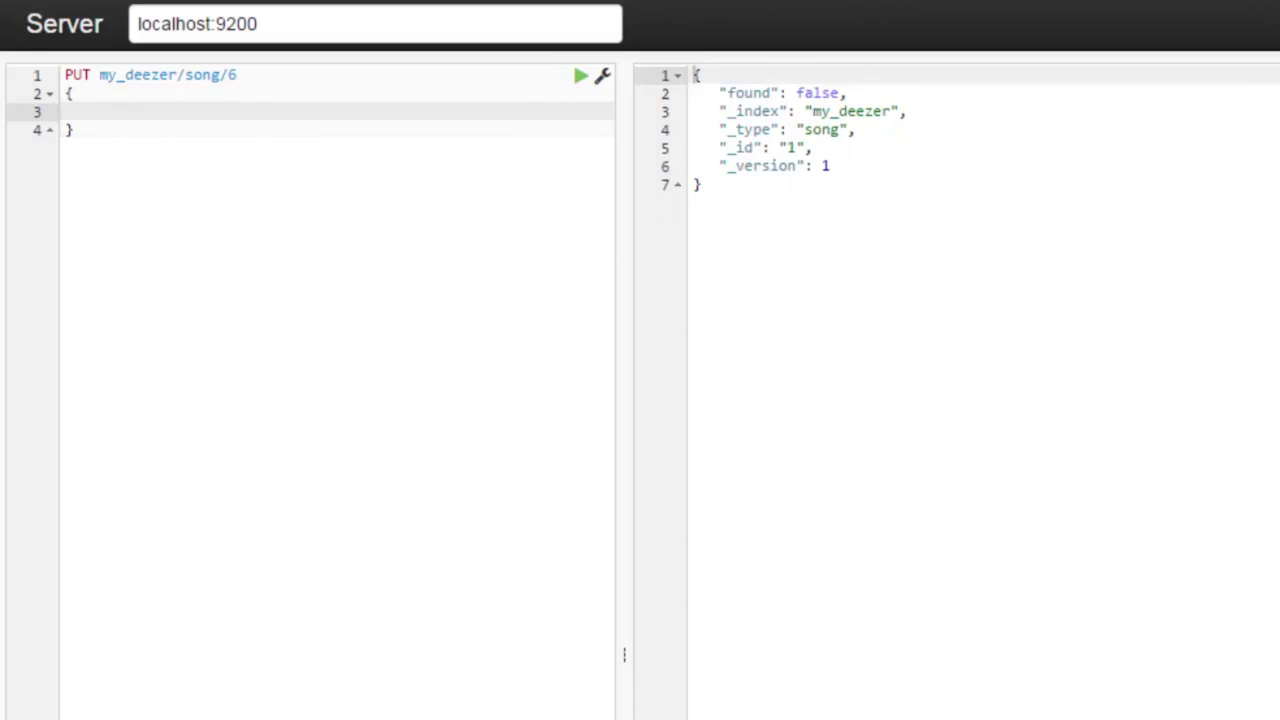
- Add the title field with the value "I cant hold back" to the JSON body of song 6
{"action": "type", "text": "\"title"}
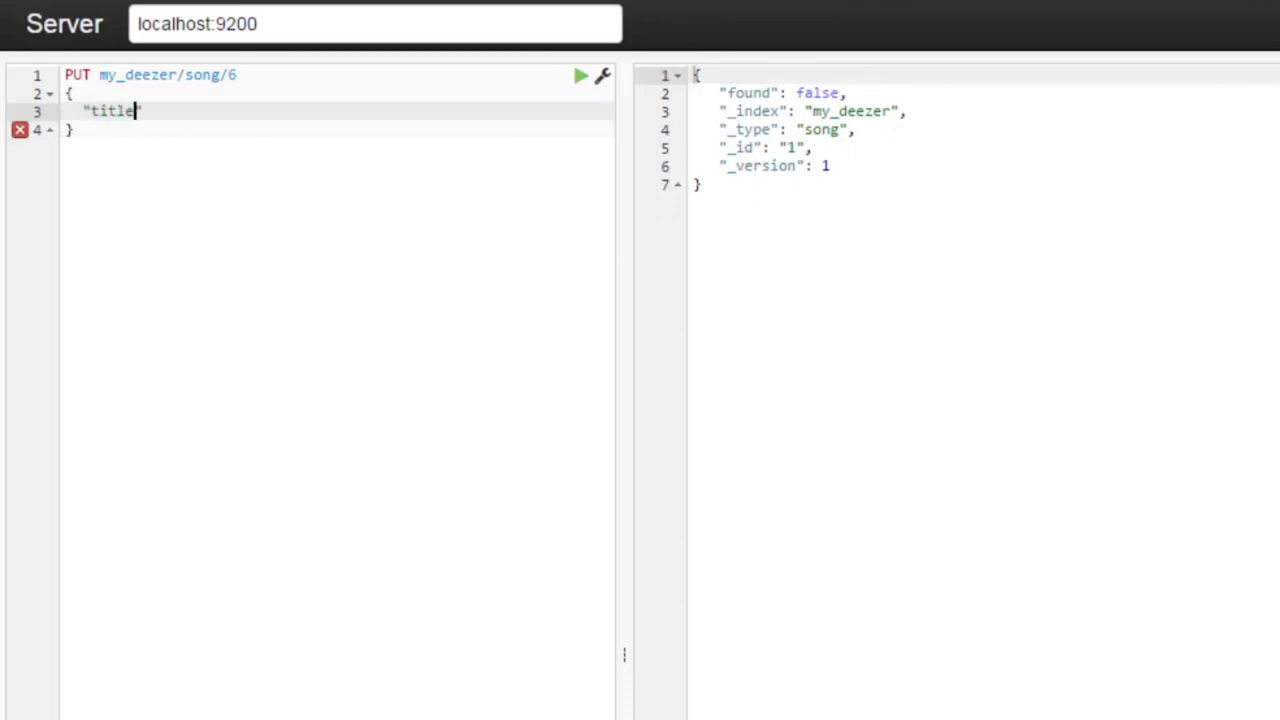
{"action": "left_click", "coordinate": [74, 93]}
{"action": "left_click", "coordinate": [143, 111]}
{"action": "type", "text": ": \"\""}
{"action": "key", "text": "Left"}
{"action": "type", "text": "I cant"}
{"action": "type", "text": " hold back"}
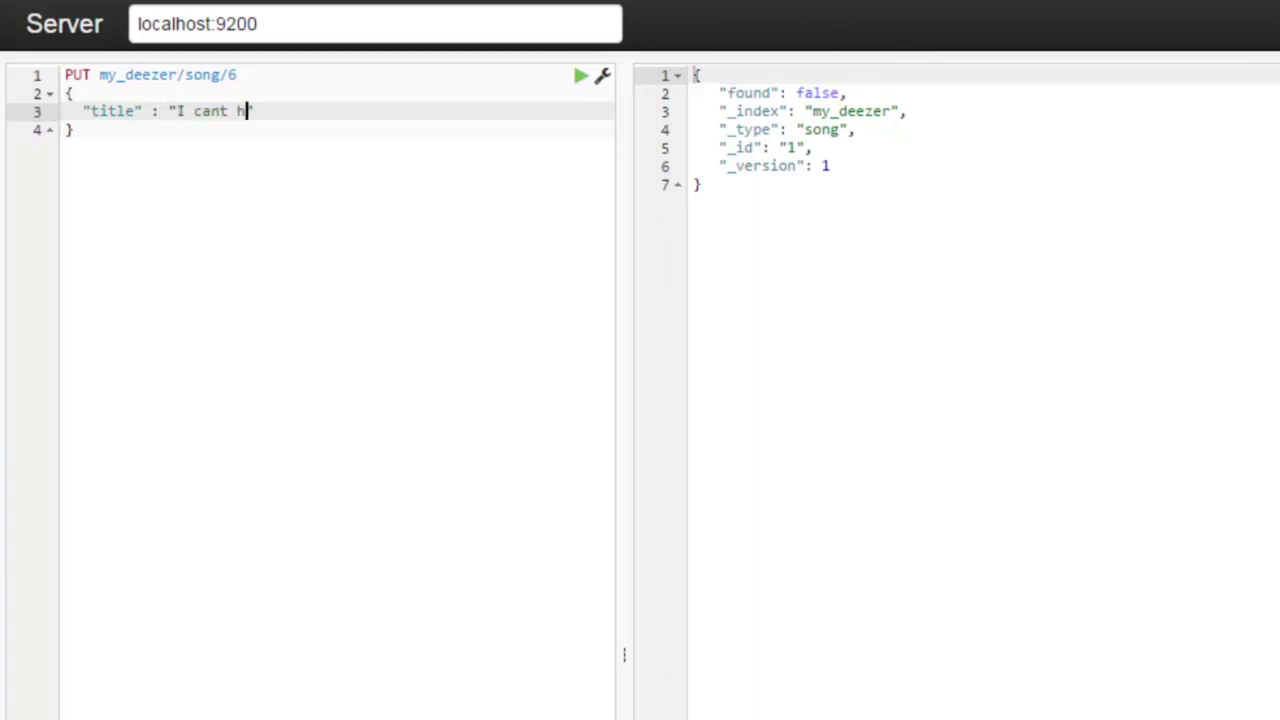
{"action": "key", "text": "Right"}
{"action": "type", "text": ","}
{"action": "key", "text": "Return"}
- Add the artist field "Survivor" and the album field "Vital Signs" to the JSON body of song 6
{"action": "type", "text": "\"arti"}
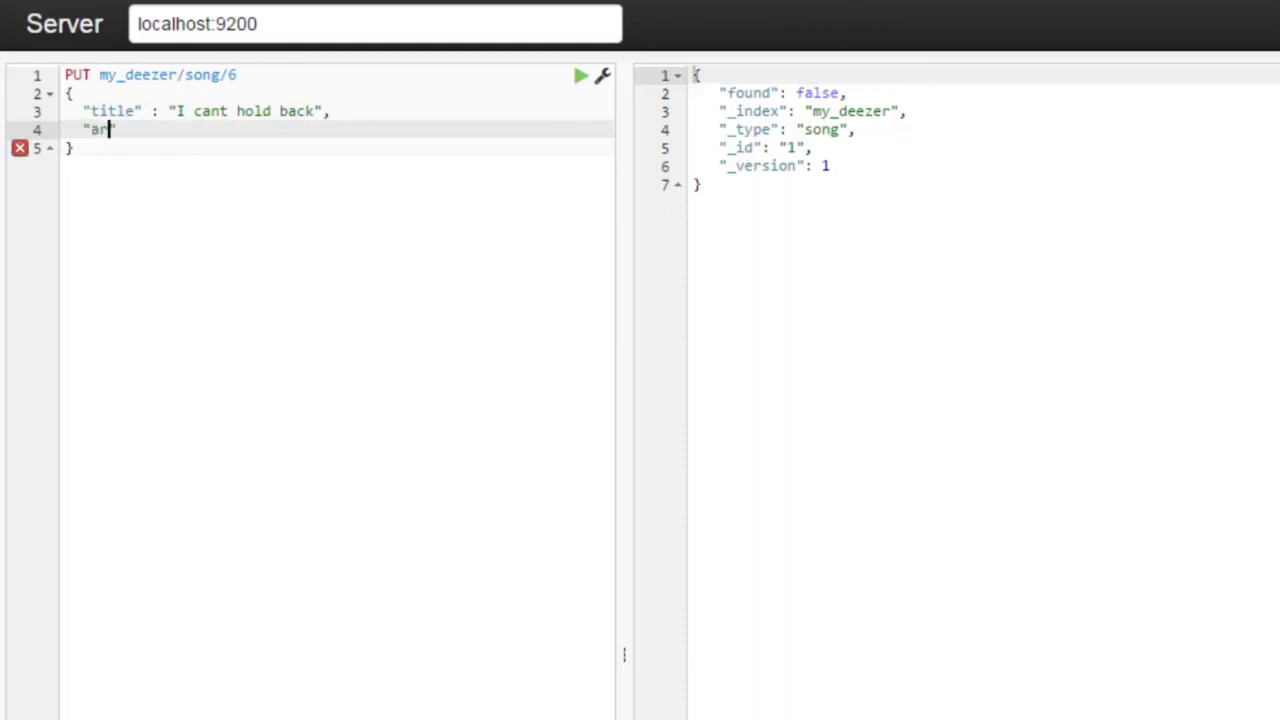
{"action": "key", "text": "BackSpace"}
{"action": "key", "text": "BackSpace"}
{"action": "type", "text": "tist\": \"Survi"}
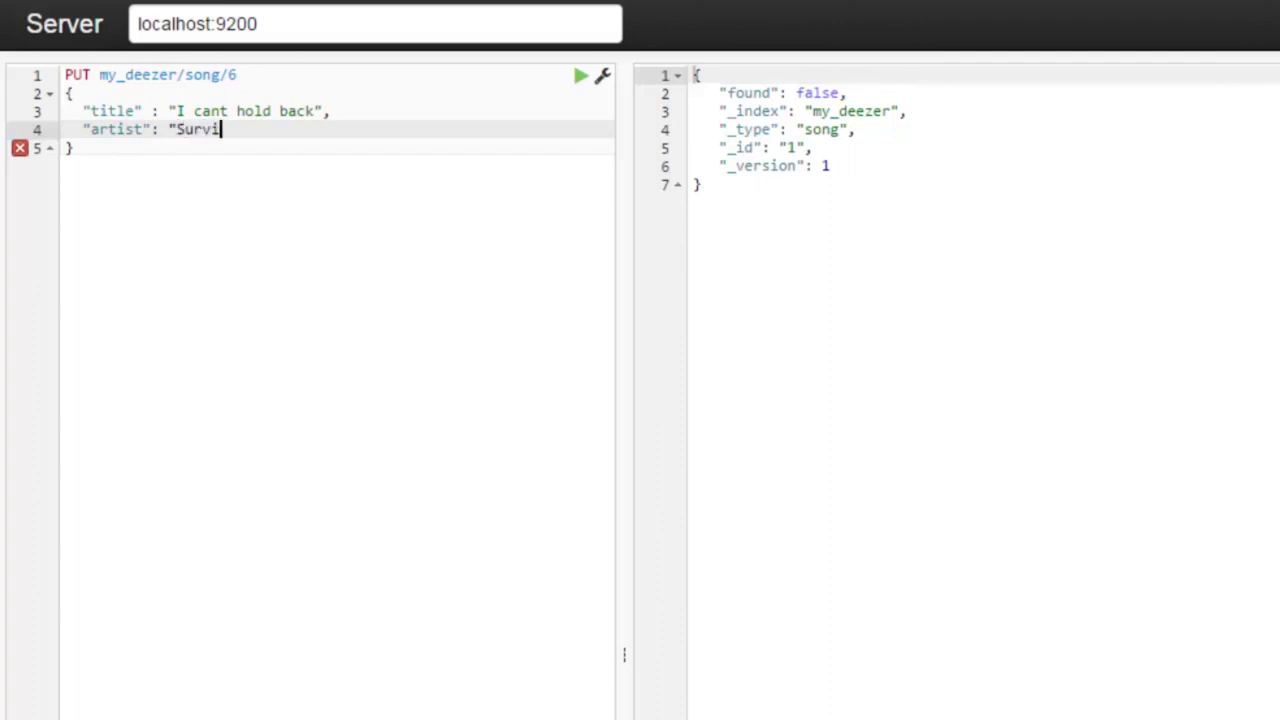
{"action": "type", "text": "vor\","}
{"action": "key", "text": "Return"}
{"action": "type", "text": "\""}
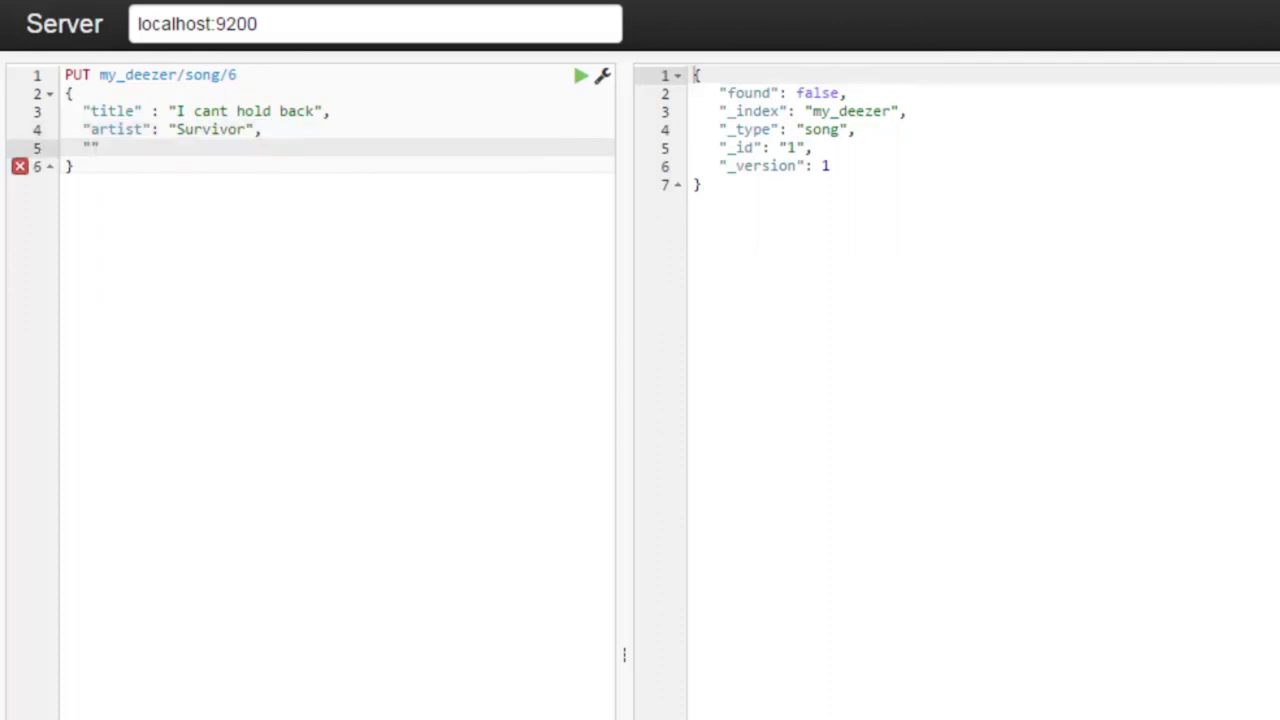
{"action": "type", "text": "album\": \"Vital "}
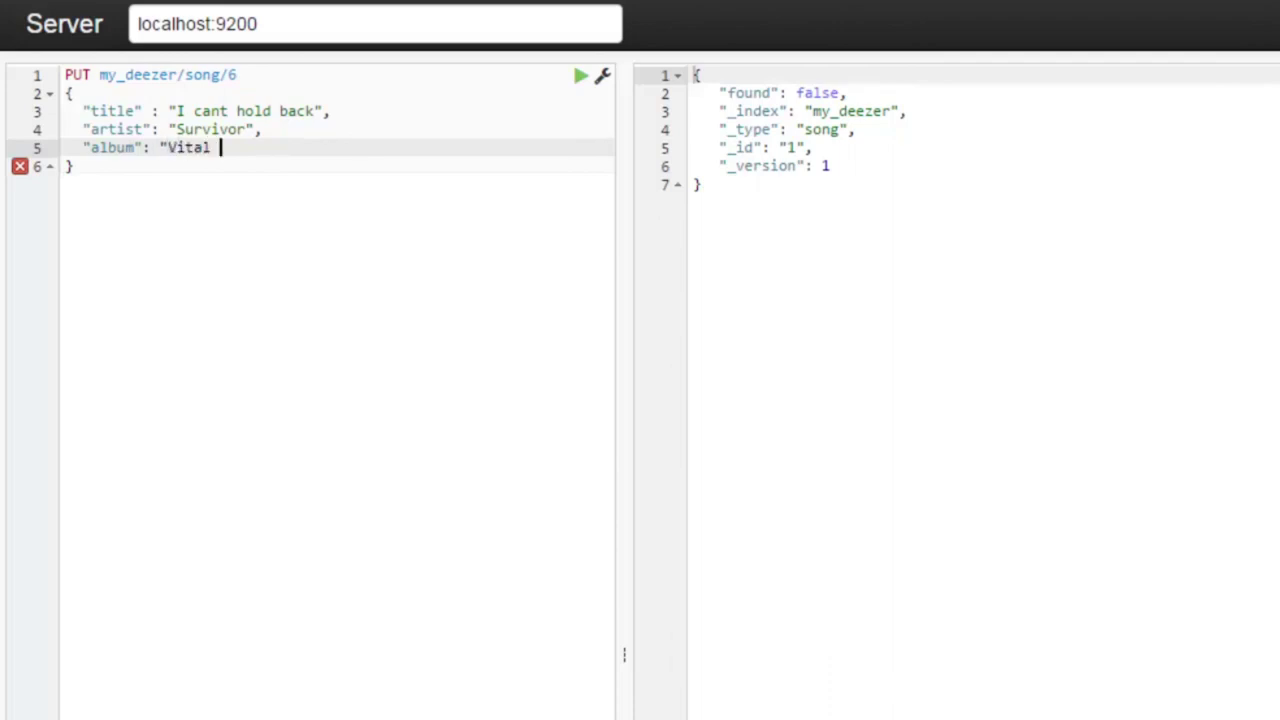
{"action": "type", "text": "Signs\","}
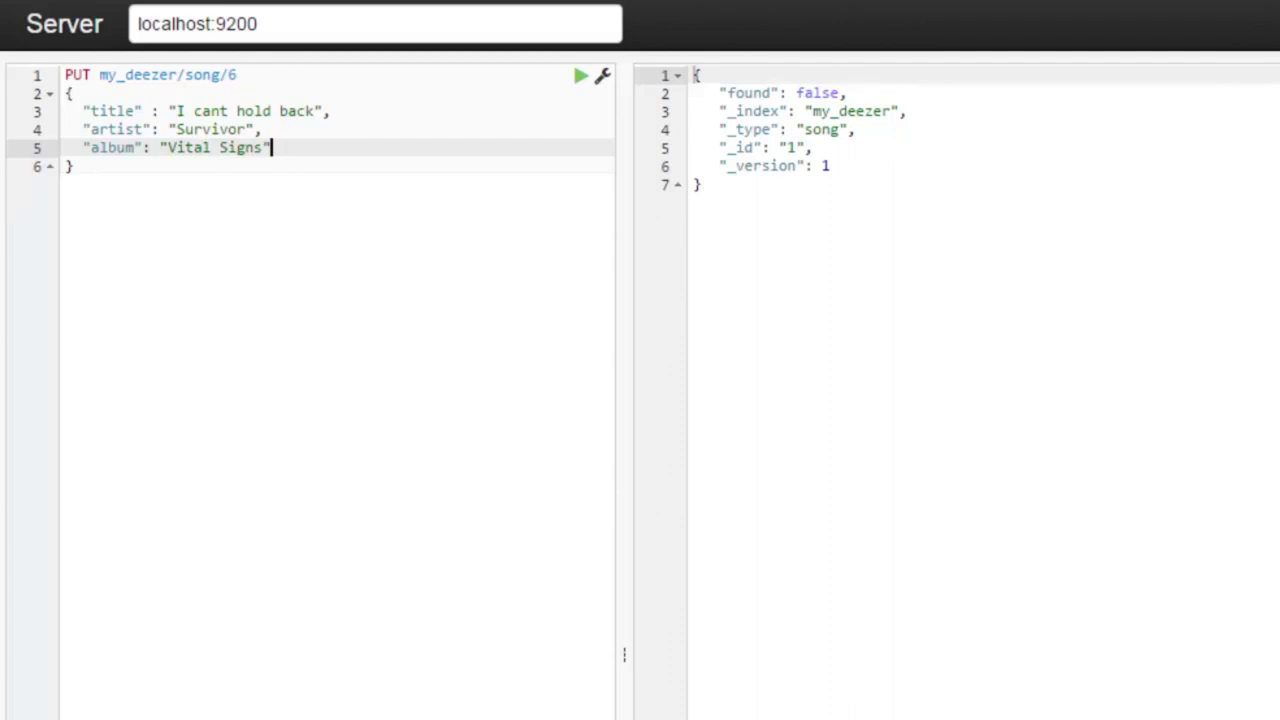
- Complete the song 6 body with year 1984 and time 260, and submit the PUT request
{"action": "key", "text": "Return"}
{"action": "type", "text": "\"year\": \""}
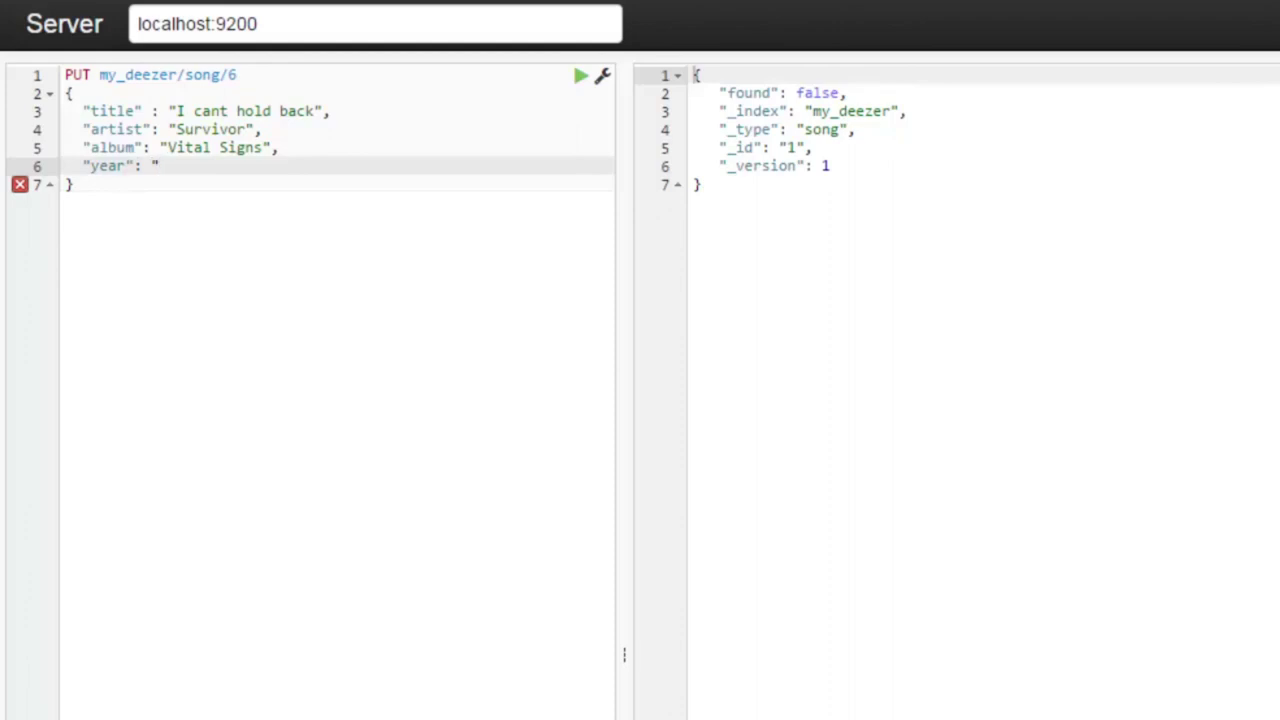
{"action": "key", "text": "BackSpace"}
{"action": "type", "text": "1984,"}
{"action": "key", "text": "Return"}
{"action": "type", "text": "\"time\": "}
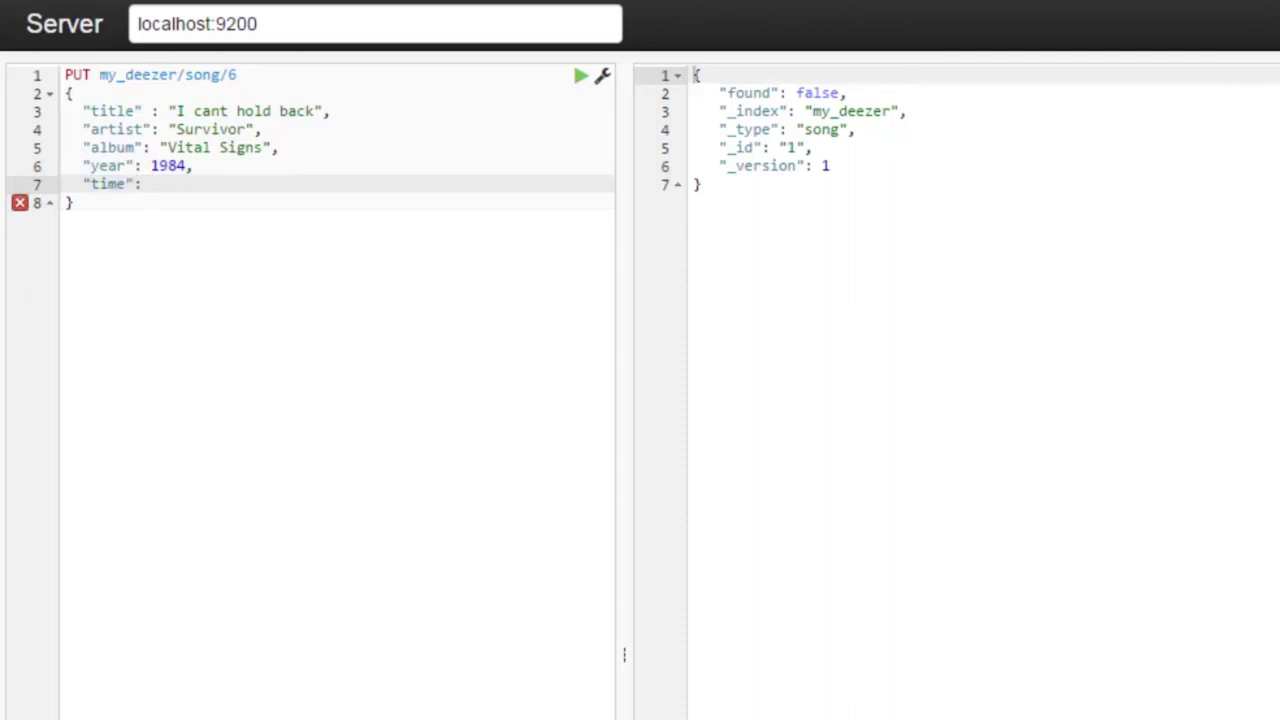
{"action": "type", "text": "260"}
{"action": "left_click", "coordinate": [580, 77]}
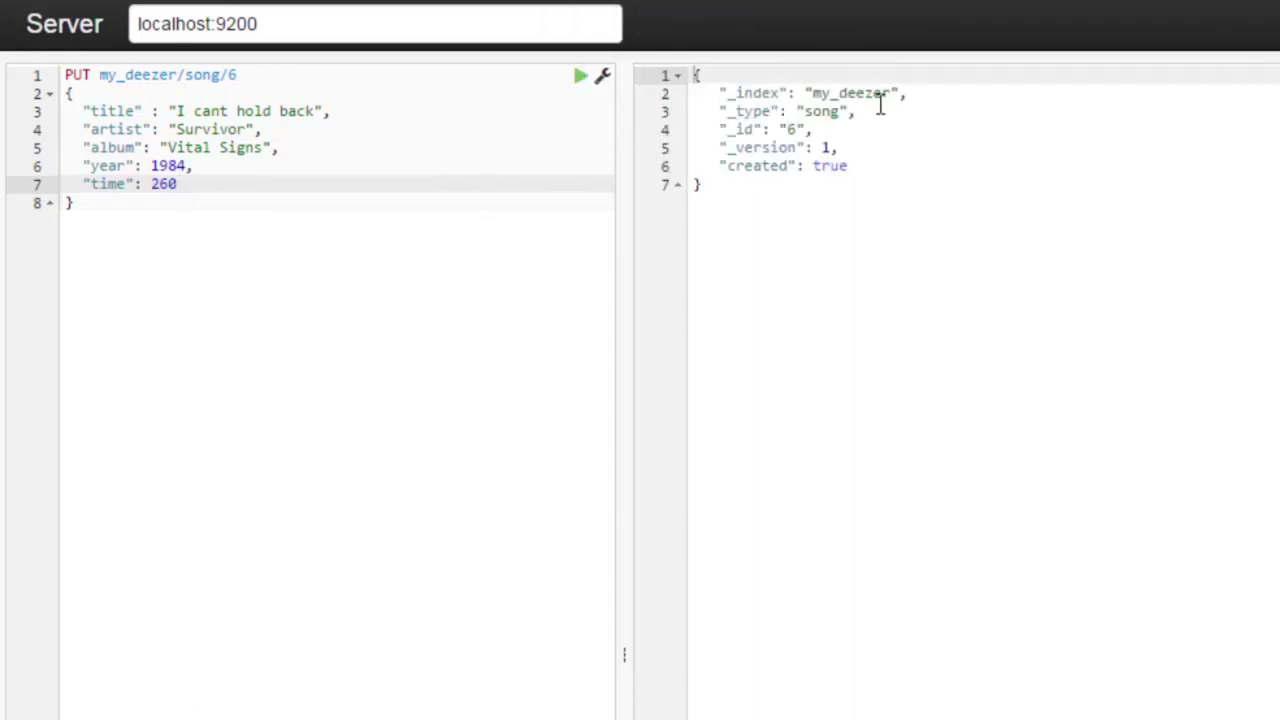
{"action": "double_click", "coordinate": [829, 166]}
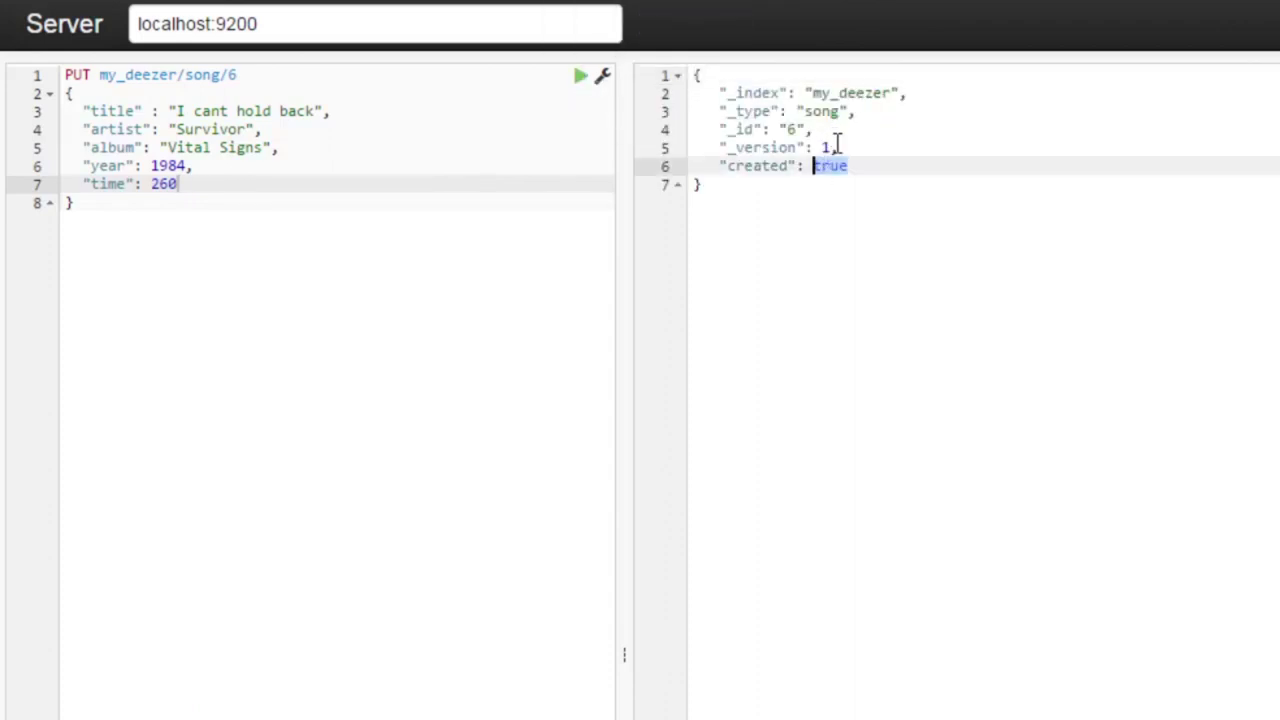
{"action": "double_click", "coordinate": [823, 148]}
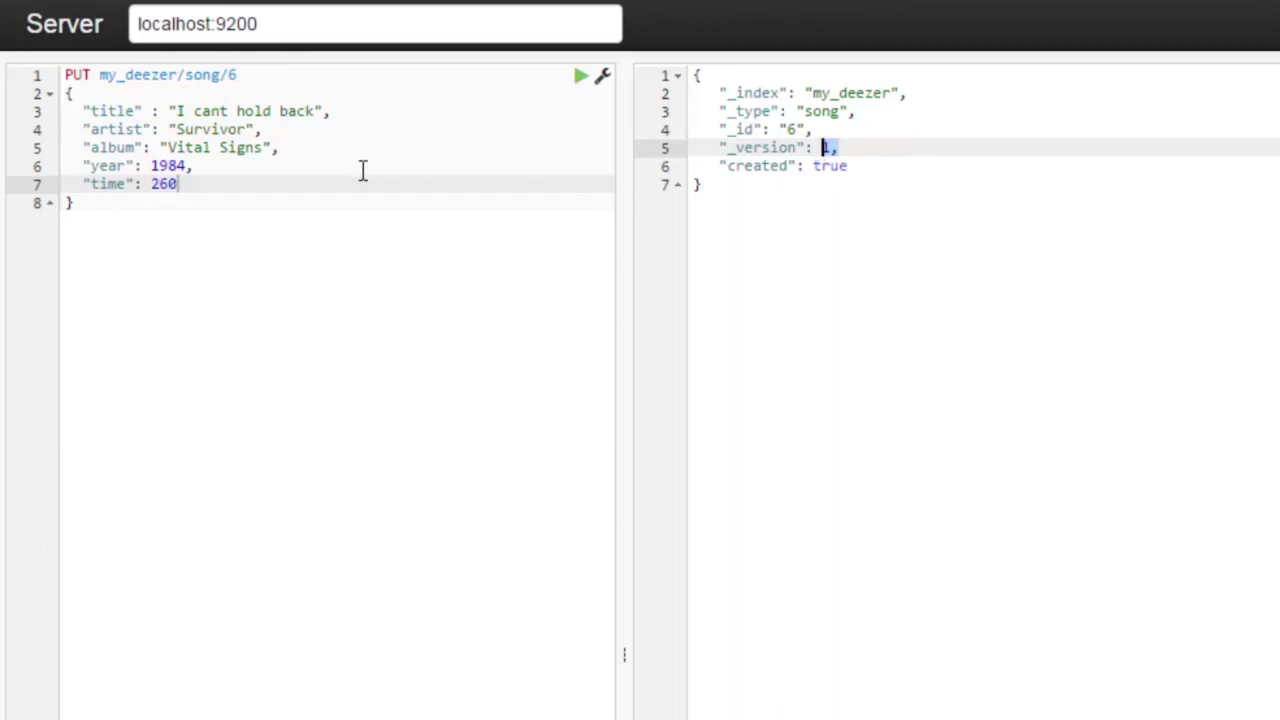
- Set the time value of song 6 to 300 and resubmit the PUT request
{"action": "double_click", "coordinate": [157, 186]}
{"action": "type", "text": "300"}
{"action": "left_click", "coordinate": [578, 78]}
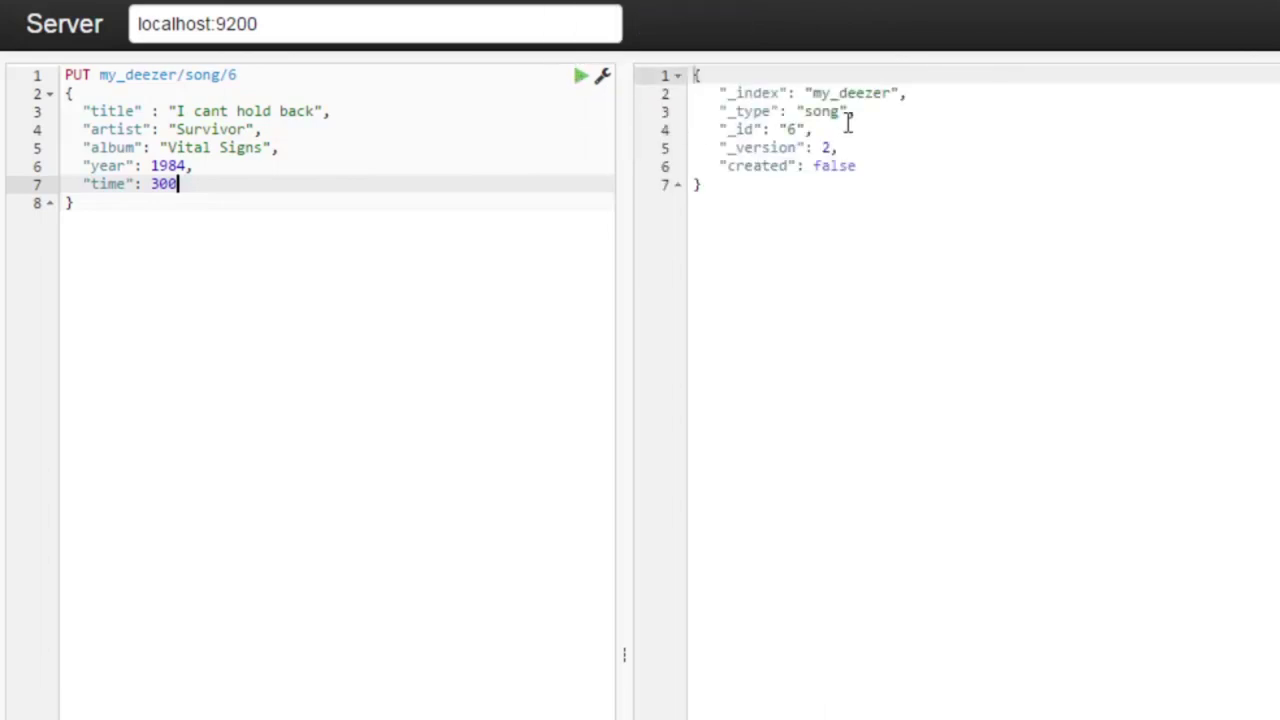
{"action": "double_click", "coordinate": [826, 166]}
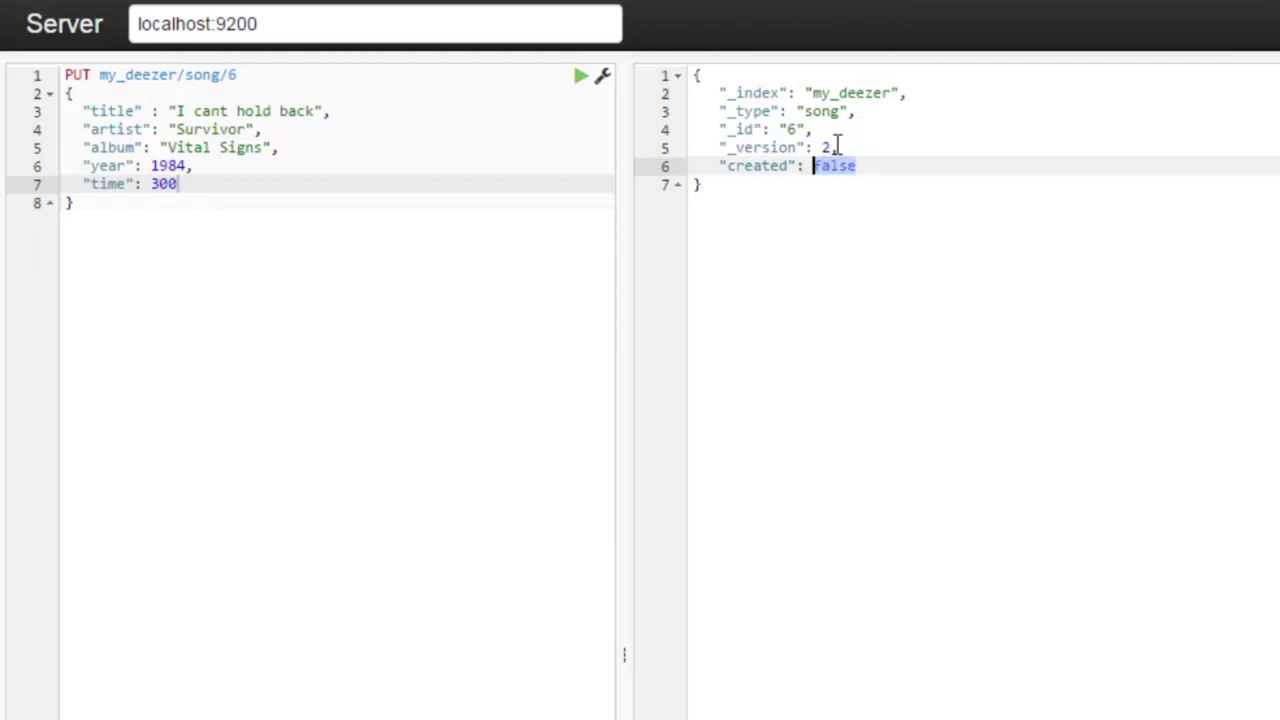
{"action": "left_click", "coordinate": [830, 147]}
{"action": "left_click", "coordinate": [813, 147], "text": "shift"}
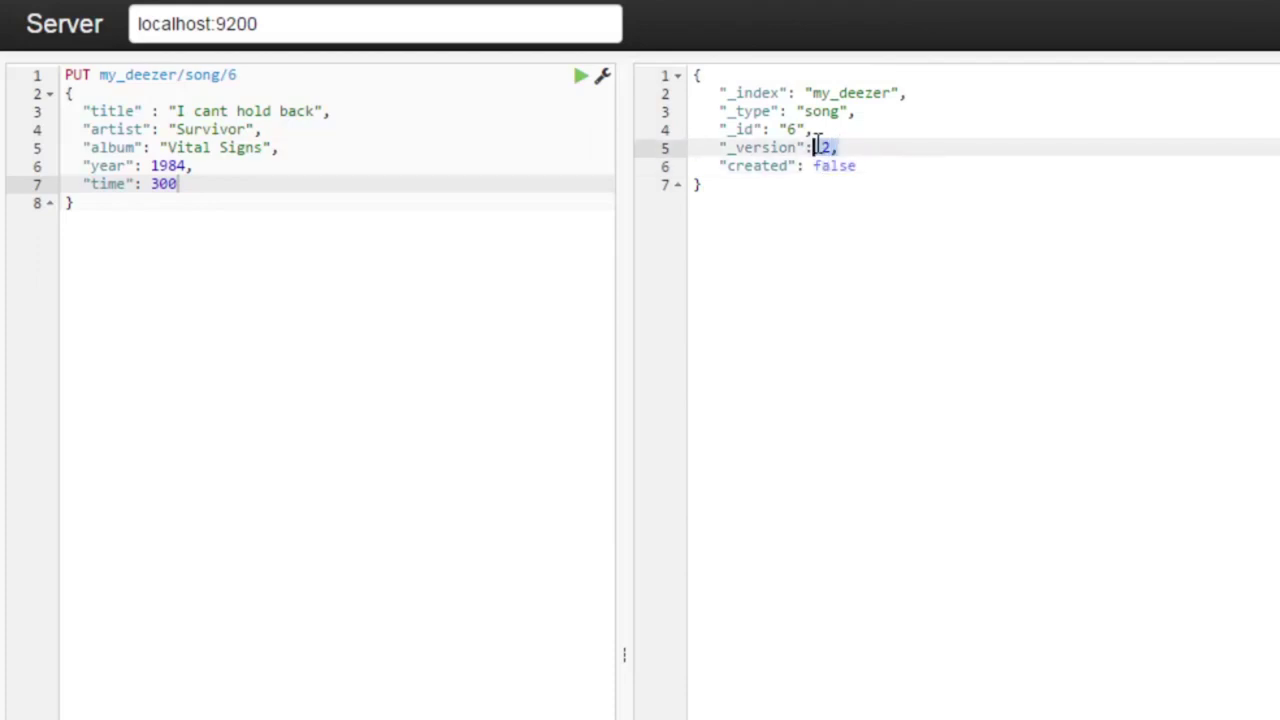
- Retrieve song 6 by removing the JSON body and submitting GET my_deezer/song/6
{"action": "left_click_drag", "start_coordinate": [123, 204], "coordinate": [55, 103]}
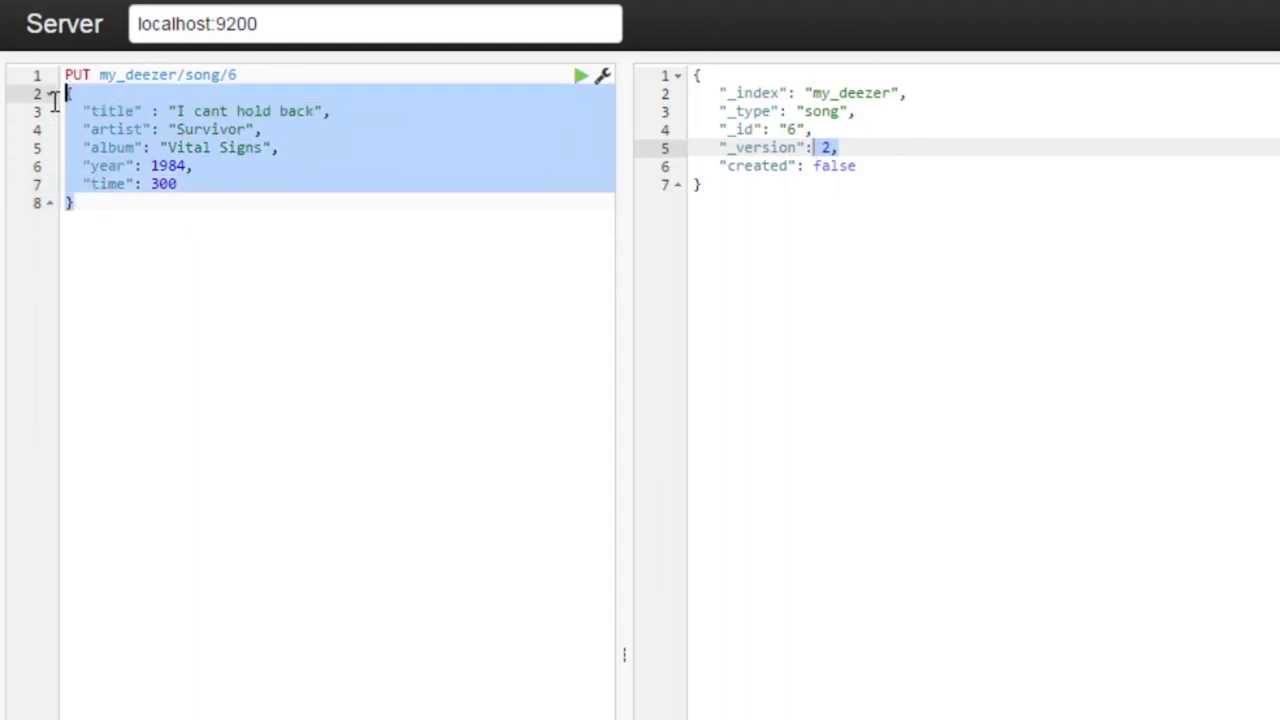
{"action": "key", "text": "Delete"}
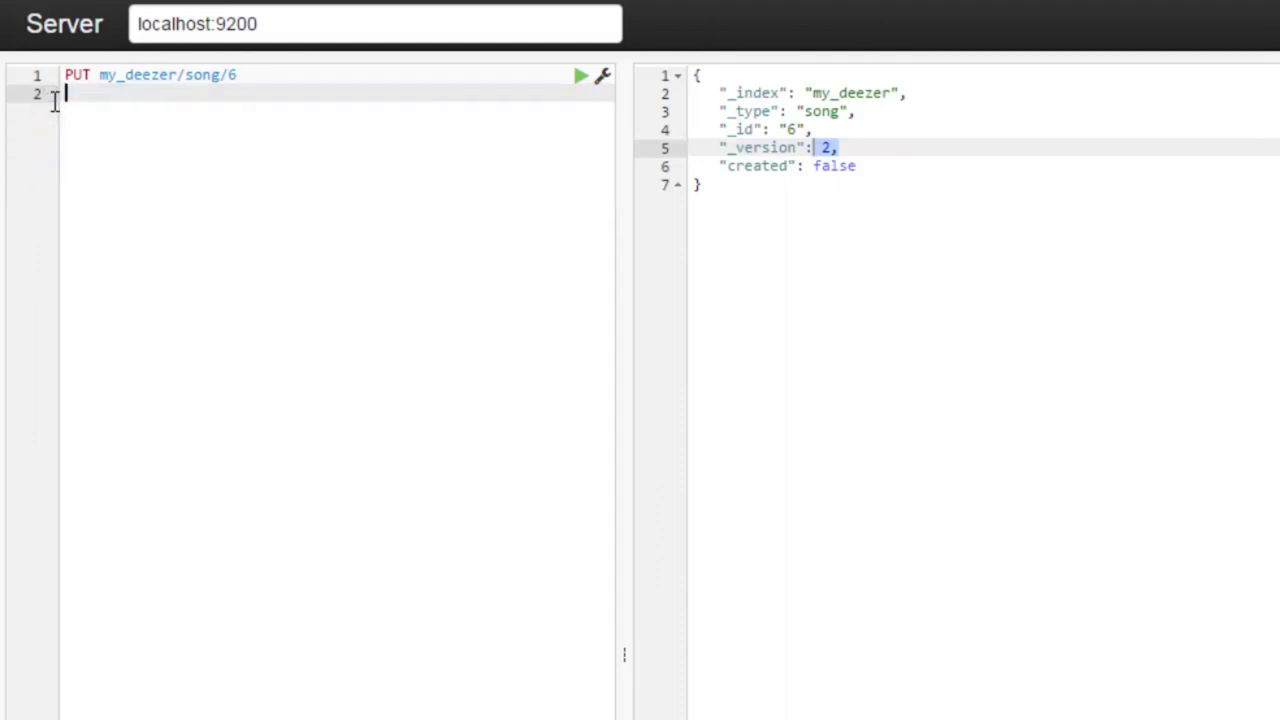
{"action": "key", "text": "BackSpace"}
{"action": "double_click", "coordinate": [68, 84]}
{"action": "type", "text": "GET"}
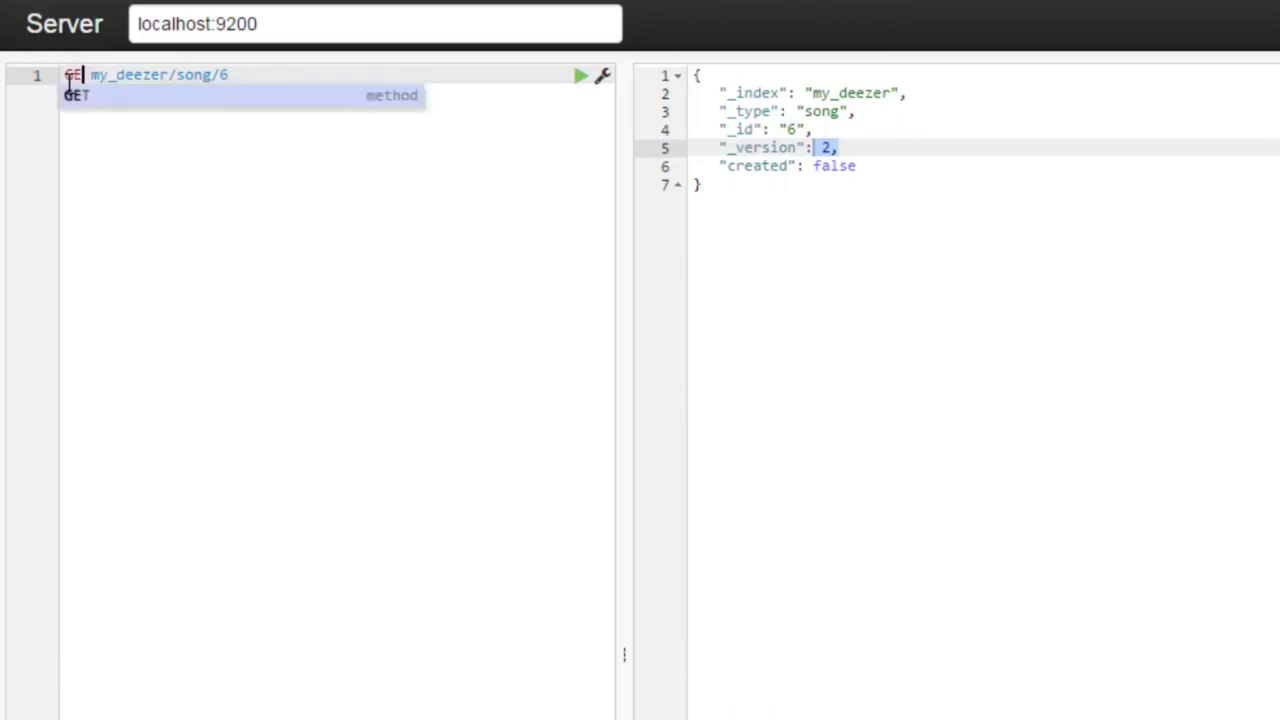
{"action": "left_click", "coordinate": [587, 164]}
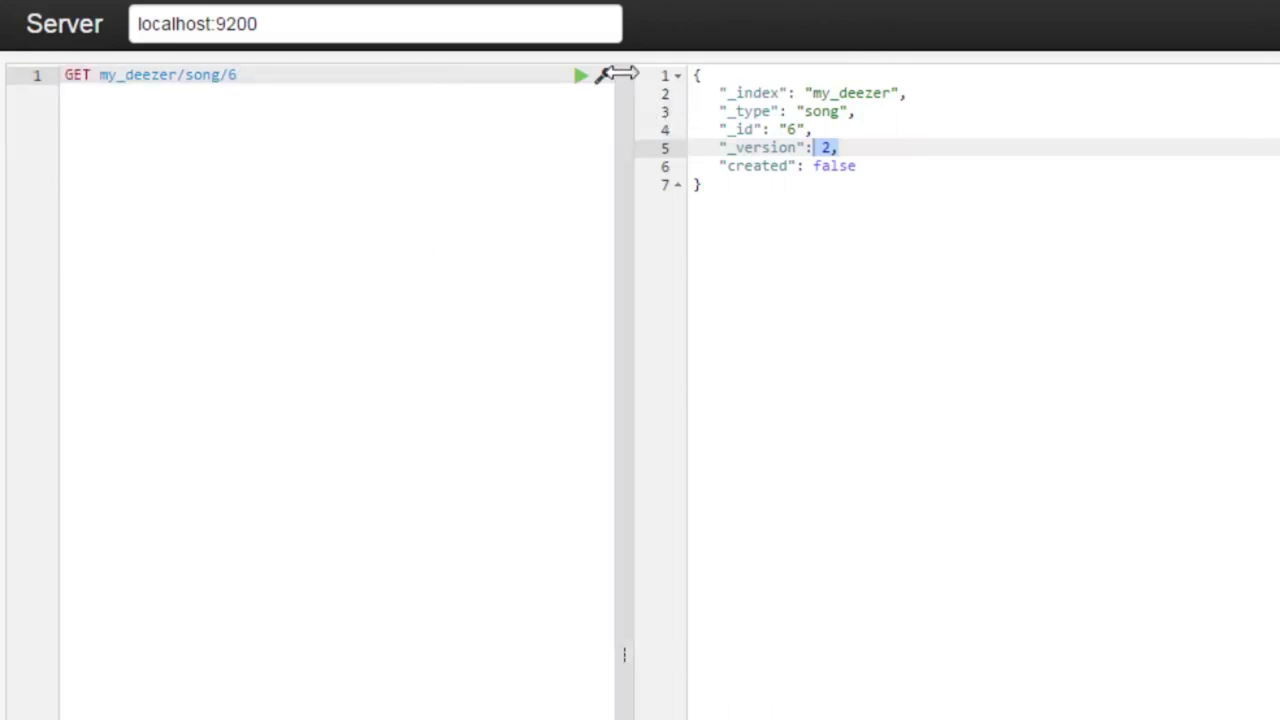
{"action": "left_click", "coordinate": [580, 75]}
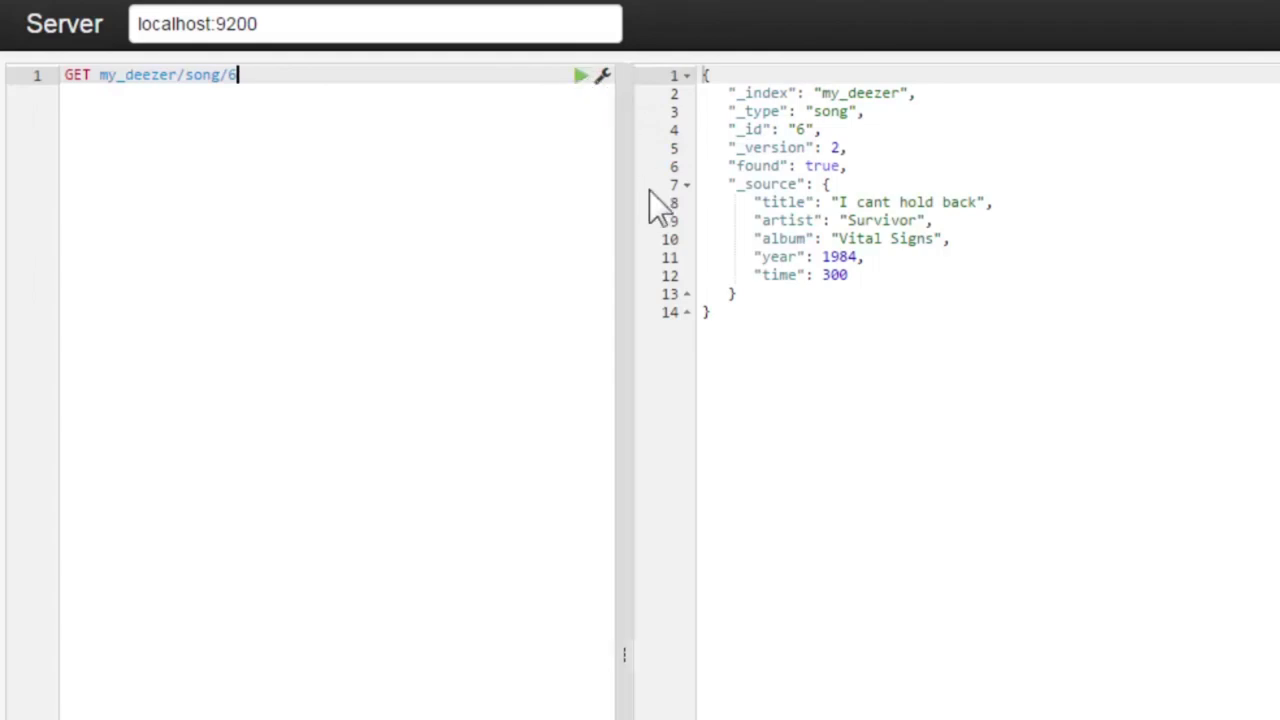
{"action": "double_click", "coordinate": [835, 275]}
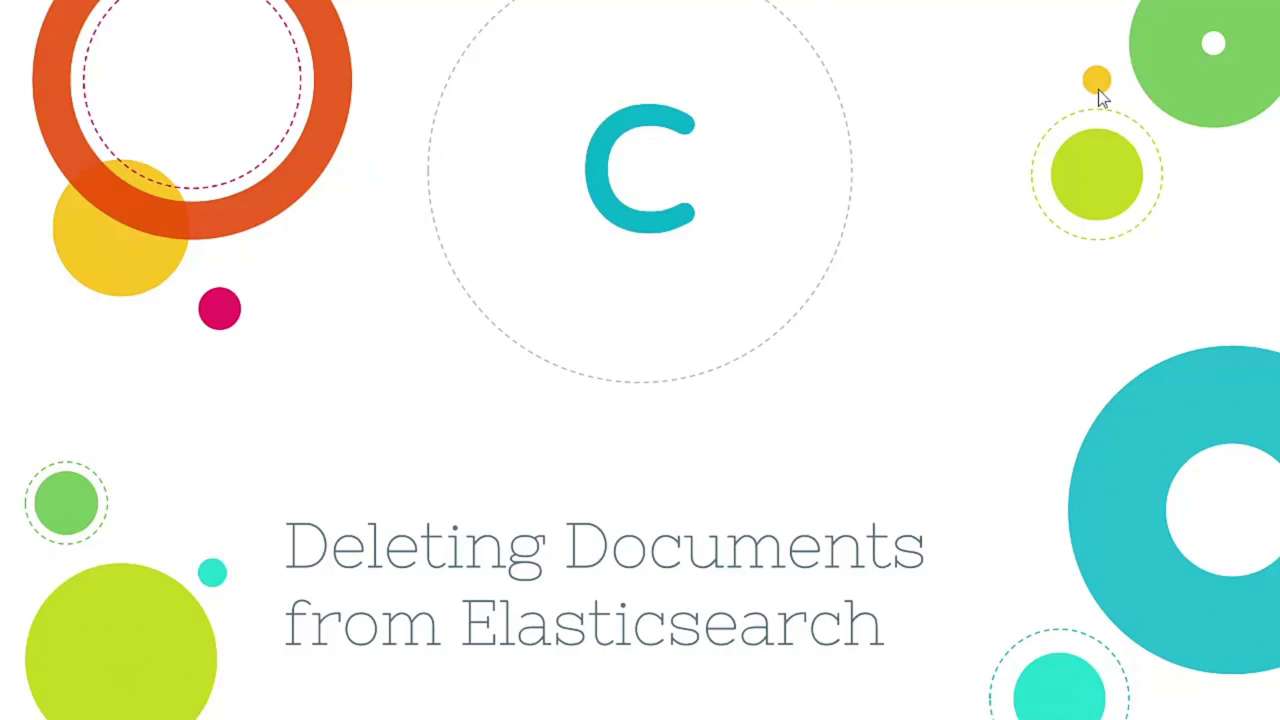
{"action": "key", "text": "Right"}
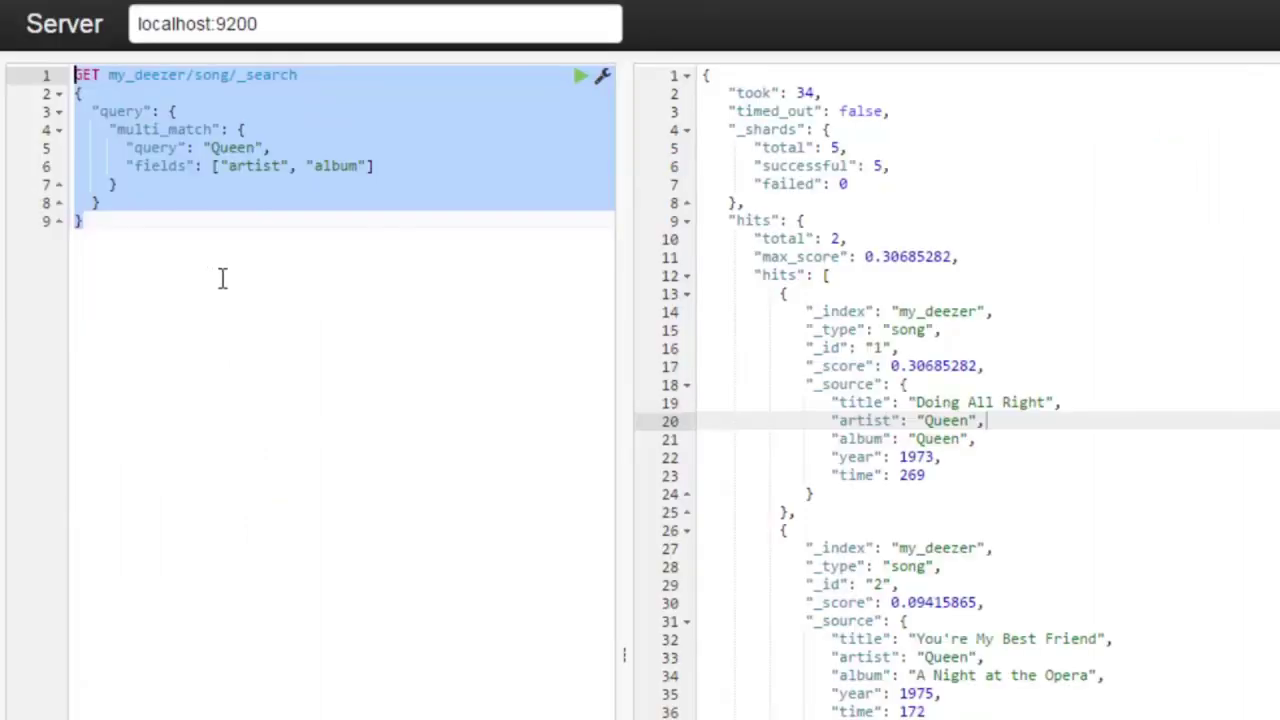
- Delete the document with id 1 by replacing the search query with DELETE my_deezer/song/1 and submitting it
{"action": "key", "text": "BackSpace"}
{"action": "type", "text": "DELETE my_de"}
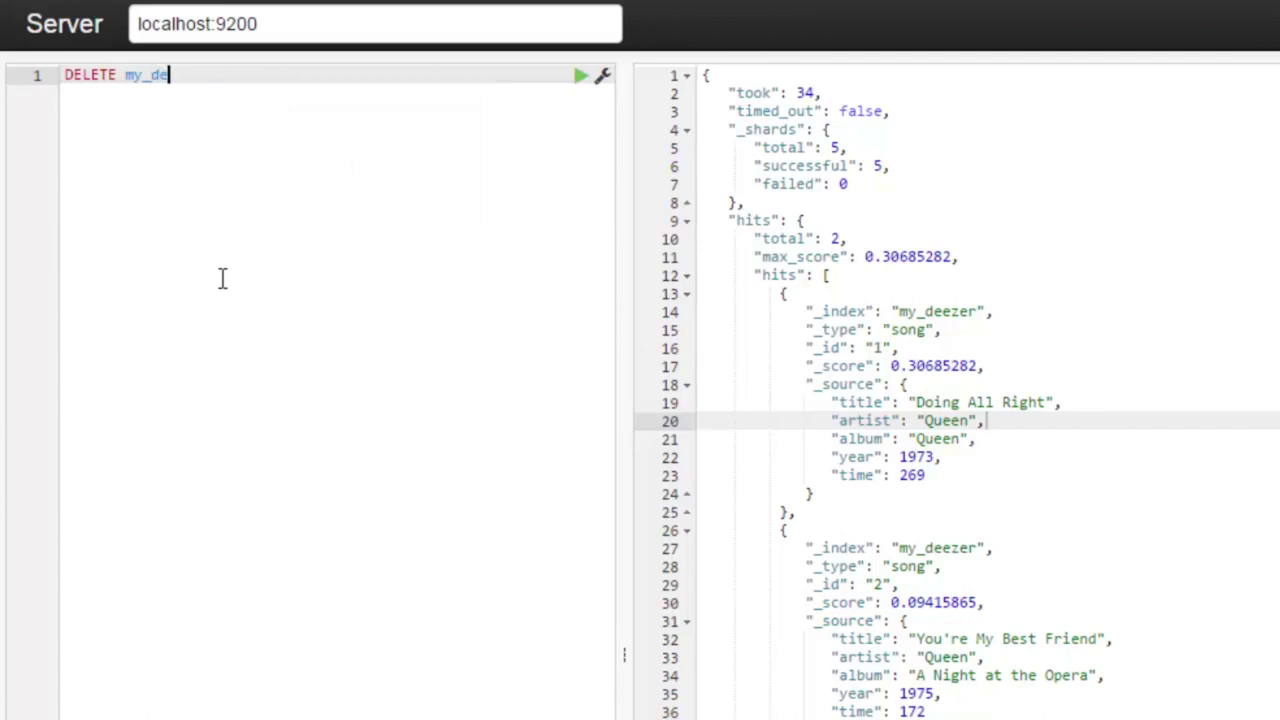
{"action": "type", "text": "ezer/song/"}
{"action": "type", "text": "1"}
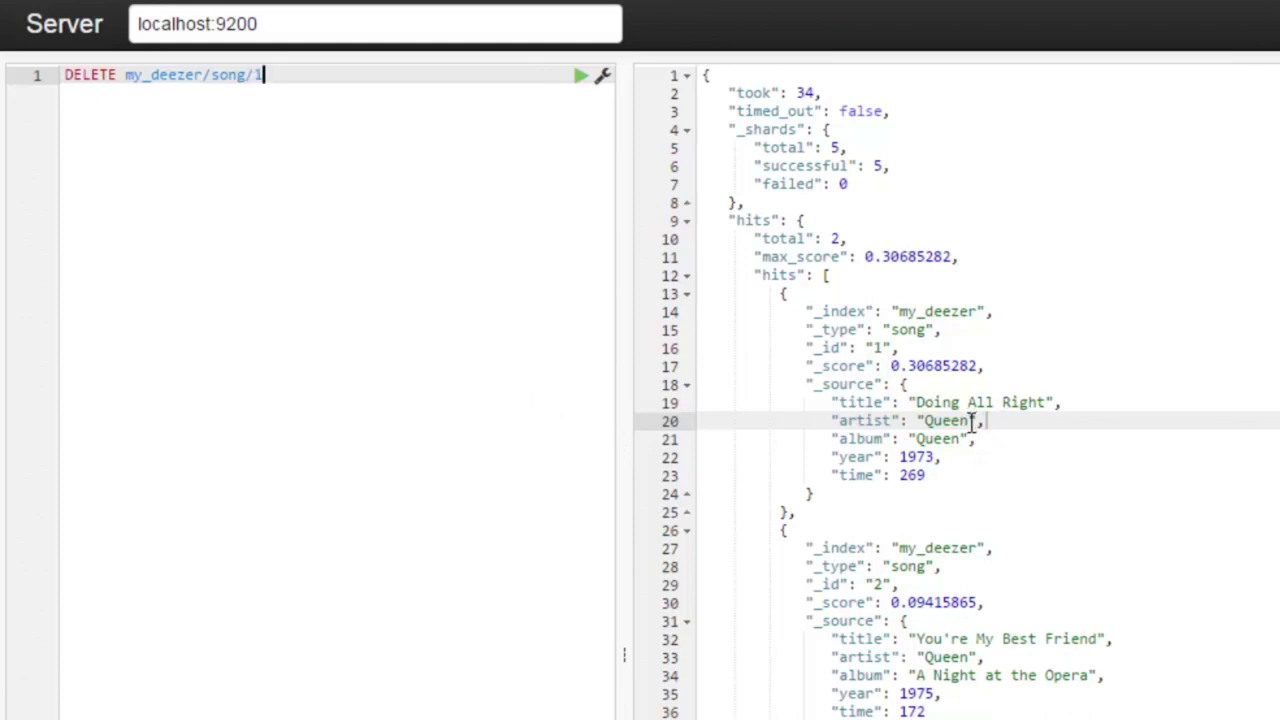
{"action": "left_click", "coordinate": [580, 78]}
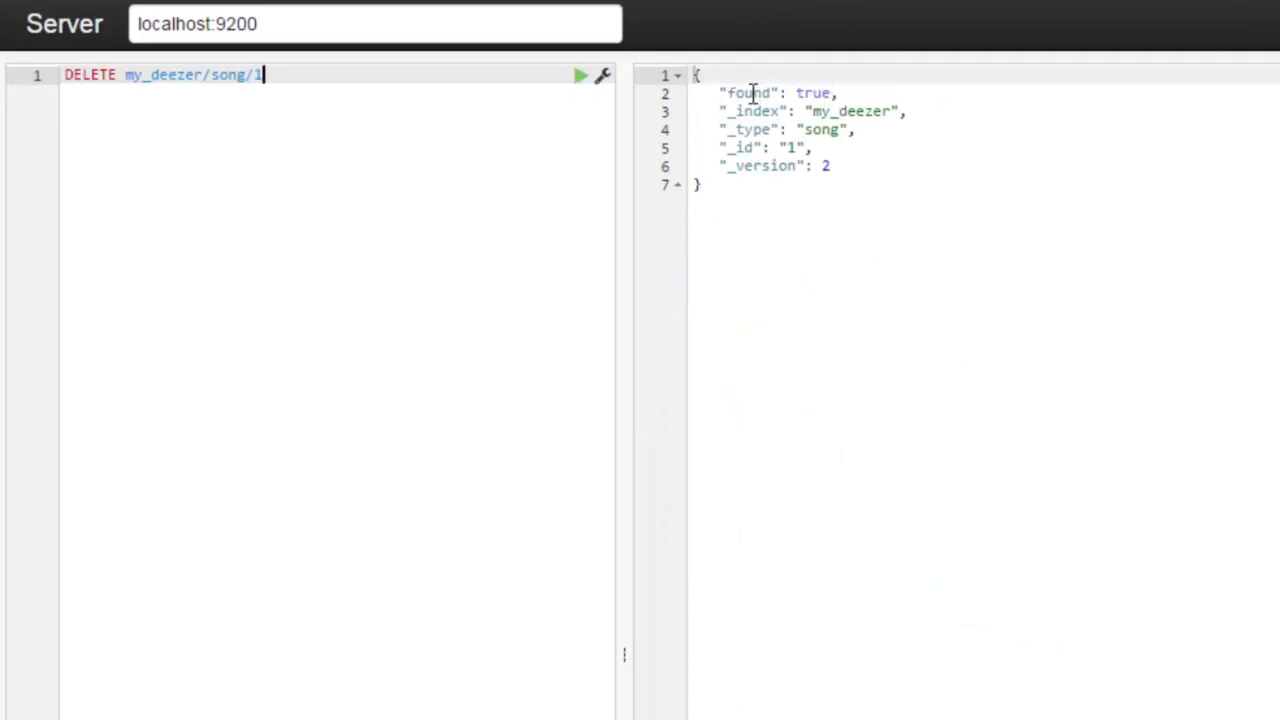
{"action": "double_click", "coordinate": [752, 92]}
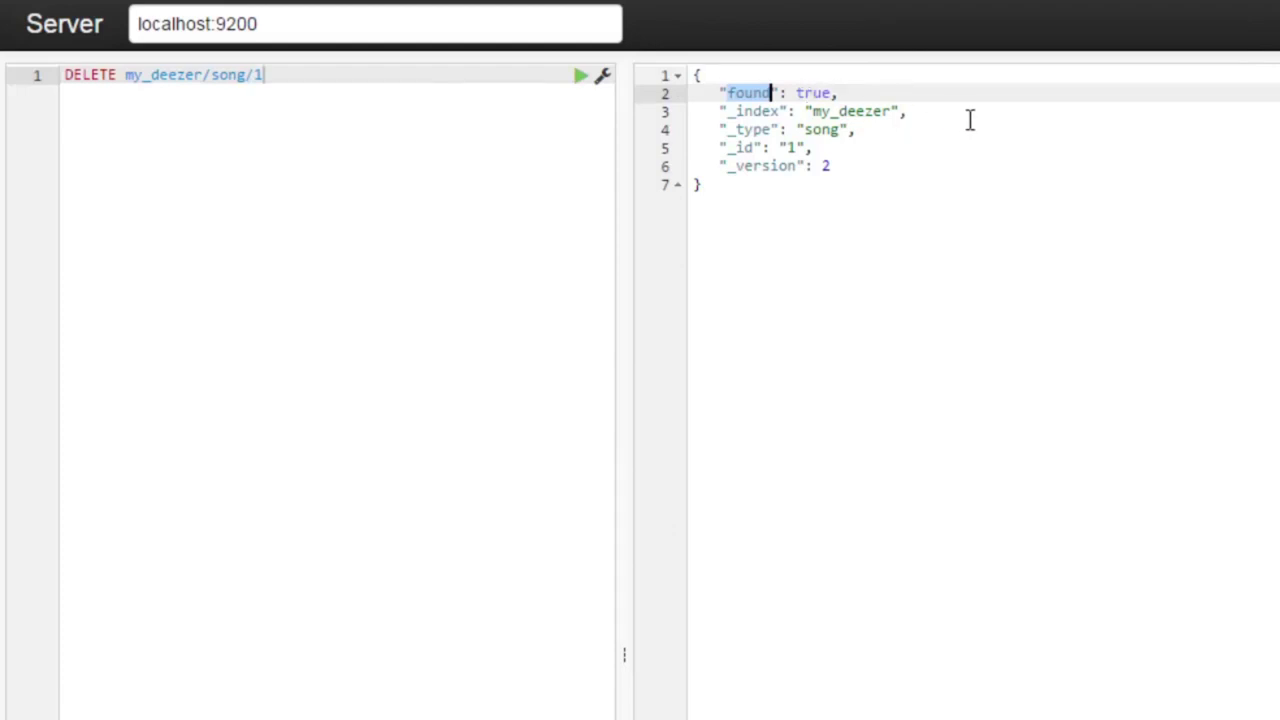
{"action": "left_click", "coordinate": [922, 111]}
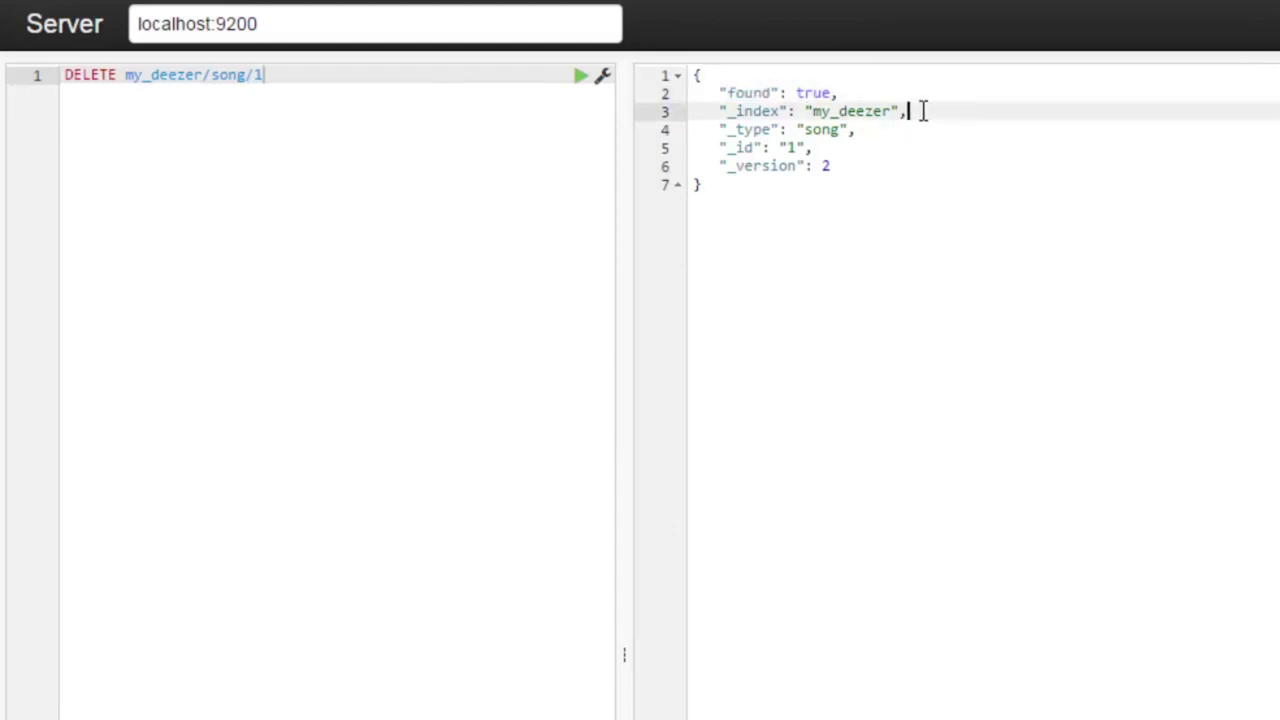
{"action": "left_click", "coordinate": [871, 129]}
{"action": "left_click", "coordinate": [847, 147]}
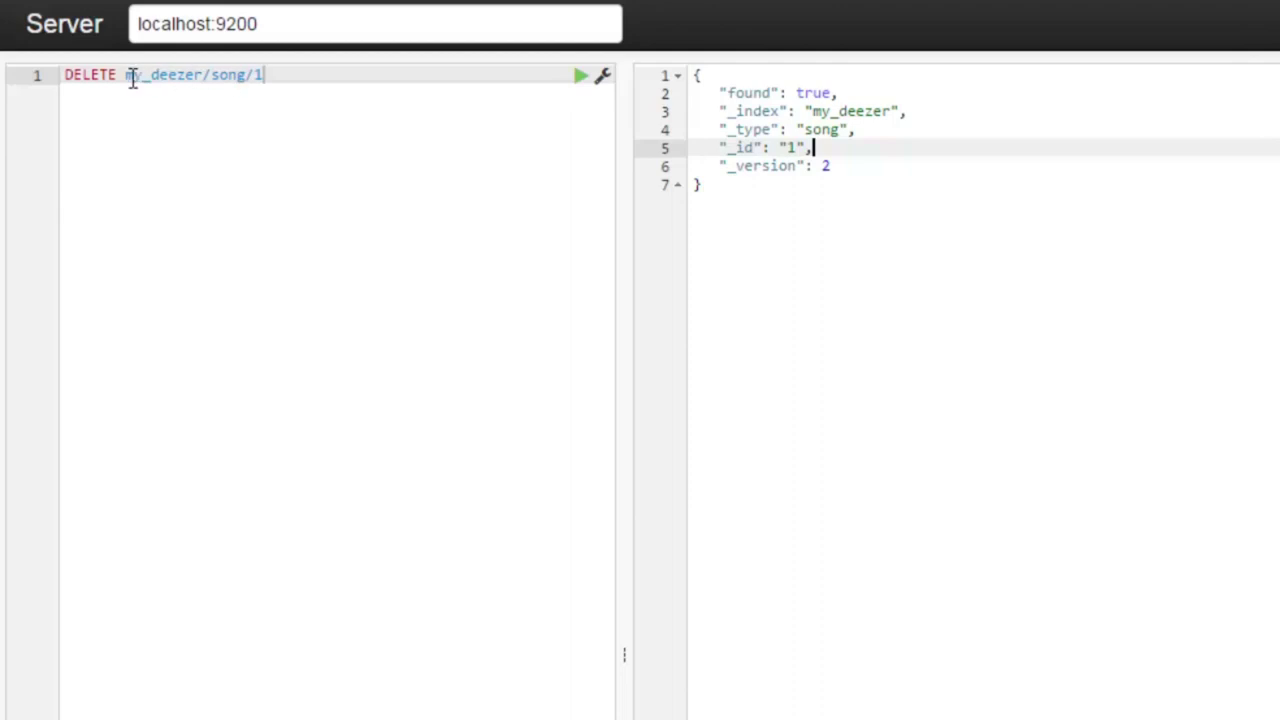
- Check whether song 1 still exists by submitting GET my_deezer/song/1
{"action": "double_click", "coordinate": [89, 80]}
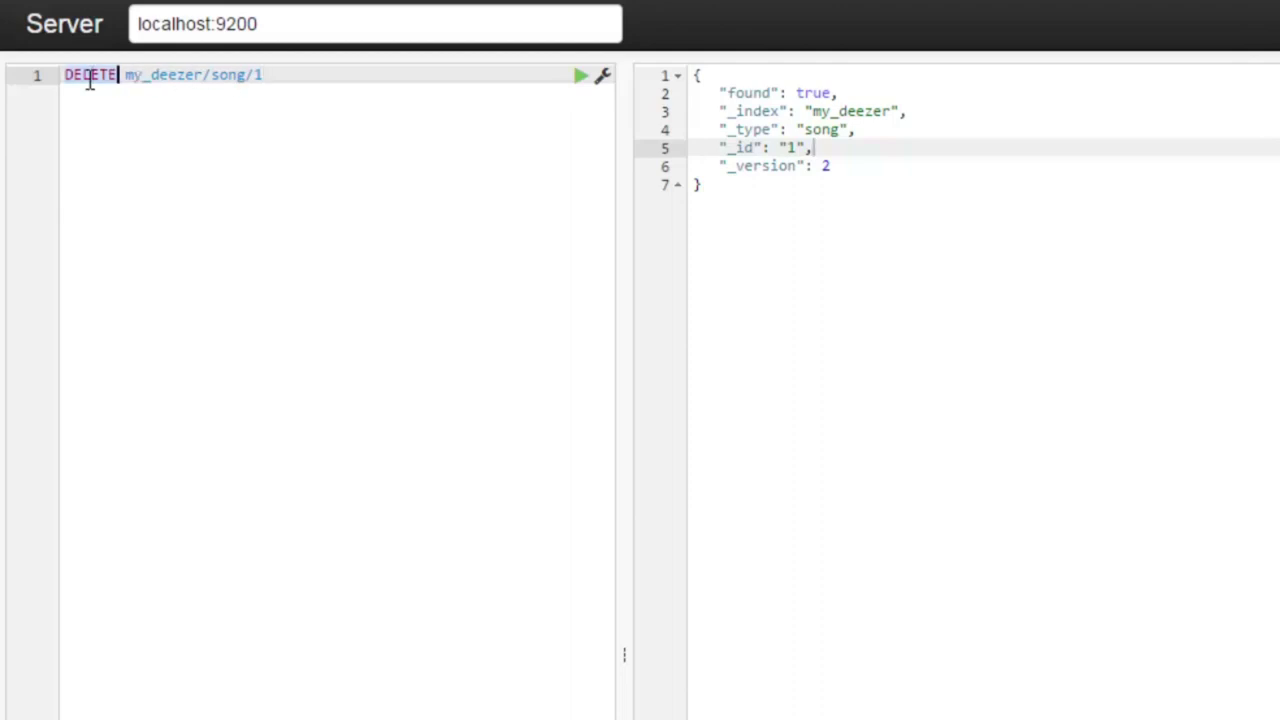
{"action": "type", "text": "GET"}
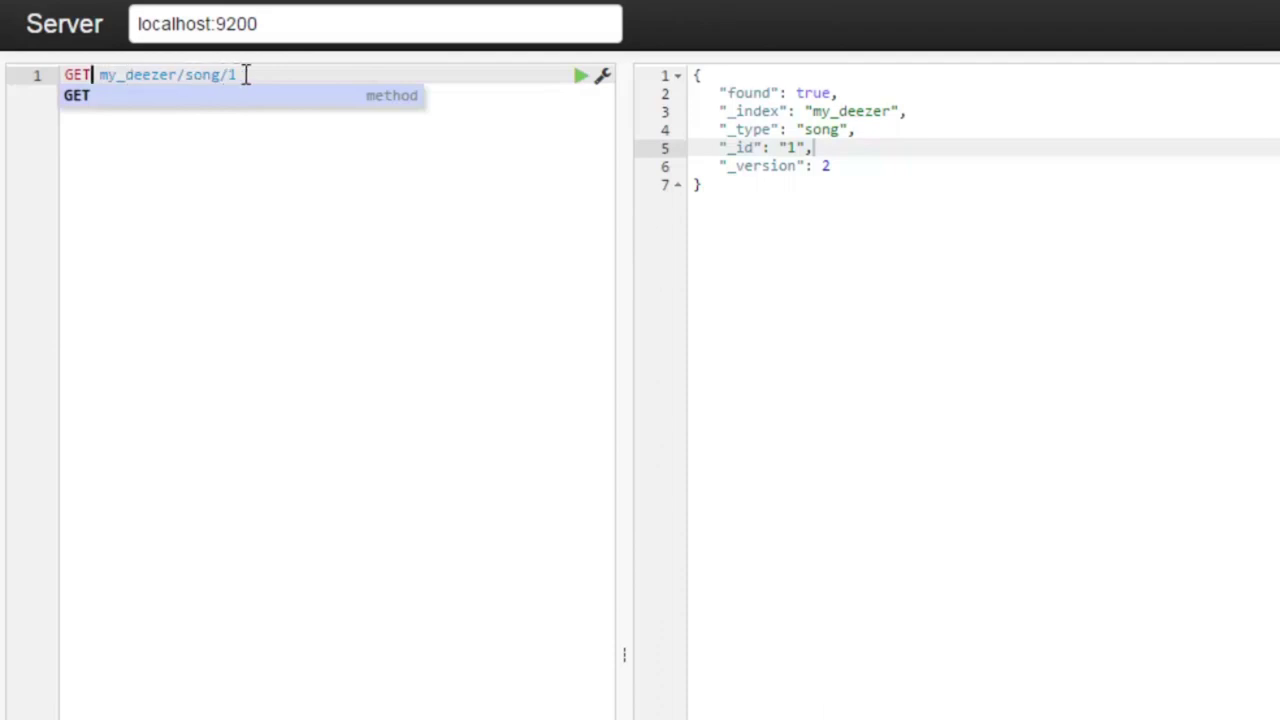
{"action": "left_click", "coordinate": [260, 183]}
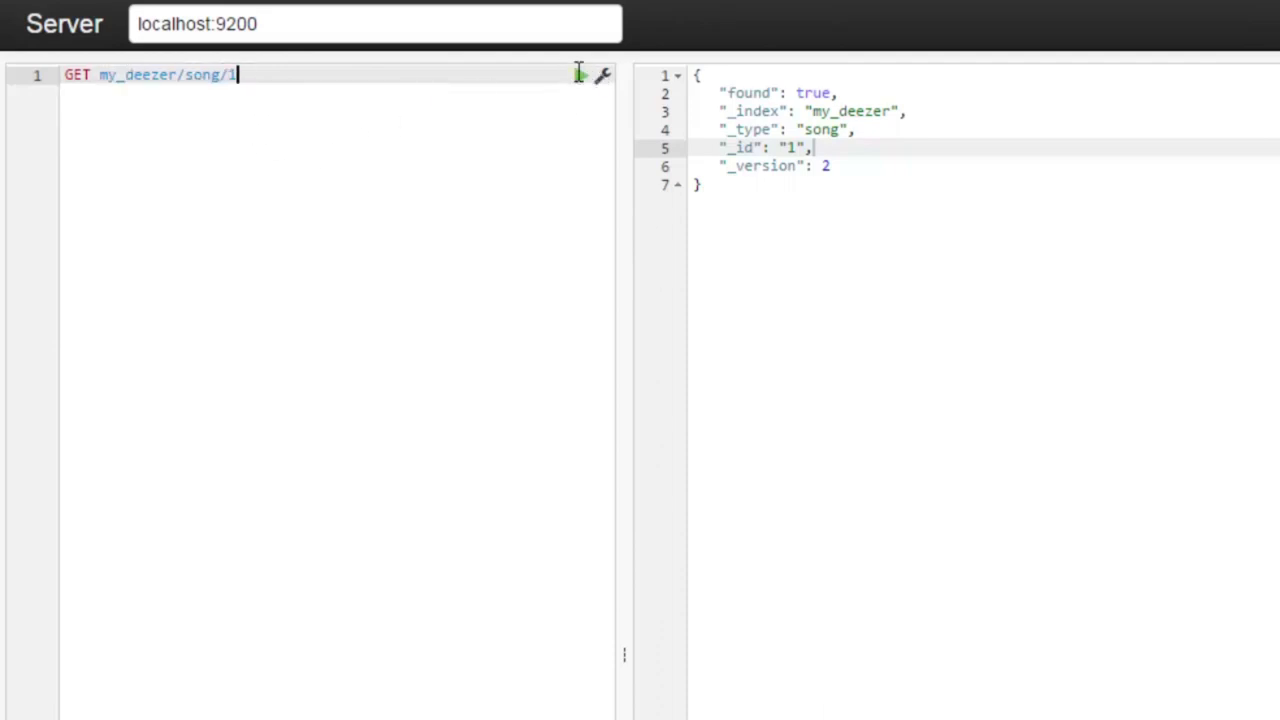
{"action": "left_click", "coordinate": [578, 76]}
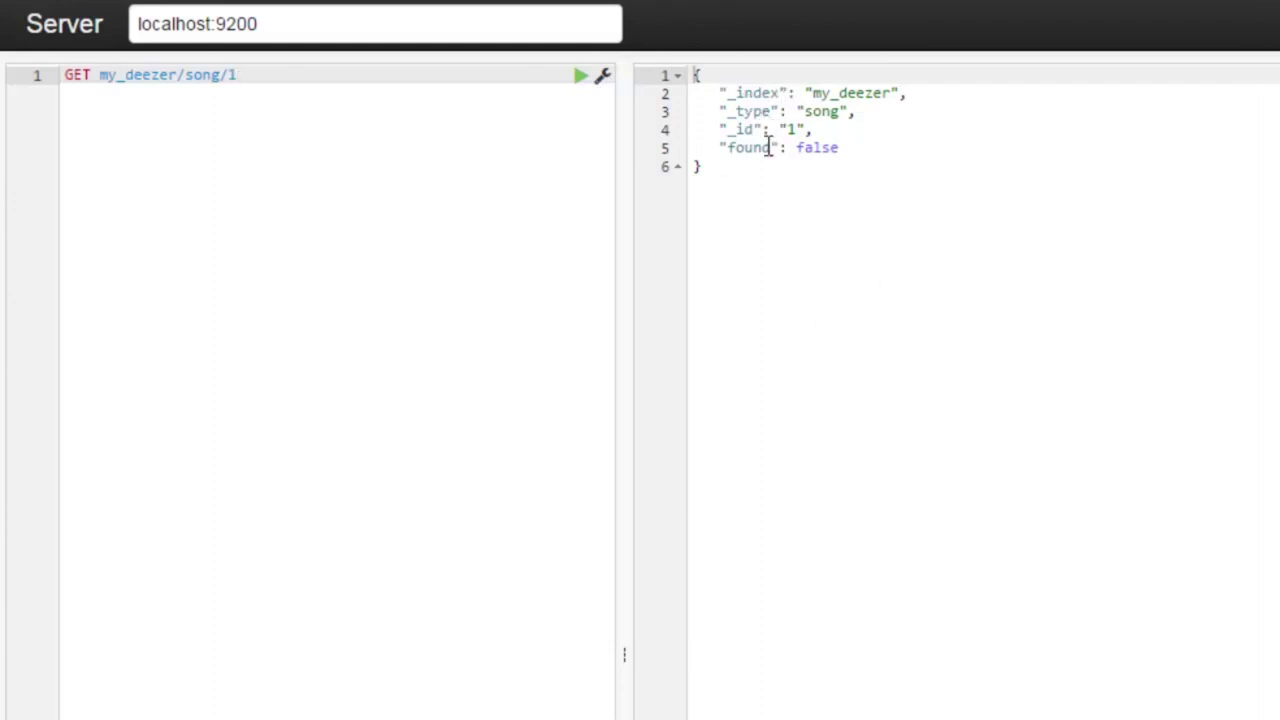
{"action": "left_click_drag", "start_coordinate": [797, 147], "coordinate": [816, 148]}
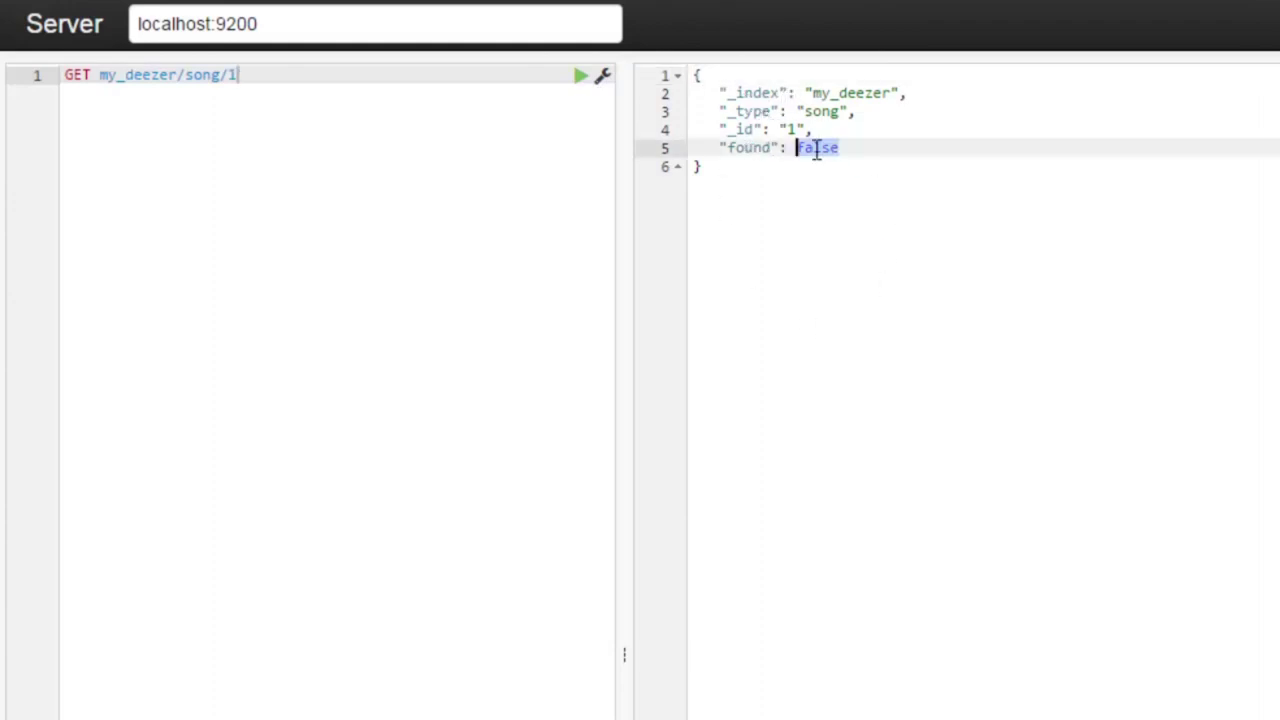
{"action": "left_click_drag", "start_coordinate": [816, 148], "coordinate": [838, 148]}
- Change the request method back to DELETE and submit the deletion of song 1 again
{"action": "key", "text": "BackSpace"}
{"action": "key", "text": "BackSpace"}
{"action": "key", "text": "BackSpace"}
{"action": "type", "text": "DELE"}
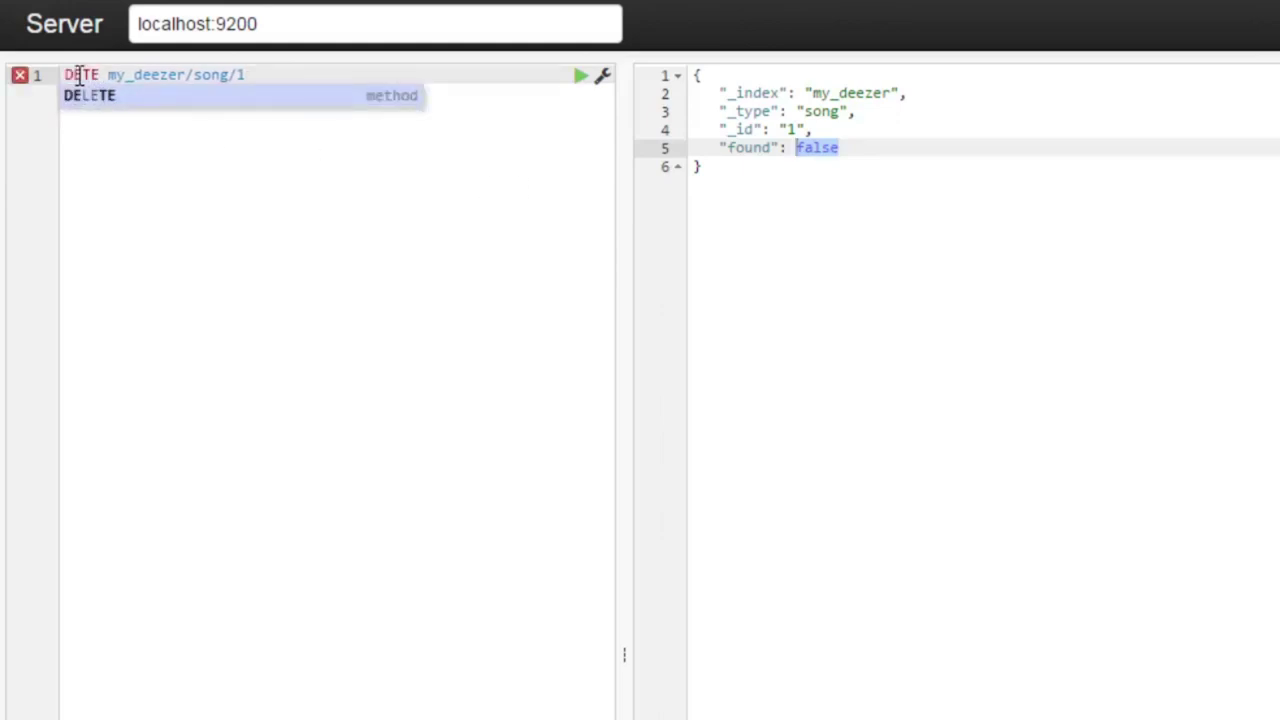
{"action": "key", "text": "Return"}
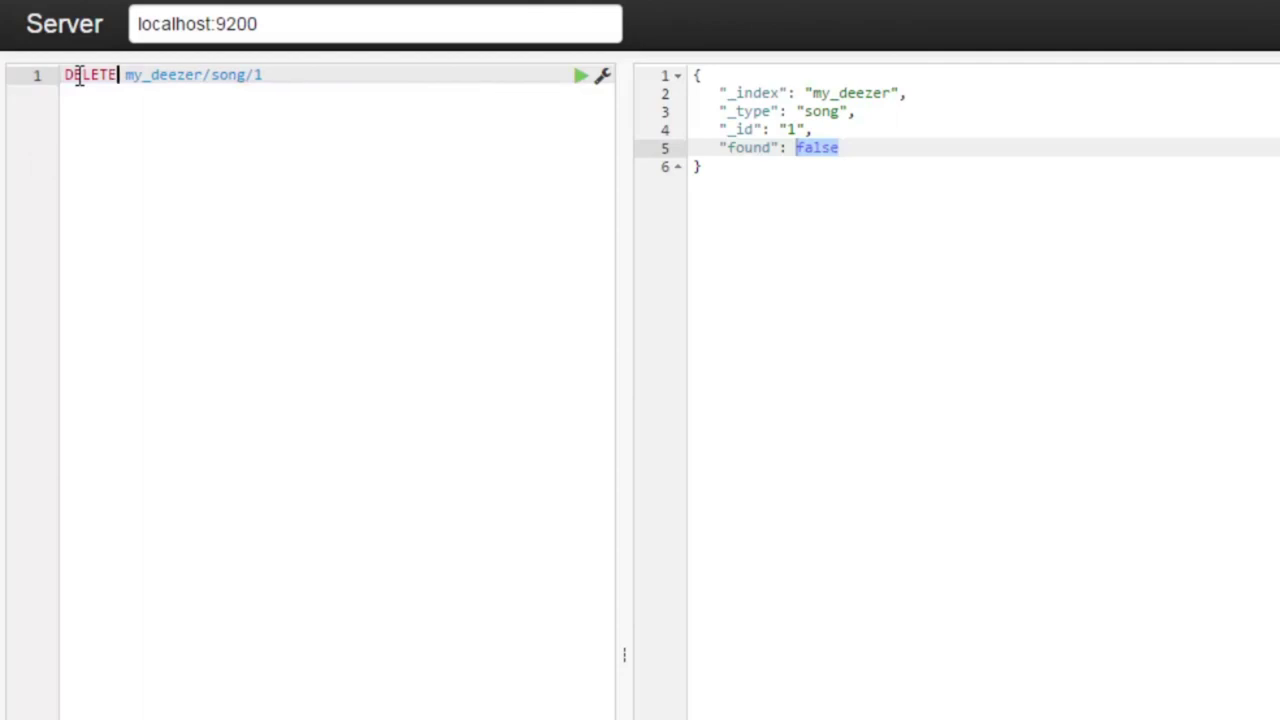
{"action": "left_click", "coordinate": [580, 77]}
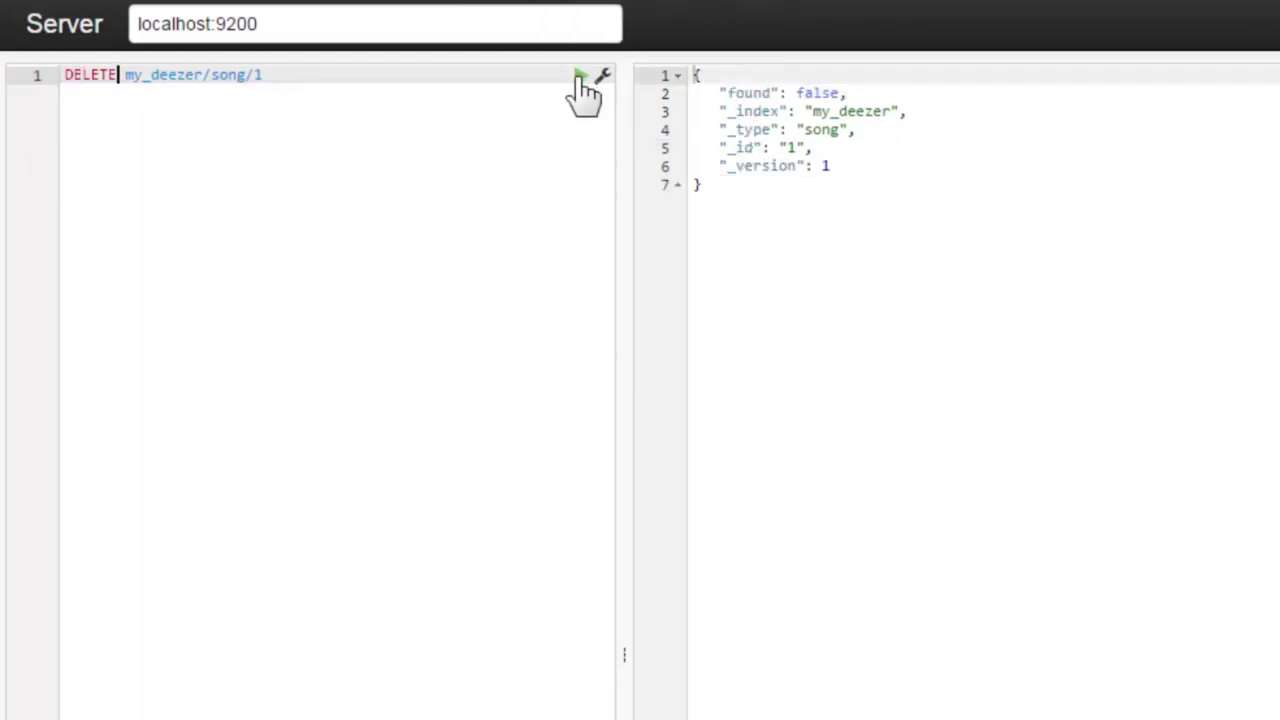